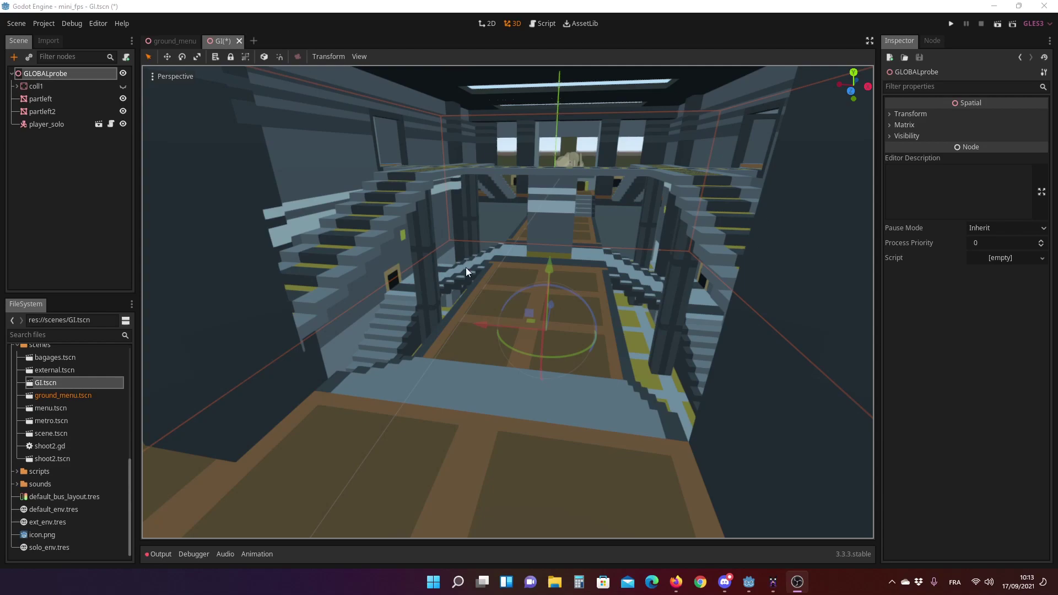
Switch to the ground_menu scene and run the project with F5 to preview the level.
left_click(167, 43)
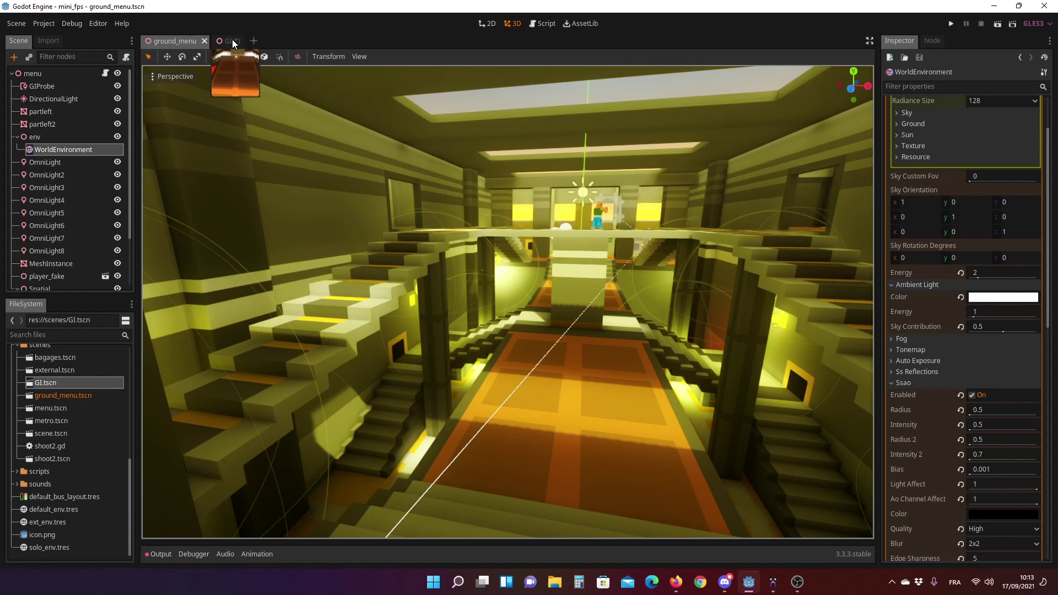
key("F5")
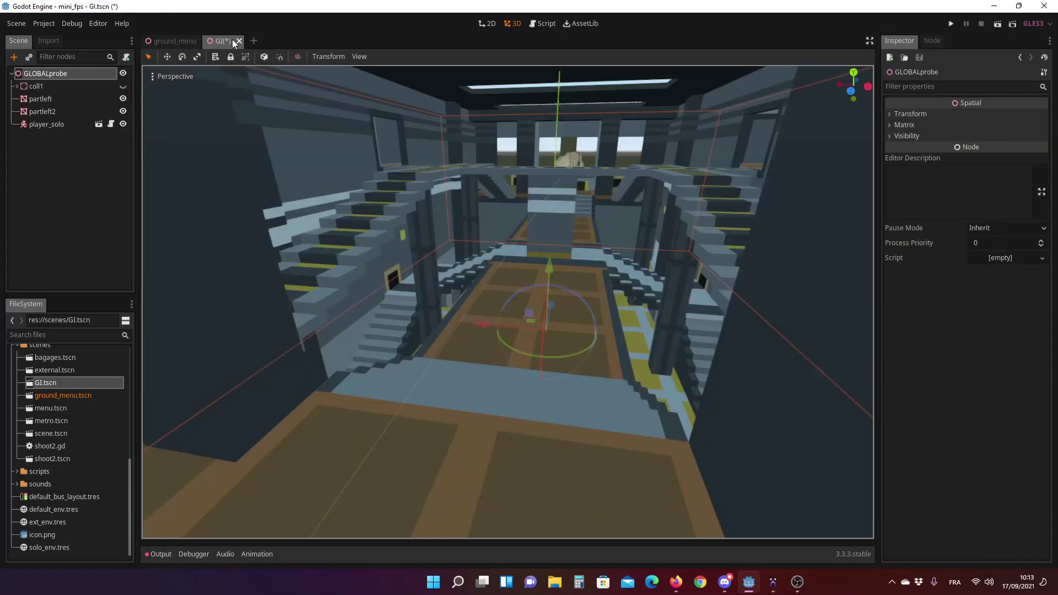
mouse_move(494, 161)
middle_mouse_down()
mouse_move(515, 196)
mouse_move(487, 227)
middle_mouse_up()
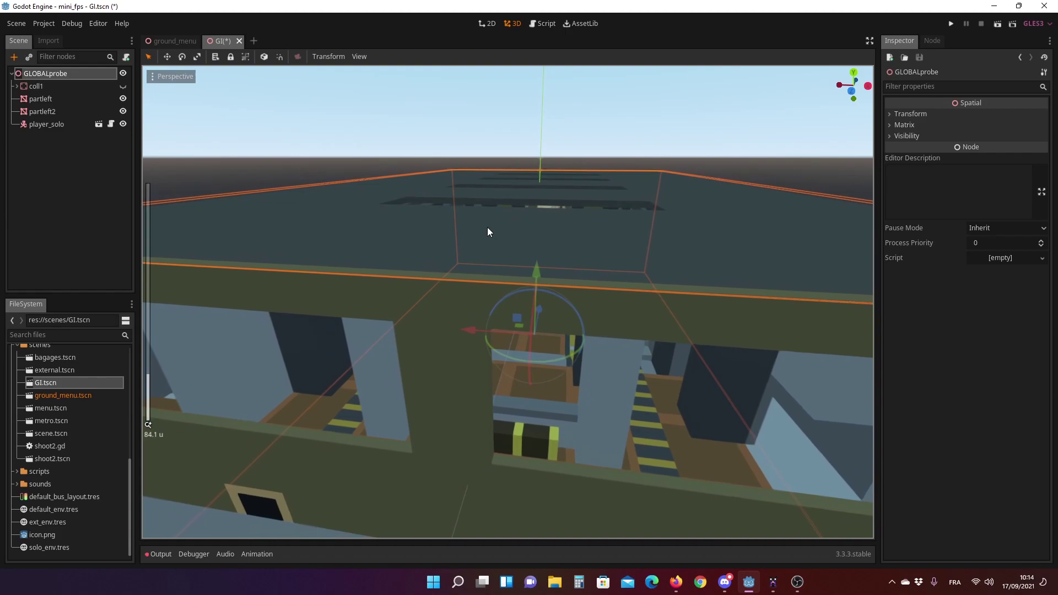
scroll(465, 229, "down", 5)
mouse_move(479, 273)
middle_mouse_down()
mouse_move(522, 237)
mouse_move(658, 181)
mouse_move(673, 262)
mouse_move(550, 297)
mouse_move(498, 290)
mouse_move(497, 264)
mouse_move(560, 221)
middle_mouse_up()
scroll(498, 289, "up", 5)
scroll(502, 284, "up", 5)
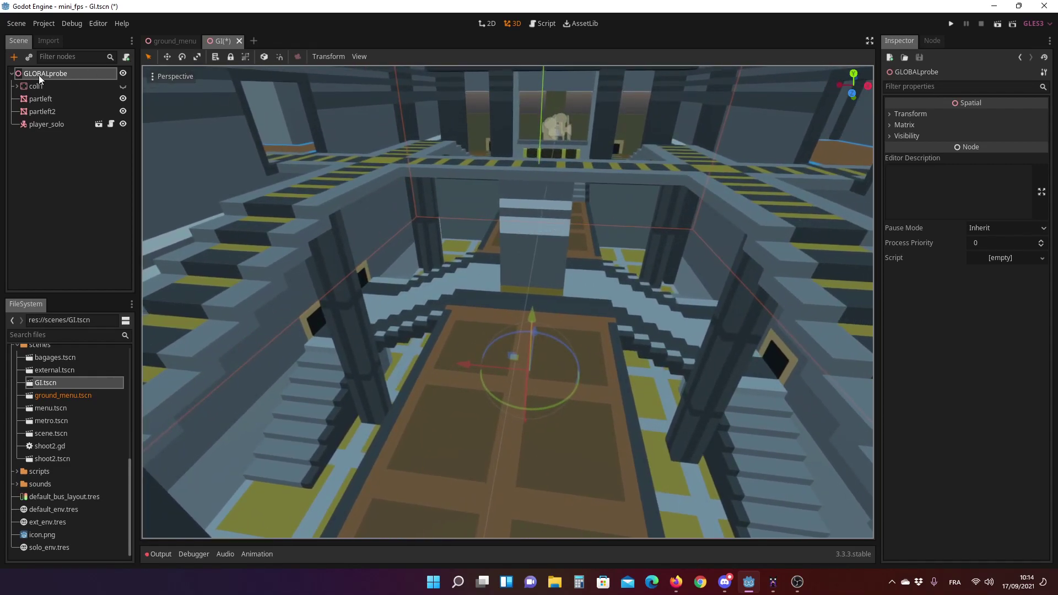
Add a WorldEnvironment node to the GI scene.
left_click(13, 58)
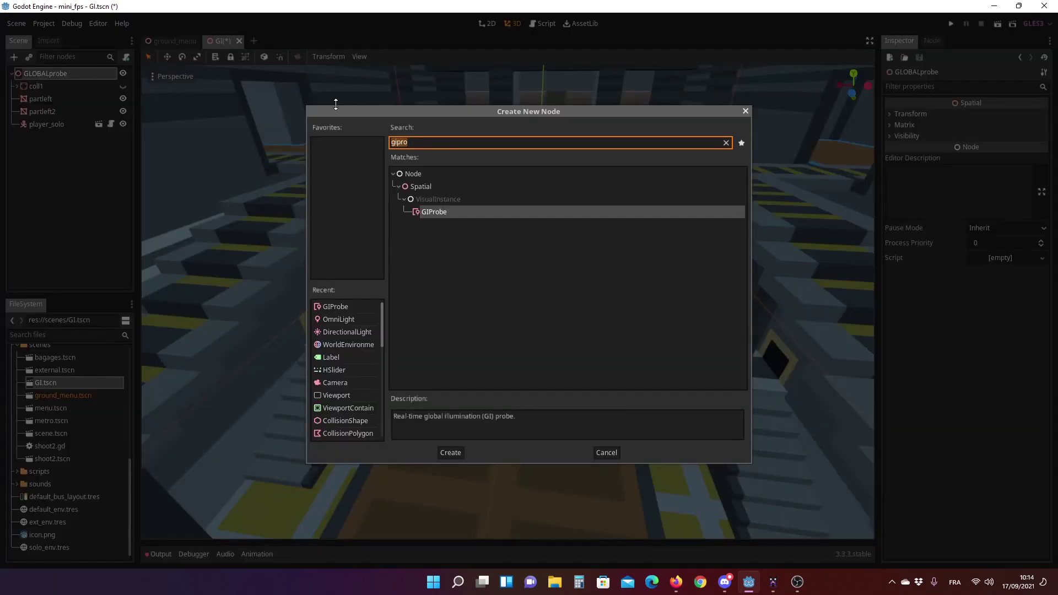
type("wolrd")
key("BackSpace")
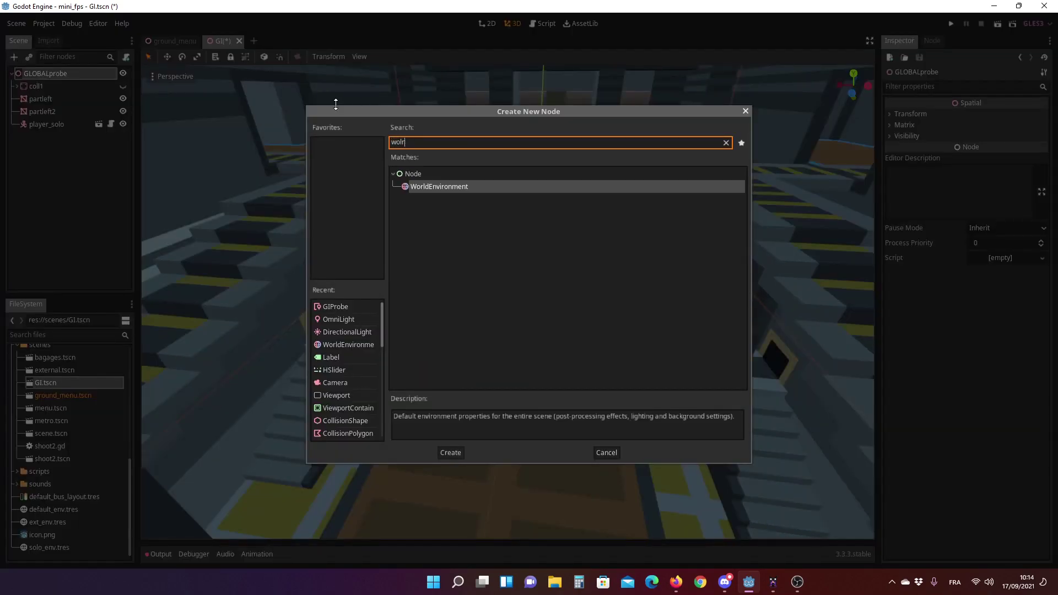
key("BackSpace")
key("BackSpace")
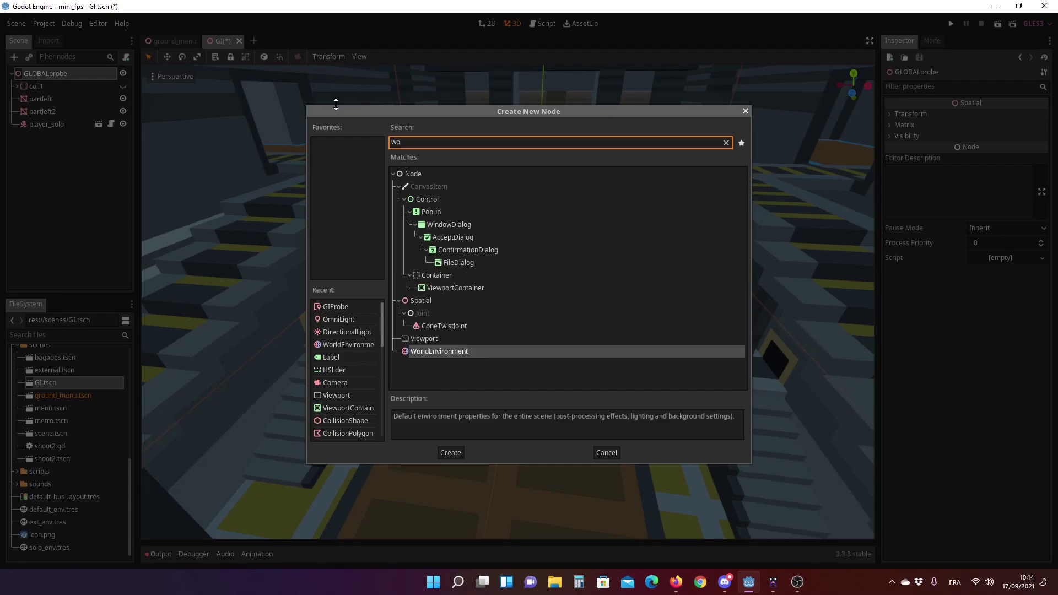
type("rld")
key("Return")
Give the WorldEnvironment a New Environment resource.
left_click(998, 115)
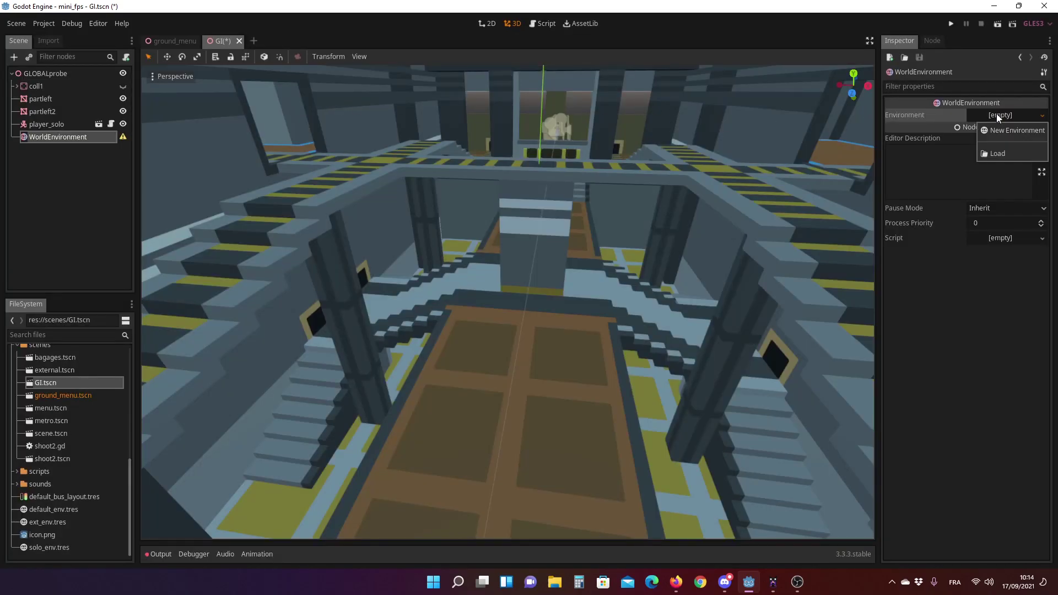
left_click(1005, 131)
scroll(488, 204, "down", 5)
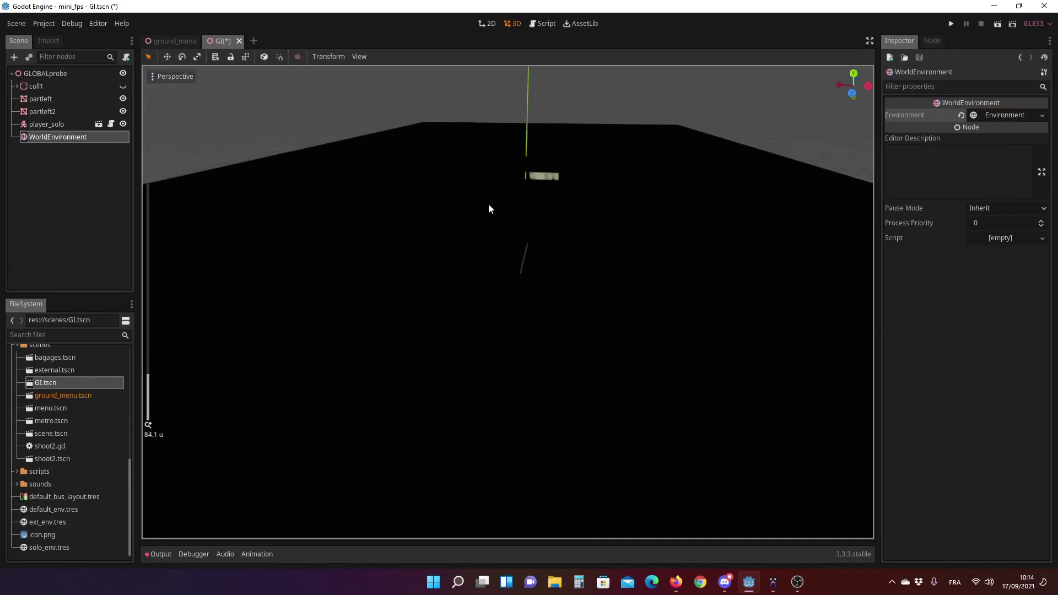
scroll(490, 271, "down", 3)
mouse_move(490, 273)
middle_mouse_down()
mouse_move(659, 208)
mouse_move(534, 94)
mouse_move(427, 245)
mouse_move(495, 255)
middle_mouse_up()
scroll(496, 254, "up", 5)
scroll(514, 251, "up", 6)
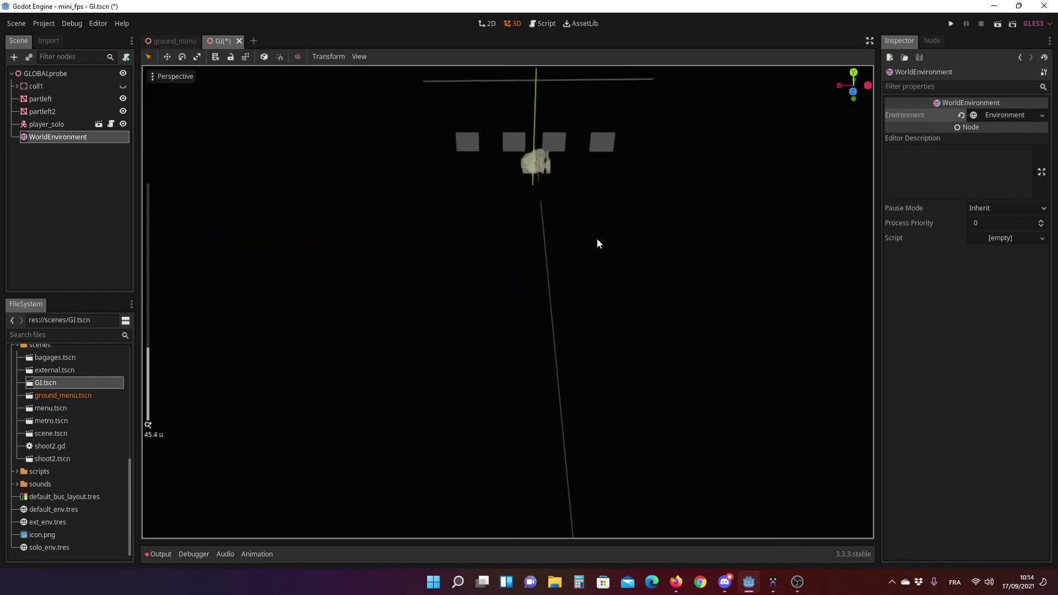
Set the environment's Background Mode to Sky with a New ProceduralSky.
left_click(1004, 115)
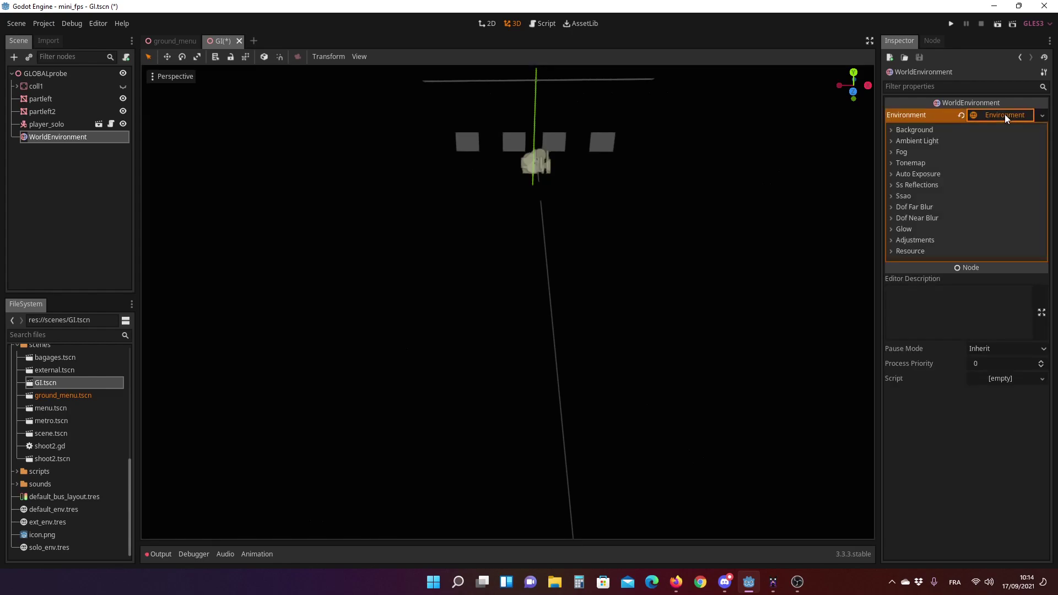
left_click(906, 131)
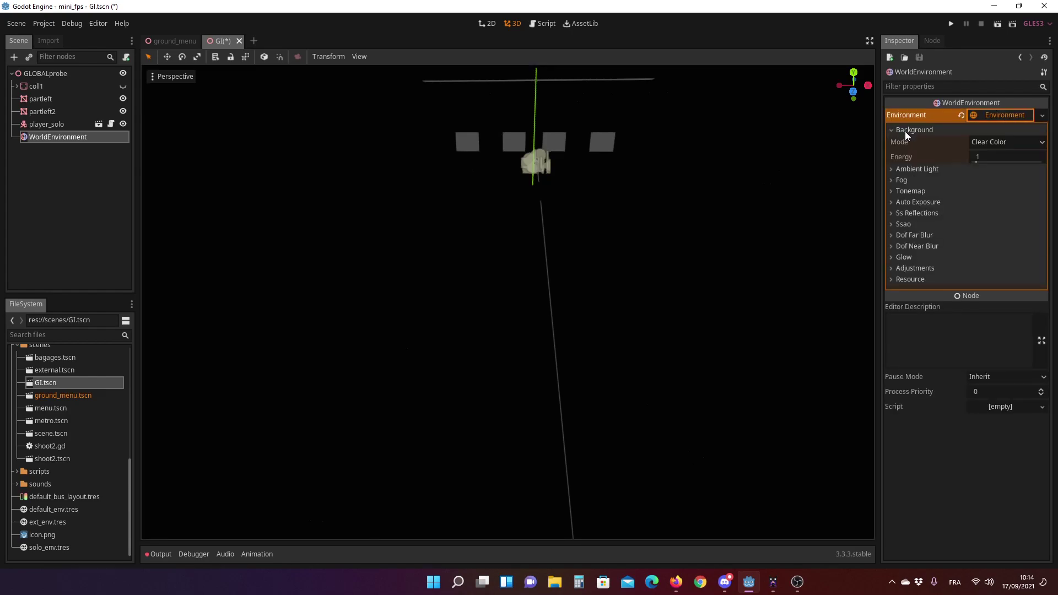
left_click(989, 141)
left_click(991, 180)
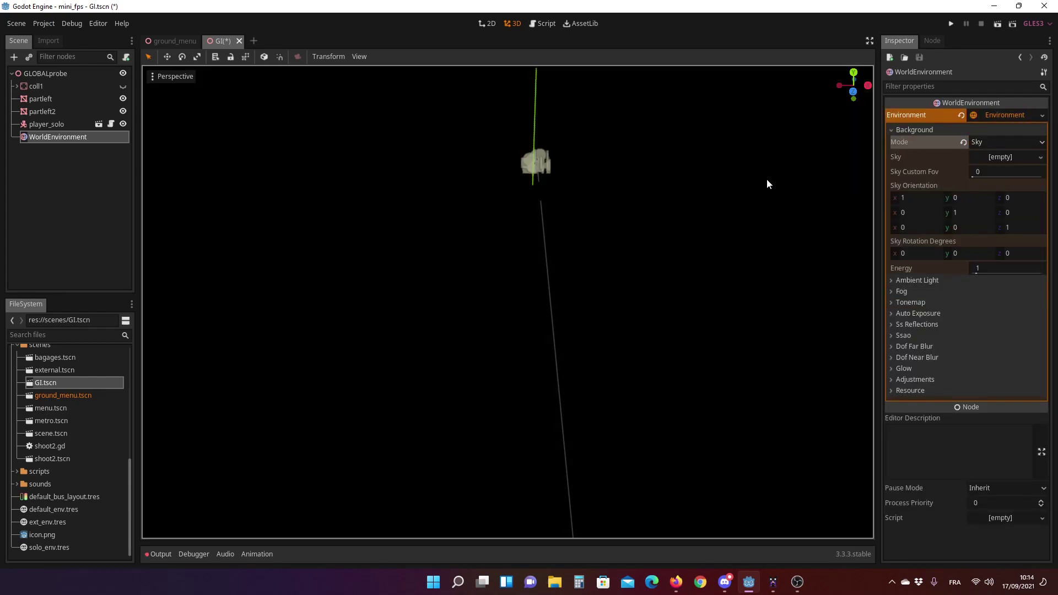
left_click(992, 143)
left_click(998, 143)
left_click(1004, 159)
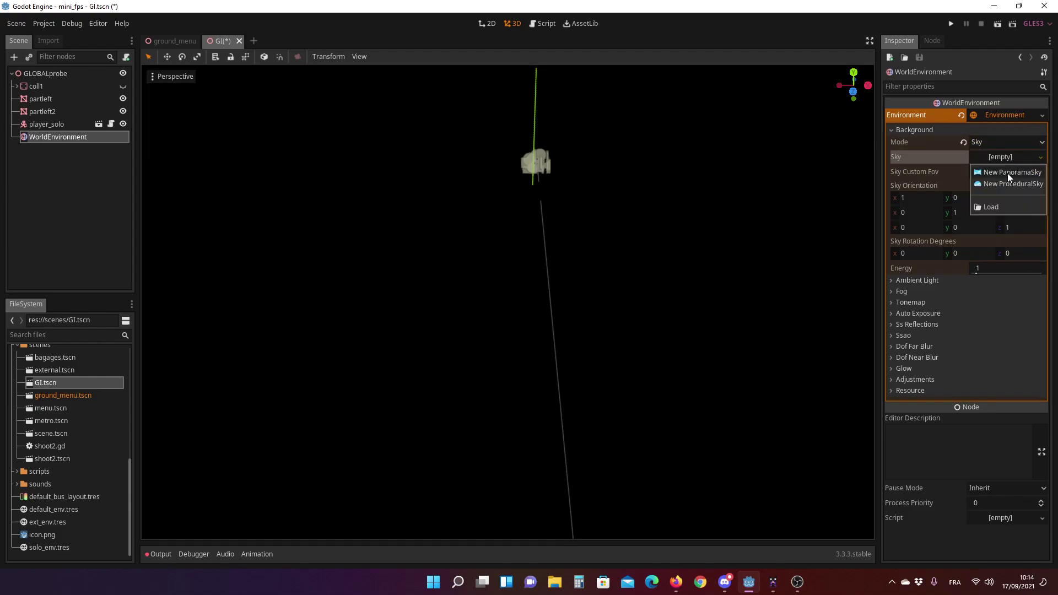
left_click(1006, 185)
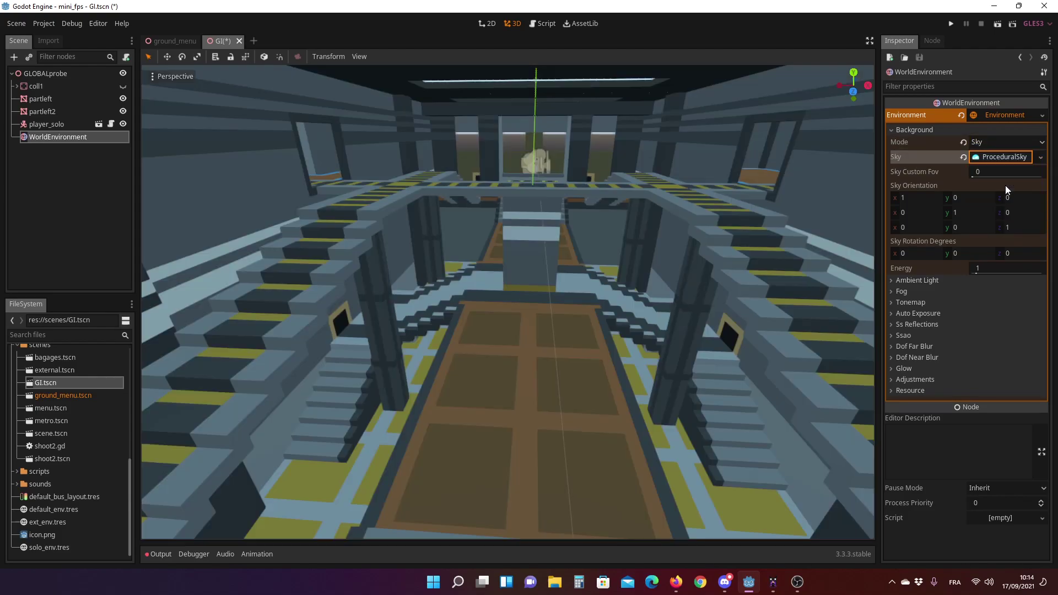
scroll(587, 204, "down", 5)
middle_click_drag(554, 182, 580, 209)
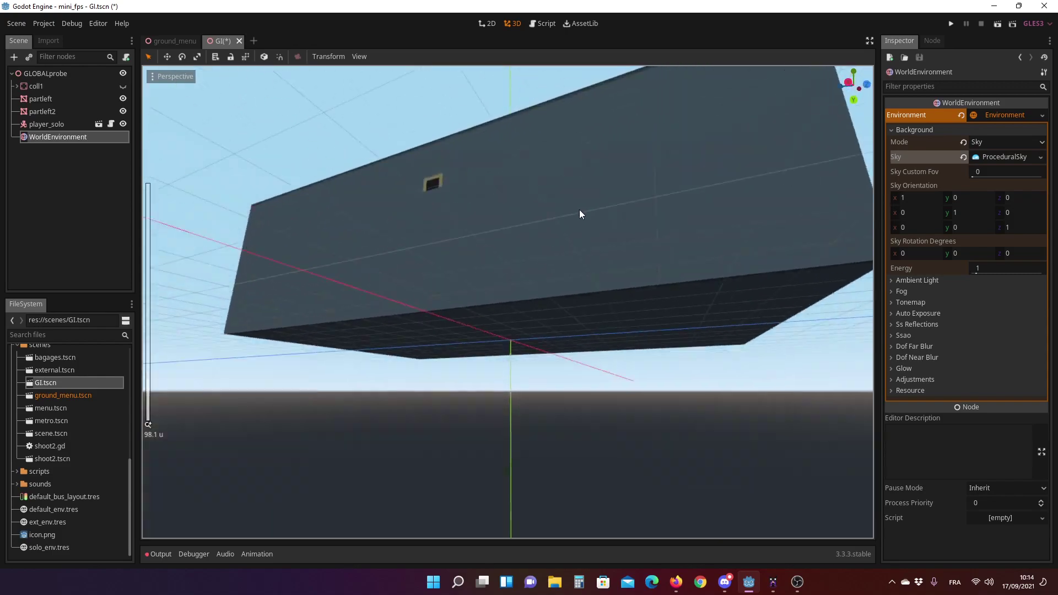
scroll(492, 254, "up", 5)
middle_click_drag(492, 254, 512, 255)
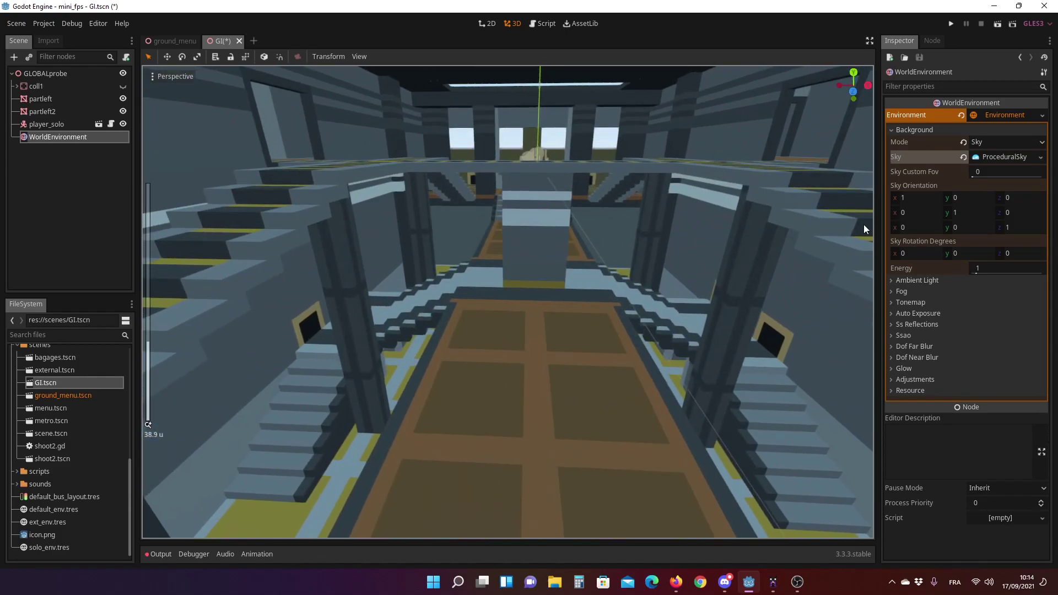
Set the ProceduralSky's Top Color to pale yellow eff1a5.
left_click(998, 158)
left_click(907, 185)
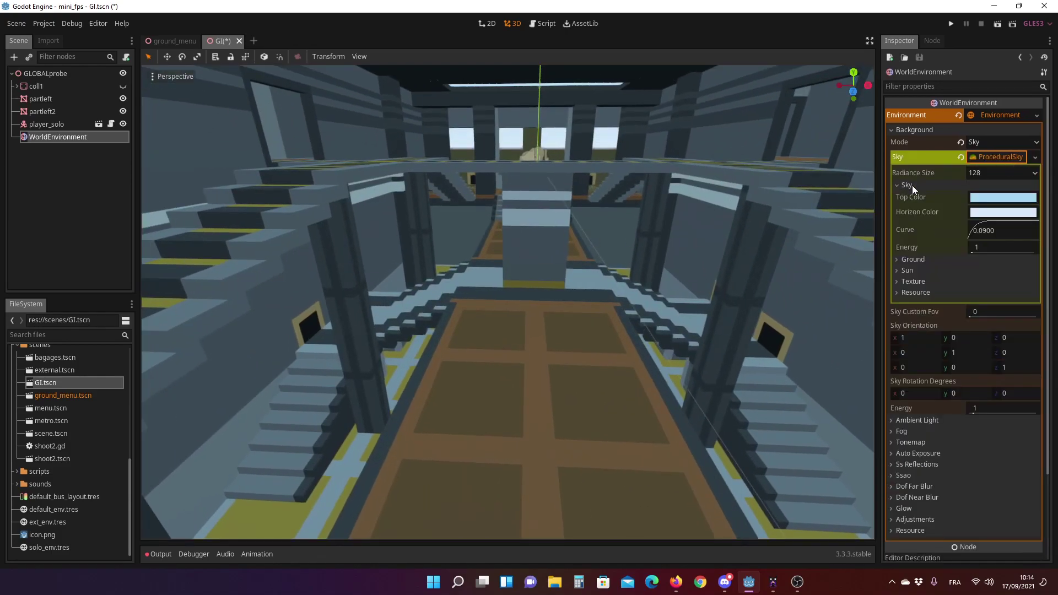
left_click(984, 198)
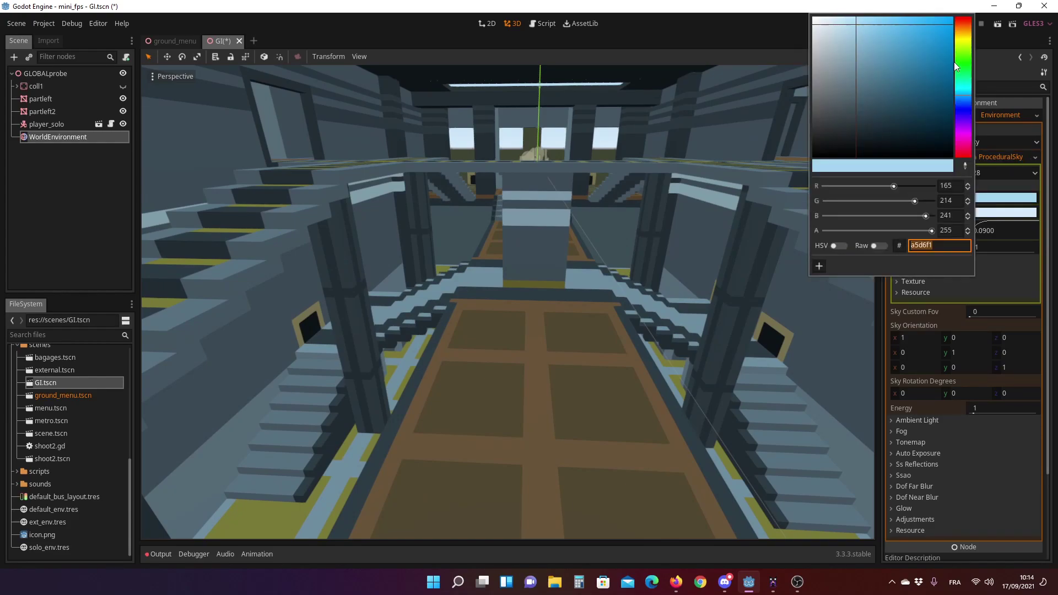
left_click(960, 42)
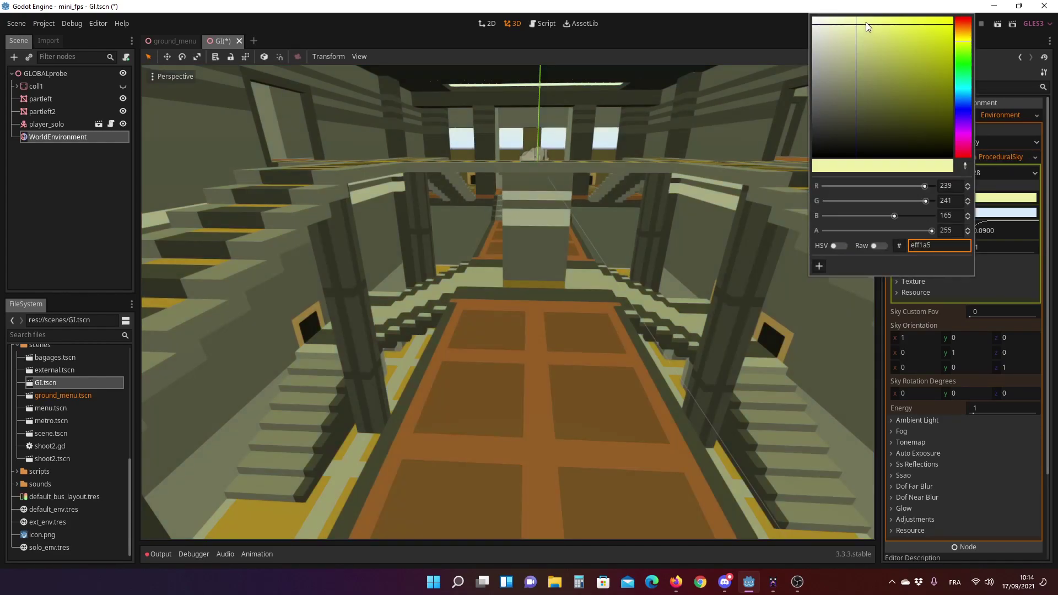
left_click(750, 26)
Set the sky's Horizon Color to a strong orange.
left_click(983, 214)
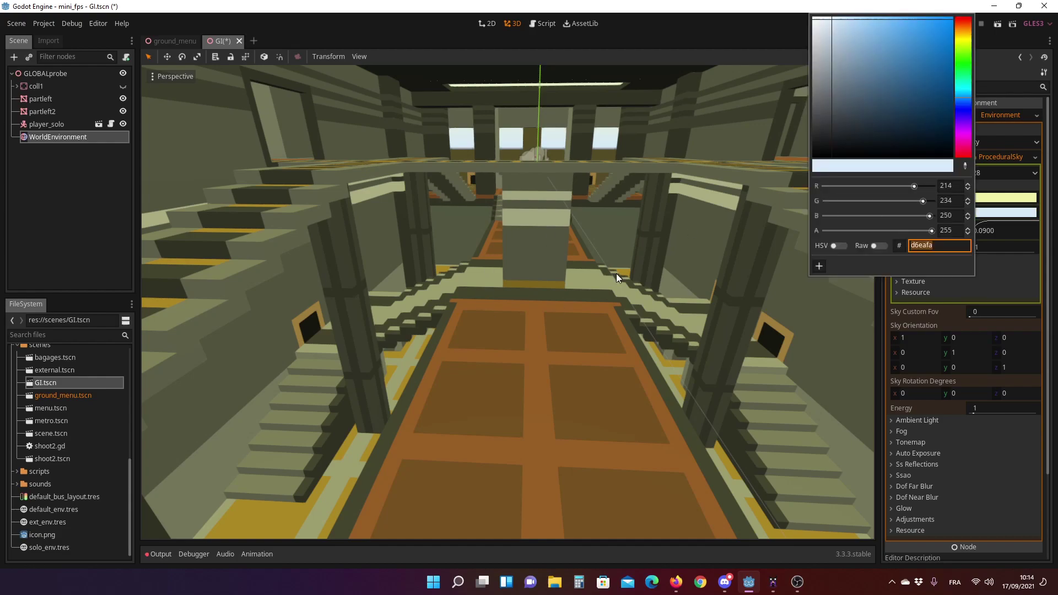
left_click(962, 31)
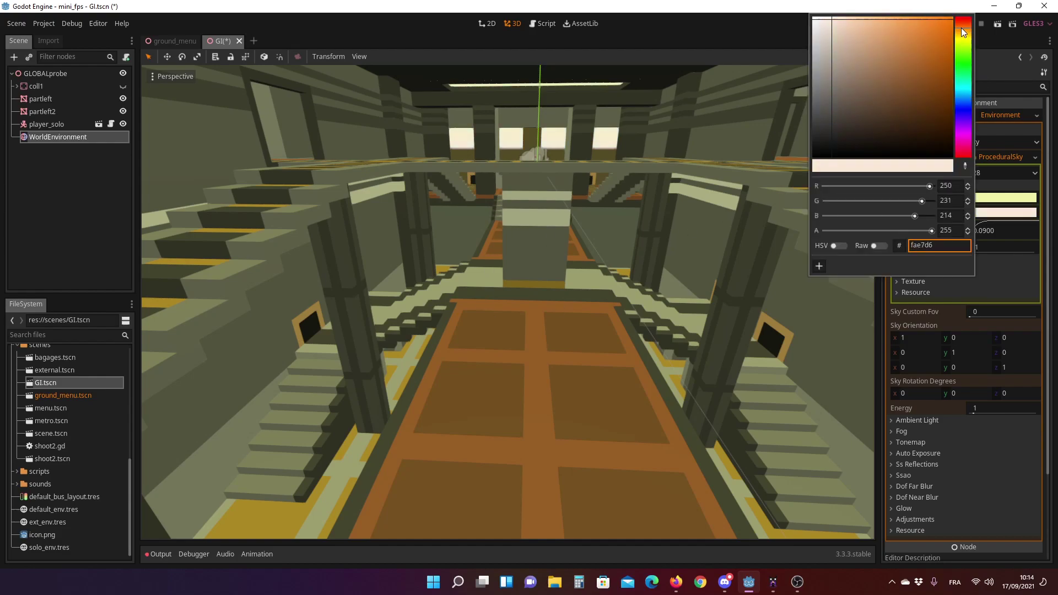
left_click(883, 20)
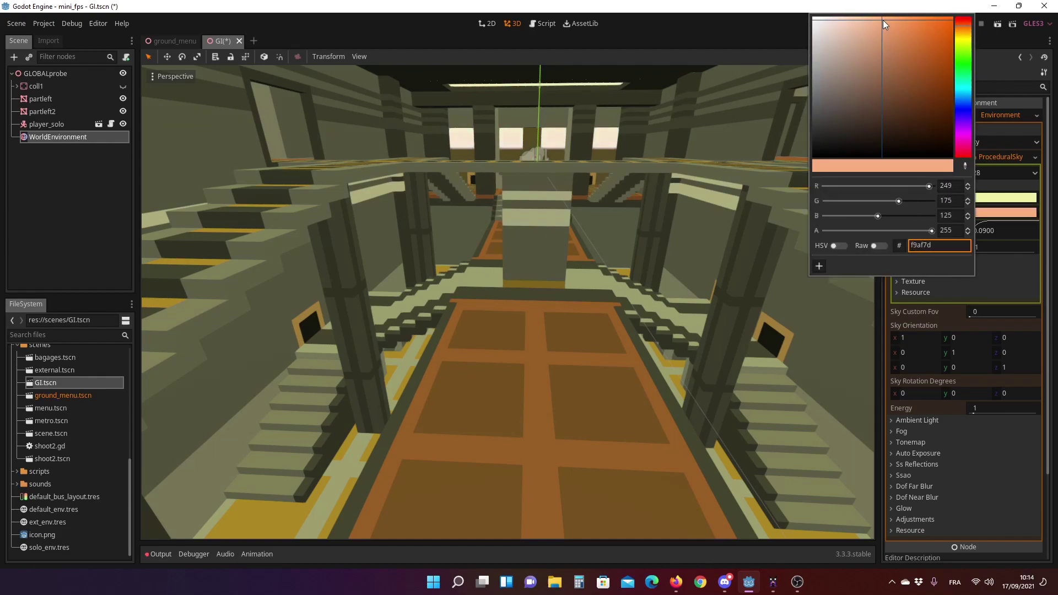
left_click(699, 51)
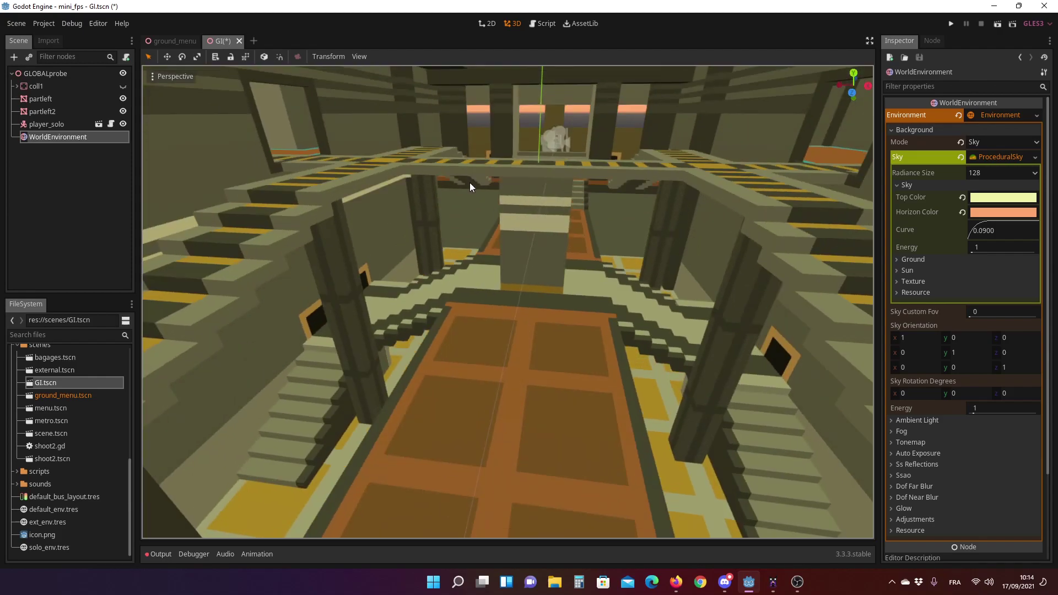
scroll(469, 182, "up", 3)
scroll(523, 185, "down", 2)
scroll(550, 192, "down", 3)
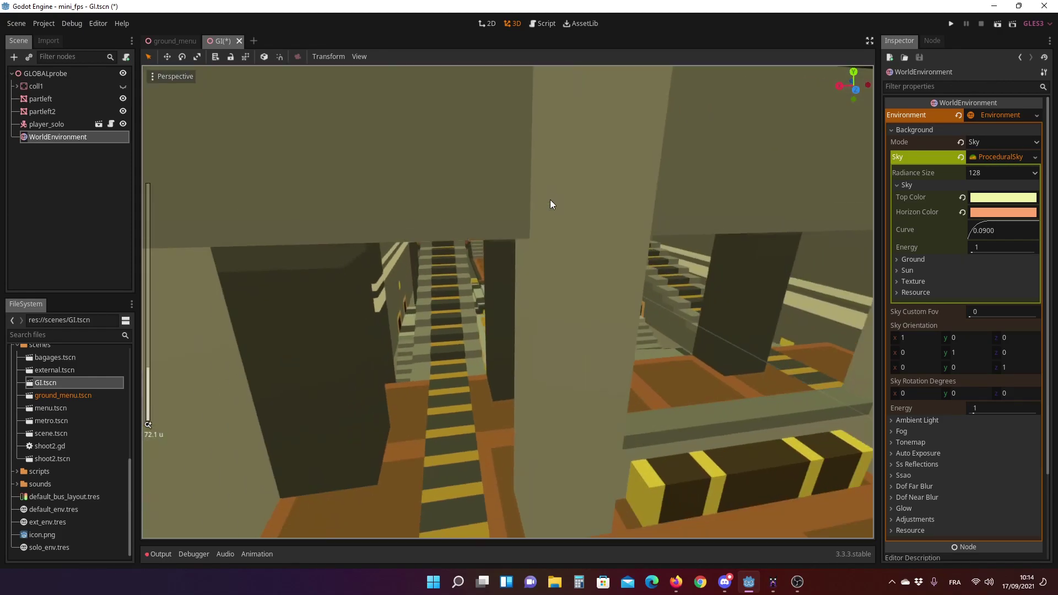
scroll(531, 215, "down", 3)
scroll(514, 216, "down", 2)
mouse_move(513, 207)
middle_mouse_down()
mouse_move(661, 158)
mouse_move(611, 224)
mouse_move(449, 228)
mouse_move(436, 270)
mouse_move(454, 206)
mouse_move(524, 203)
middle_mouse_up()
scroll(449, 229, "up", 2)
scroll(437, 270, "up", 5)
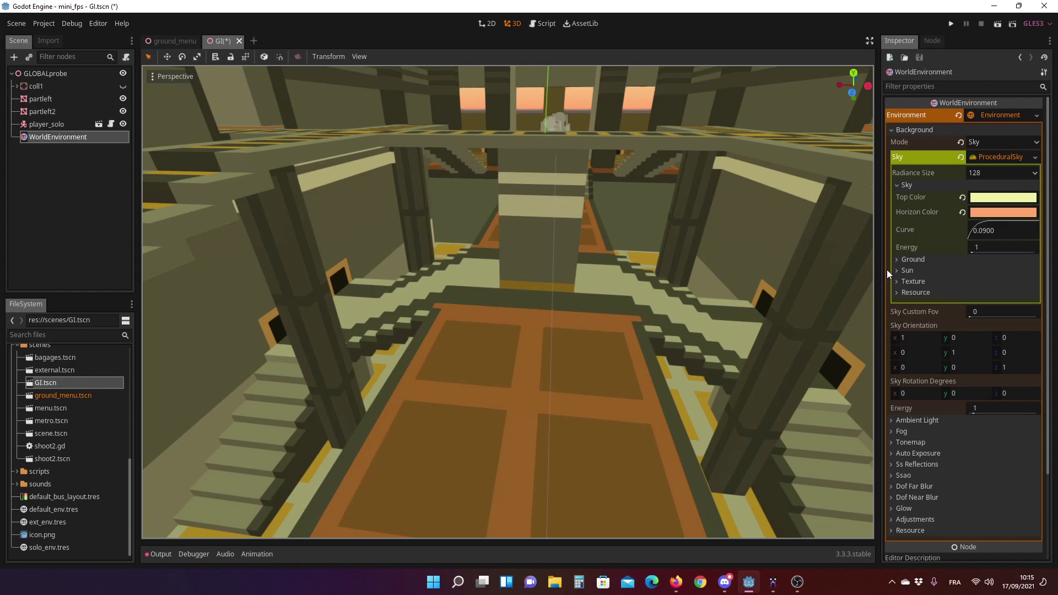
Change the ProceduralSky's Ground Bottom Color to a bright green.
left_click(913, 260)
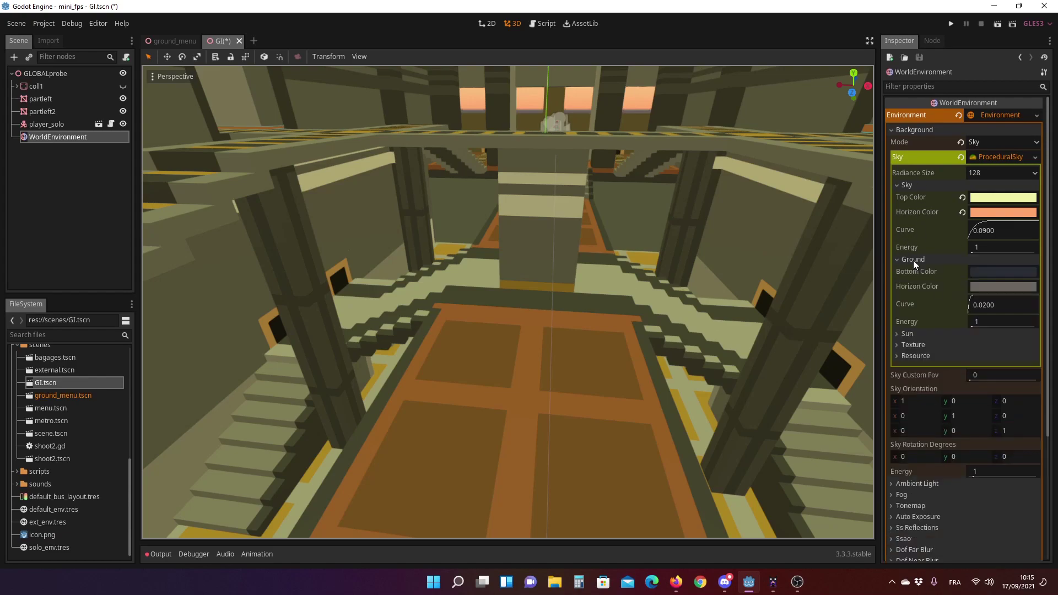
left_click(909, 334)
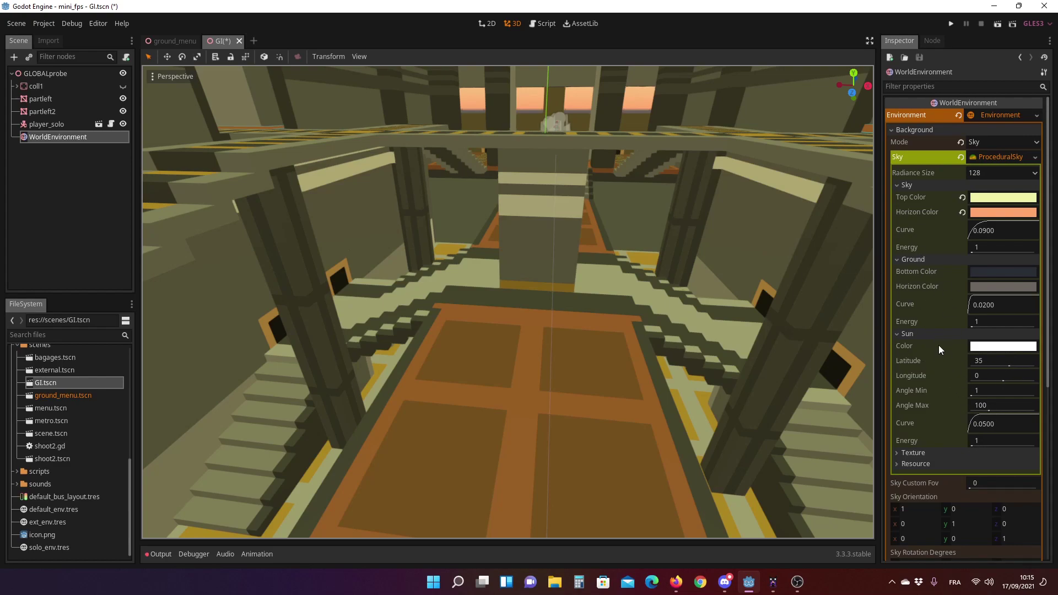
left_click(982, 273)
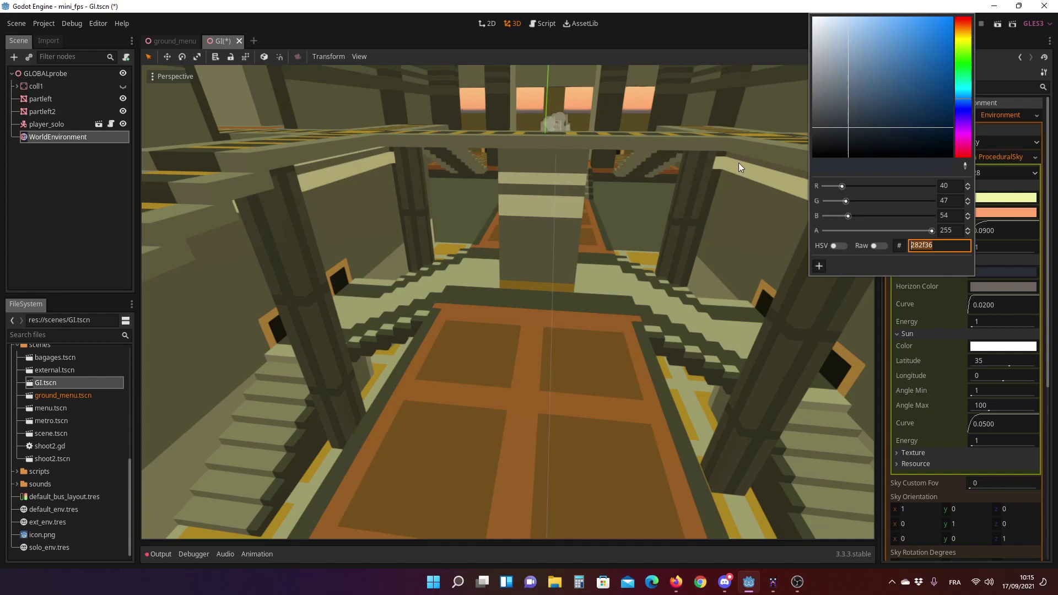
left_click(962, 59)
left_click(895, 57)
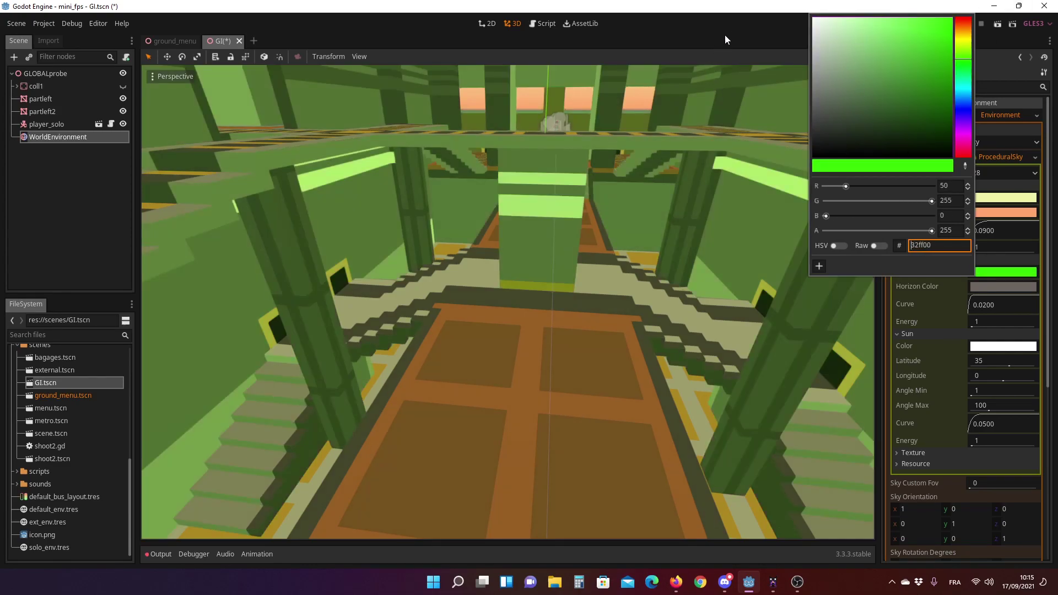
left_click(642, 152)
scroll(643, 152, "down", 10)
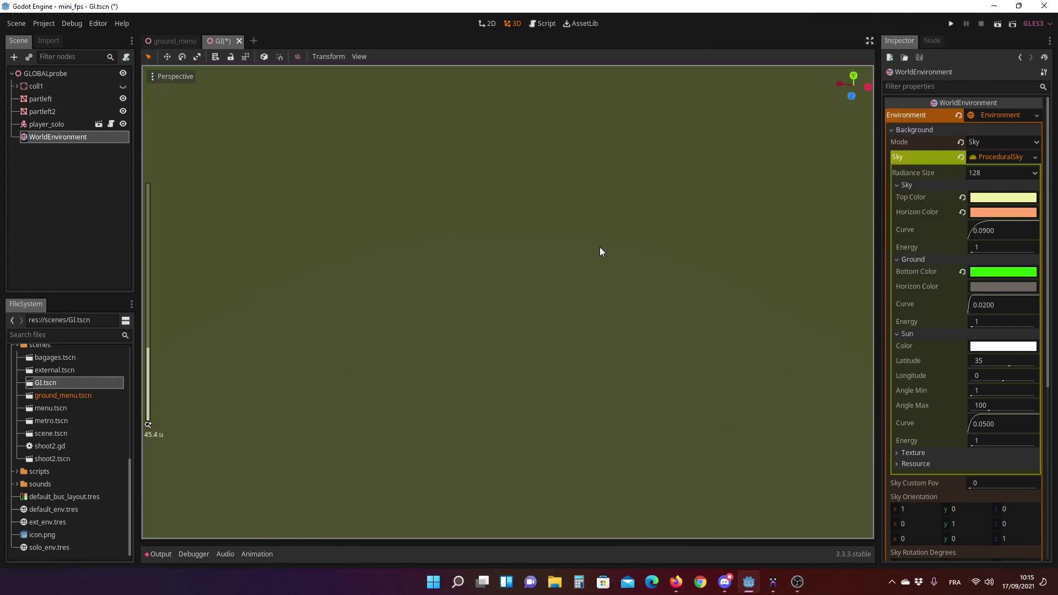
scroll(541, 268, "up", 3)
scroll(538, 268, "up", 10)
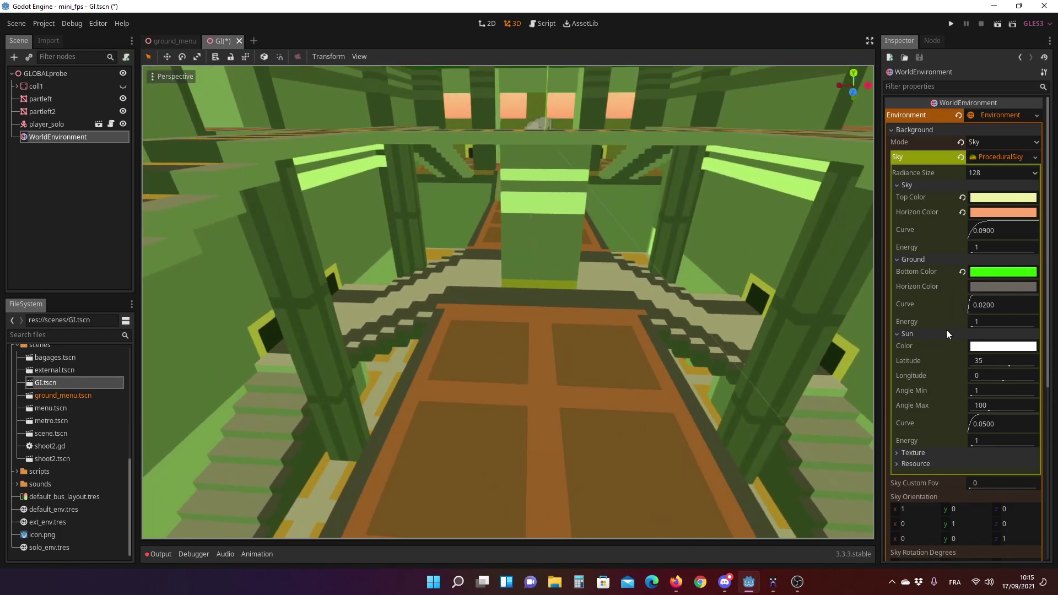
scroll(914, 333, "down", 3)
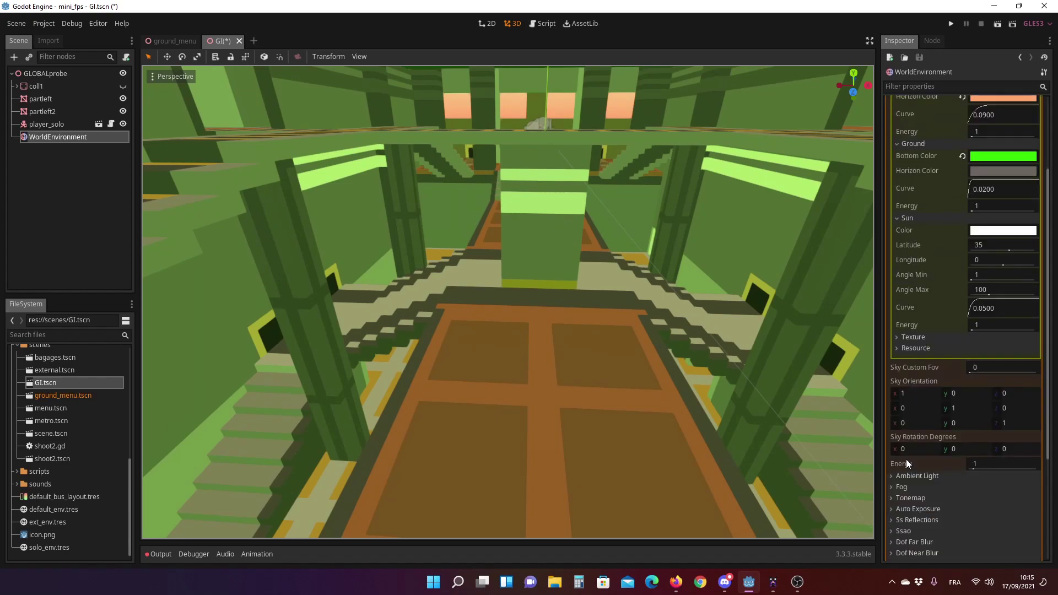
Lower the Ambient Light Sky Contribution to 0.5.
left_click(895, 477)
scroll(968, 390, "down", 5)
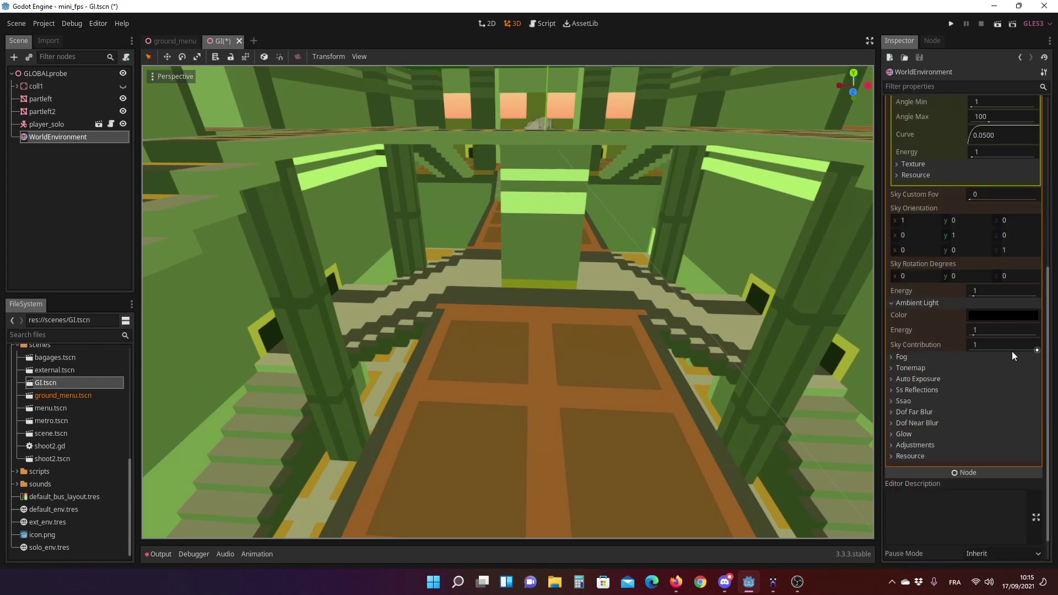
left_click_drag(1033, 349, 1003, 350)
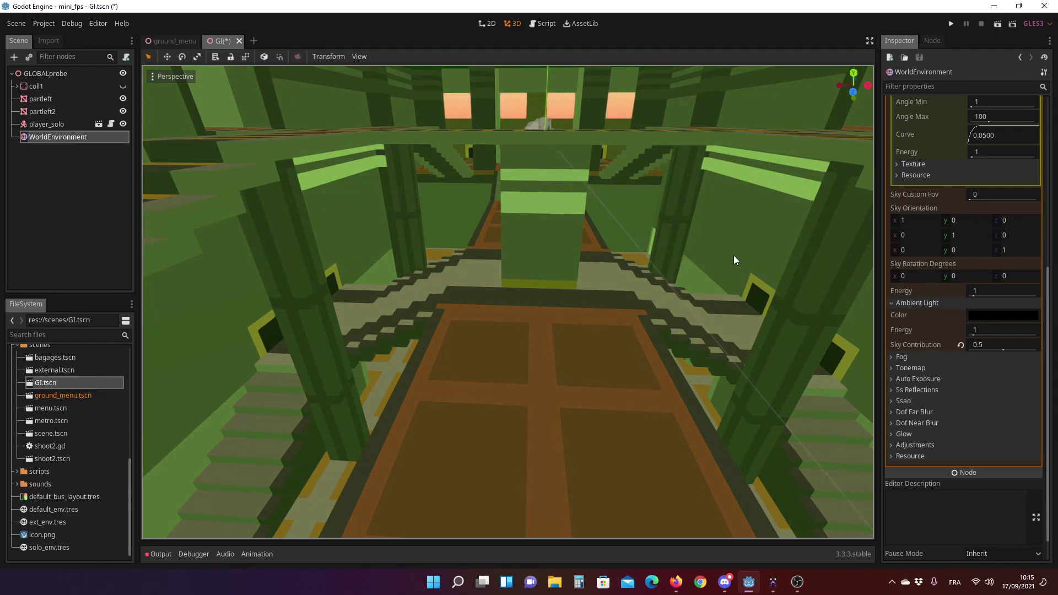
scroll(986, 204, "up", 5)
Revert the ground Bottom Color to its default dark grey-blue.
left_click(986, 157)
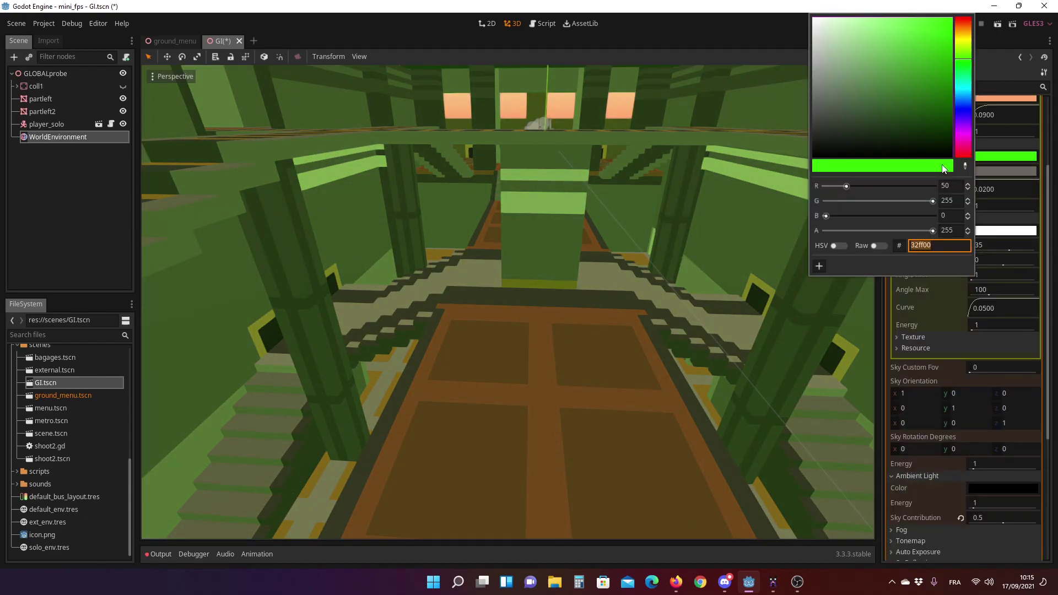
left_click(1009, 145)
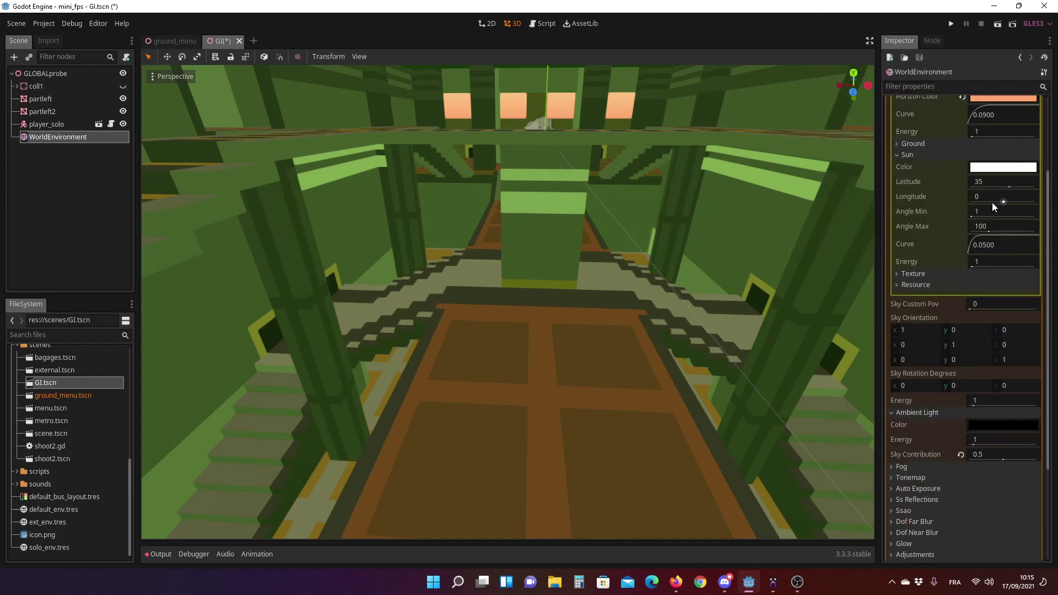
left_click(908, 144)
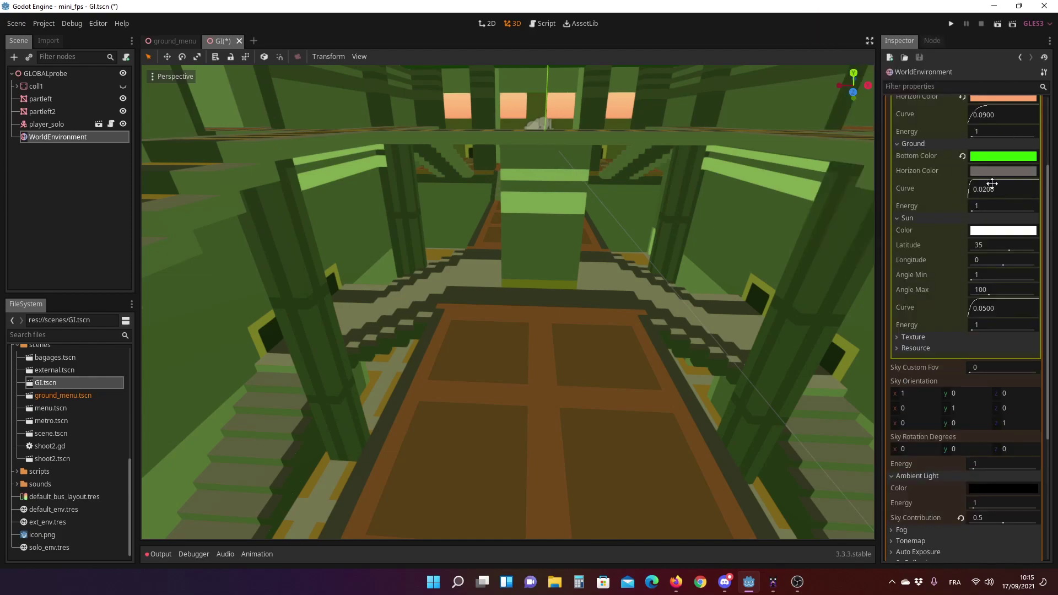
left_click(962, 157)
scroll(535, 243, "down", 2)
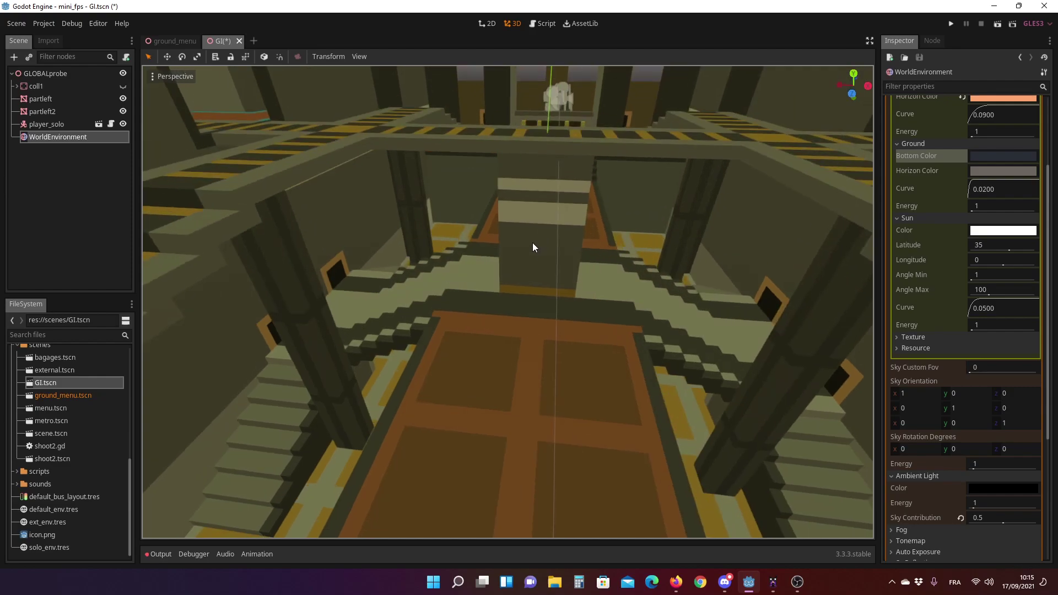
scroll(537, 242, "down", 2)
scroll(527, 281, "down", 1)
scroll(559, 264, "down", 3)
scroll(530, 277, "up", 4)
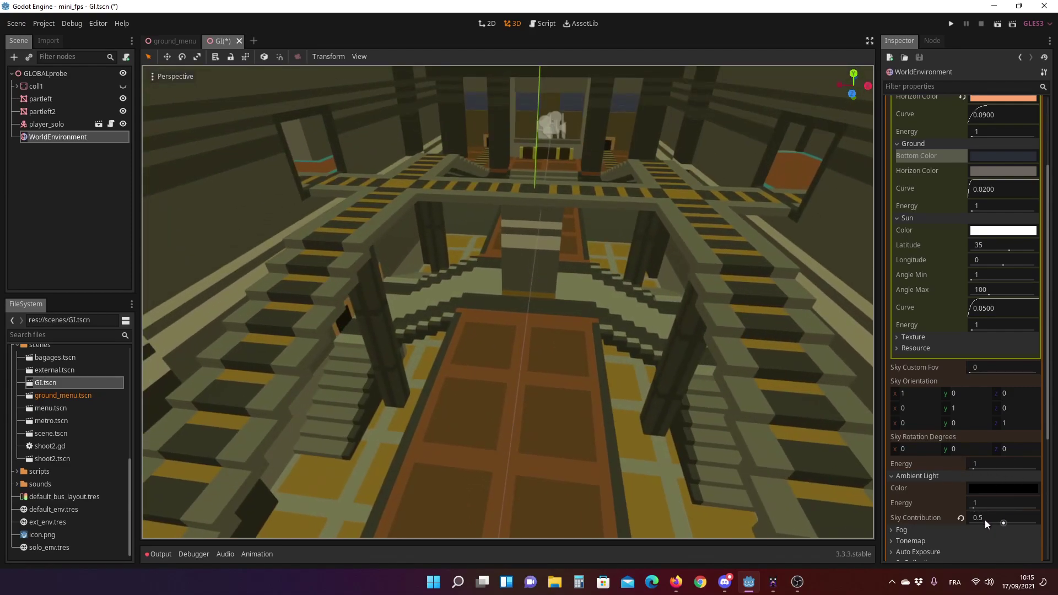
middle_click_drag(519, 244, 532, 239)
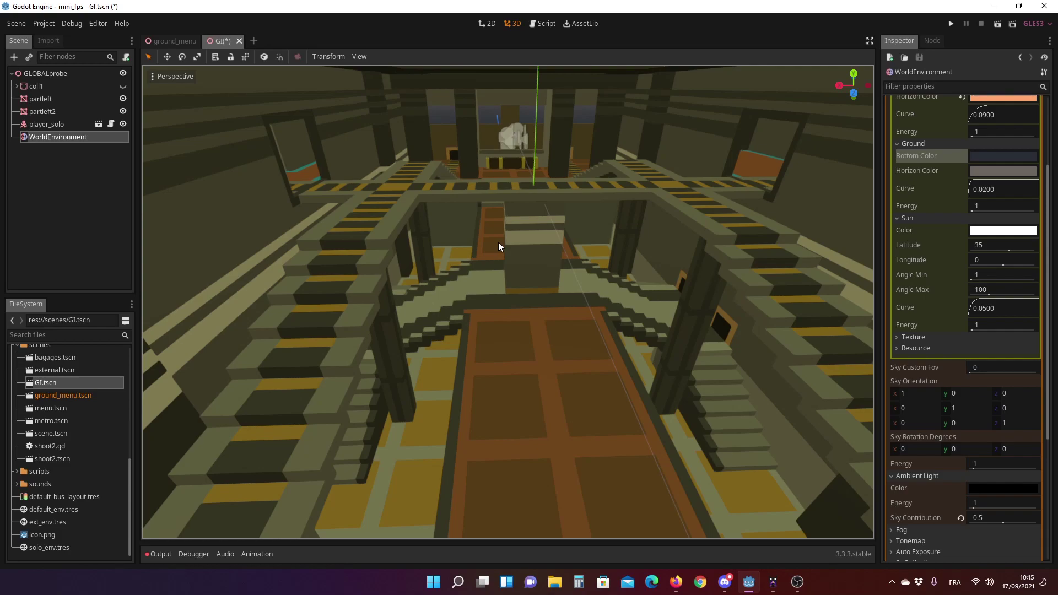
left_click(39, 74)
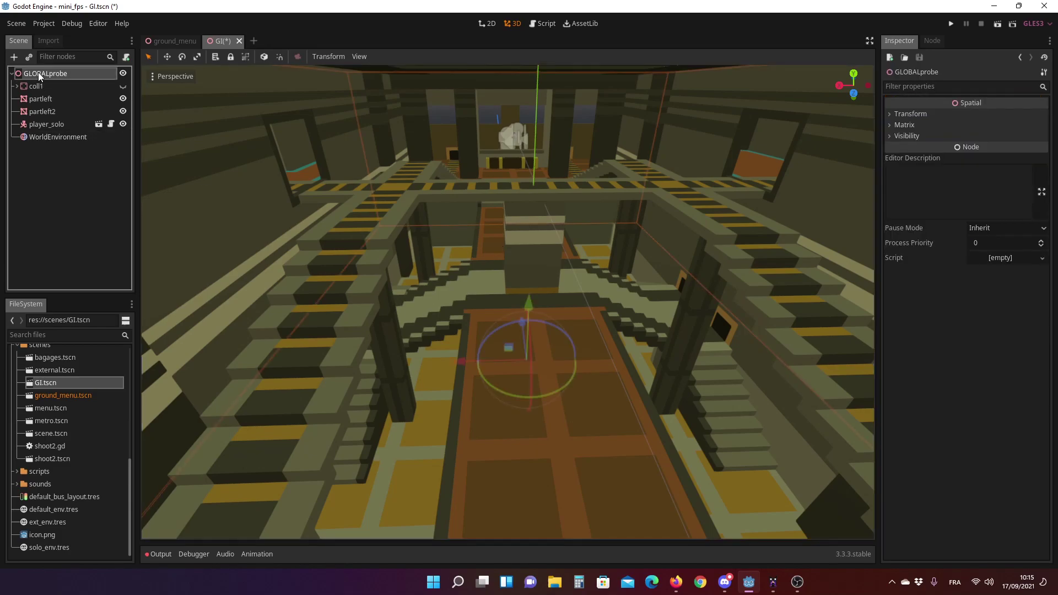
Create a DirectionalLight node in the GI scene.
left_click(14, 58)
type("worl")
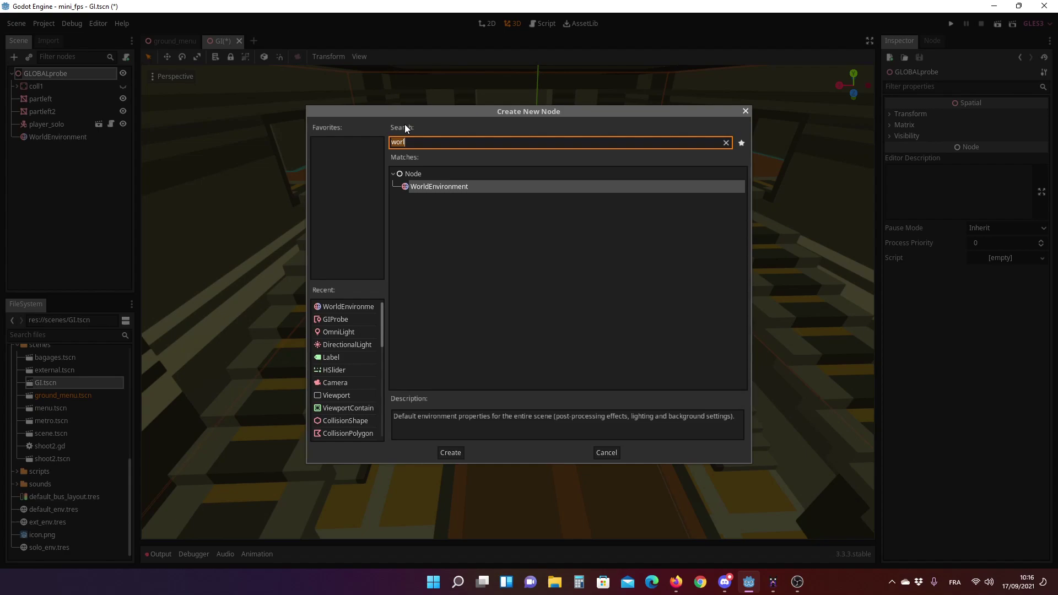
type("ligh")
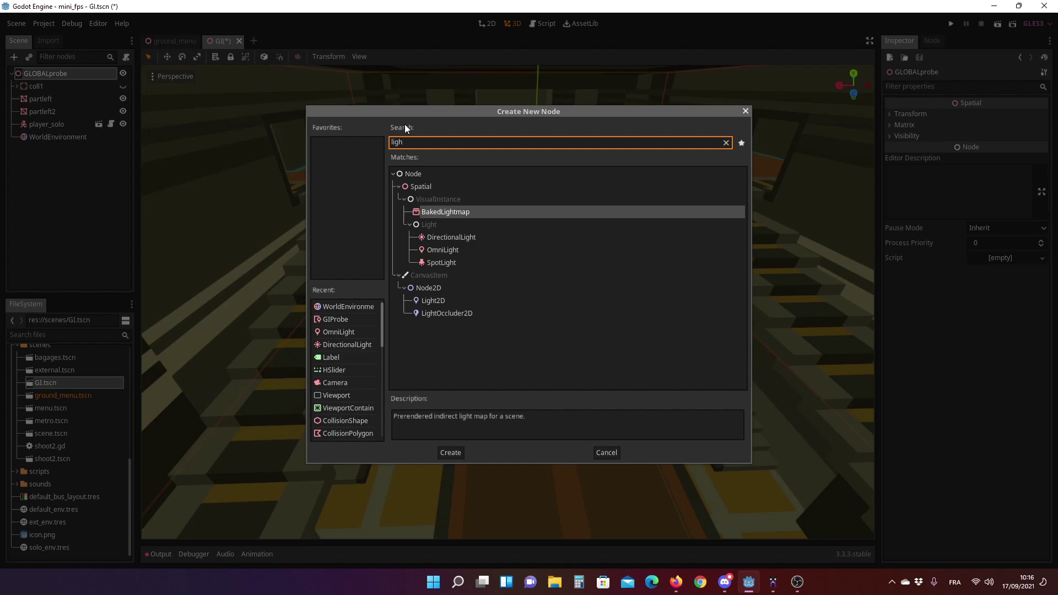
left_click(467, 241)
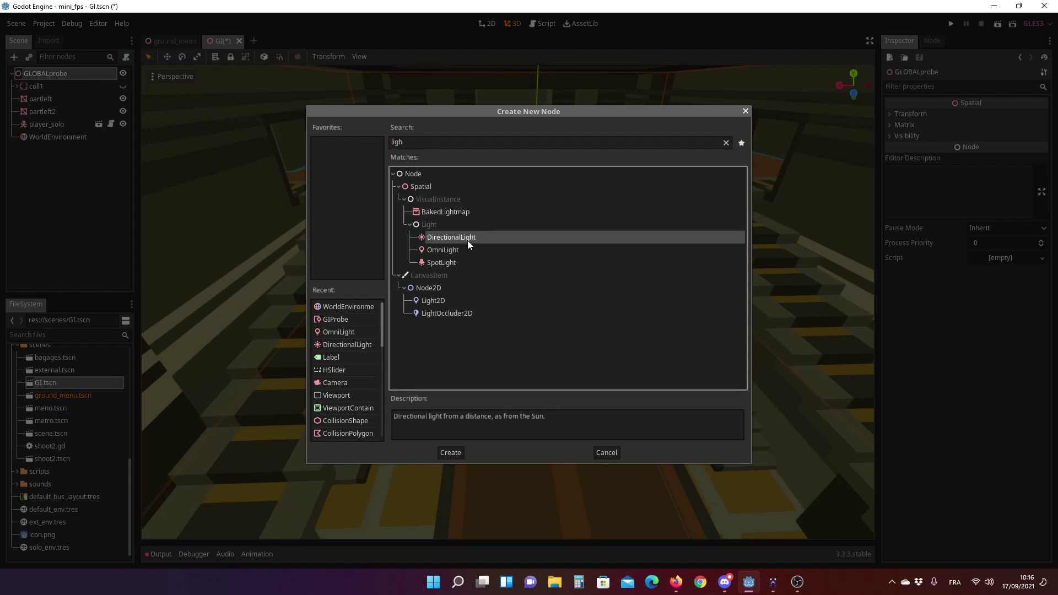
left_click(451, 452)
Move the DirectionalLight along its Z axis to just above the central floor.
middle_click_drag(512, 308, 542, 309)
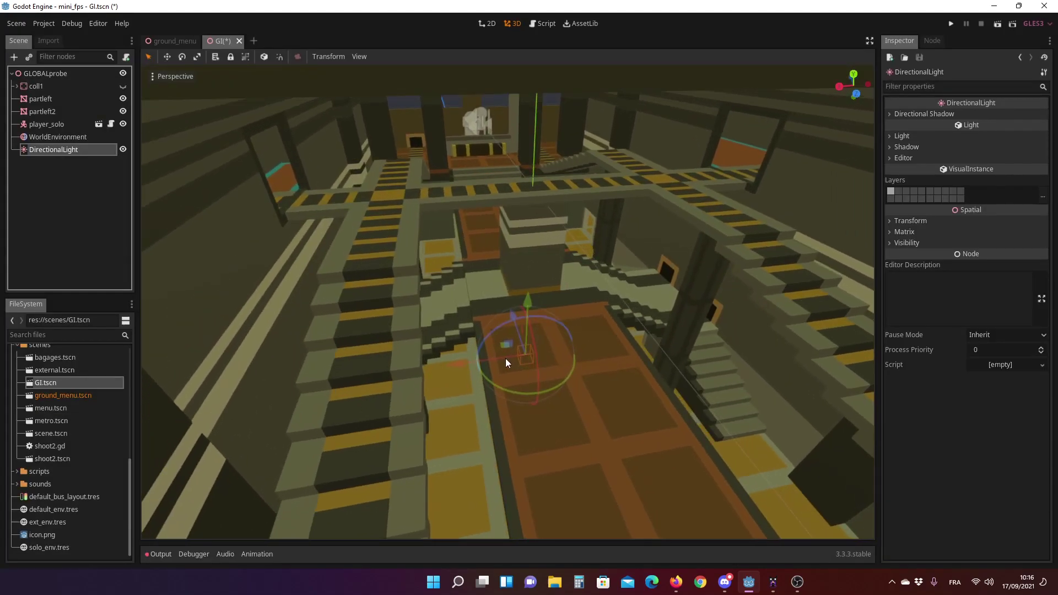
mouse_move(507, 315)
left_mouse_down()
mouse_move(580, 446)
mouse_move(649, 240)
left_mouse_up()
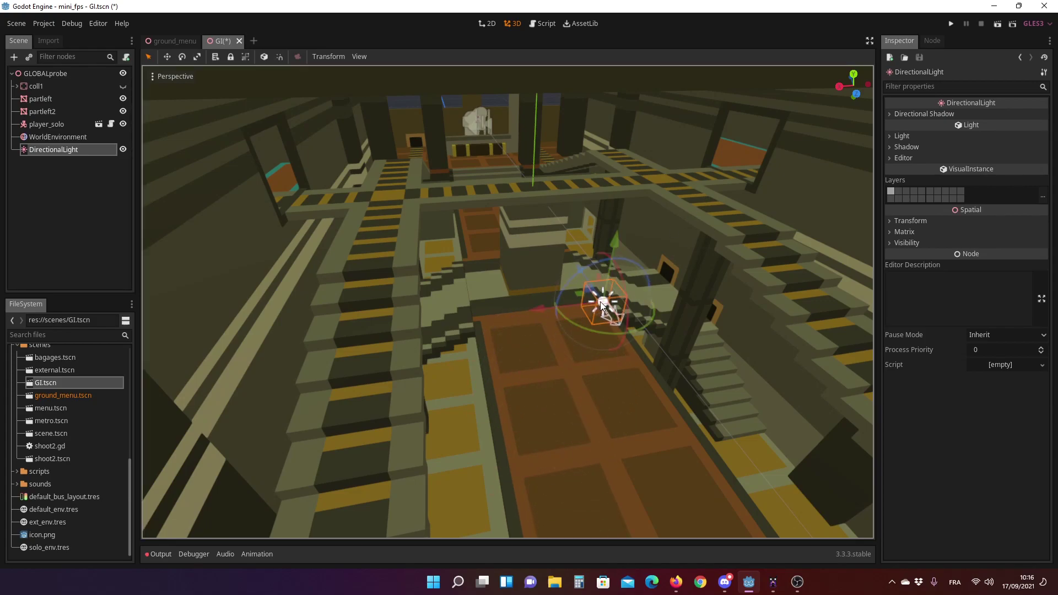
scroll(558, 262, "down", 15)
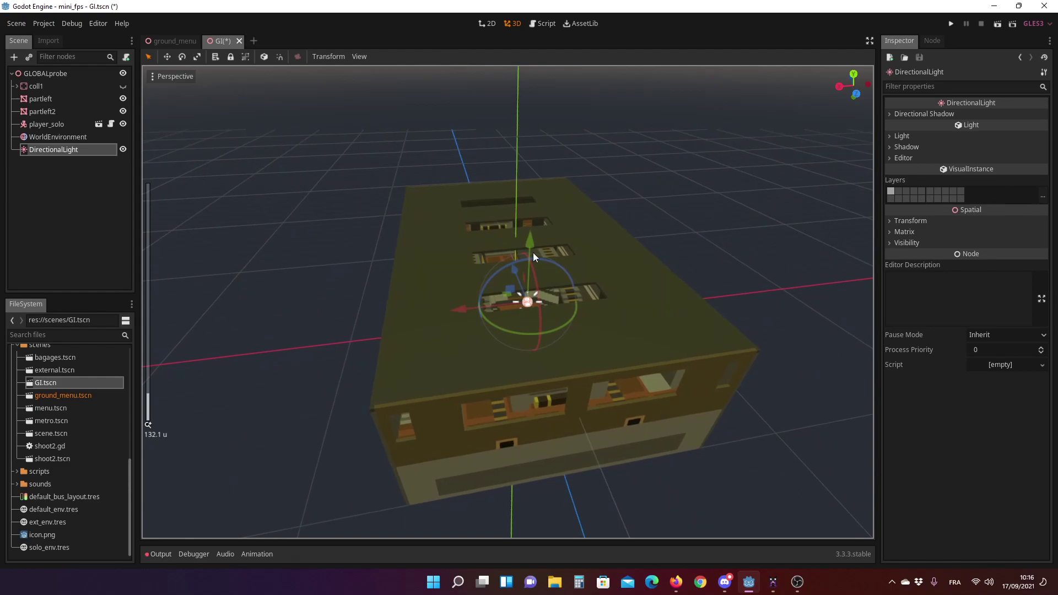
scroll(525, 239, "up", 5)
scroll(559, 275, "up", 5)
scroll(560, 282, "up", 3)
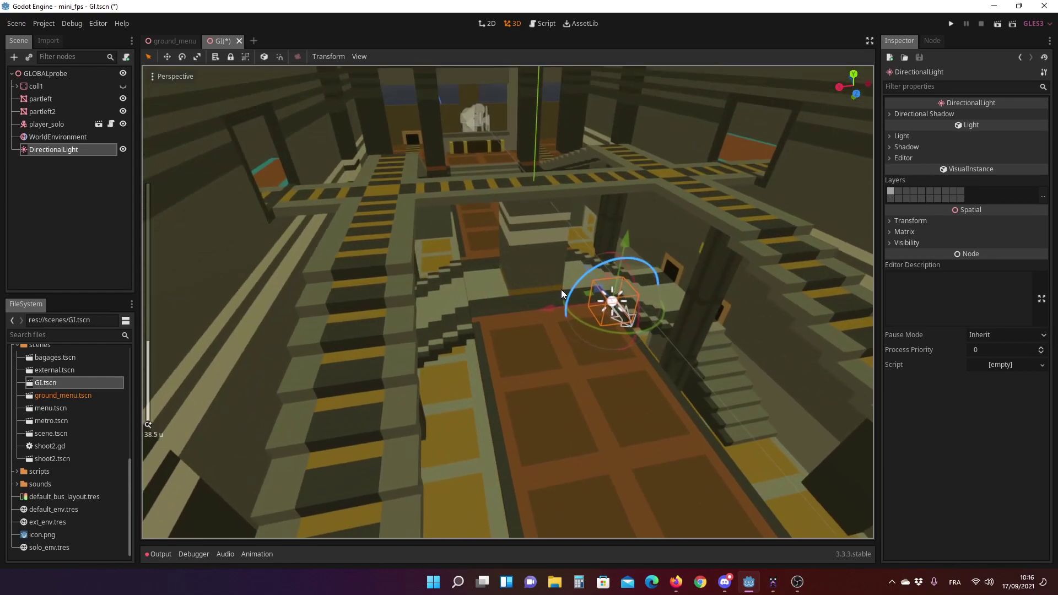
middle_click_drag(561, 289, 680, 290)
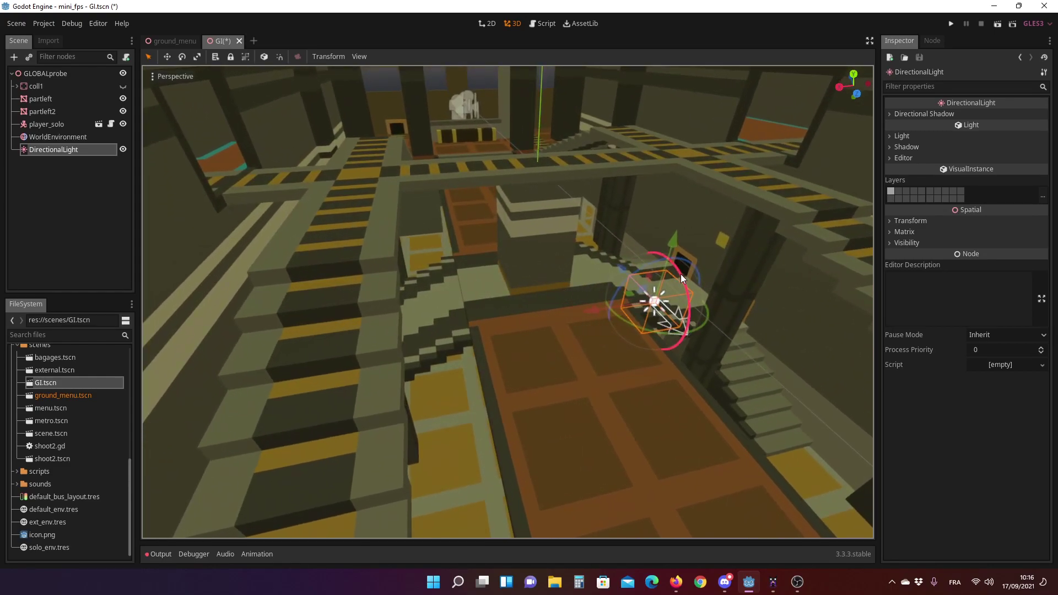
Enable shadows on the DirectionalLight and rotate it slightly.
left_click(906, 147)
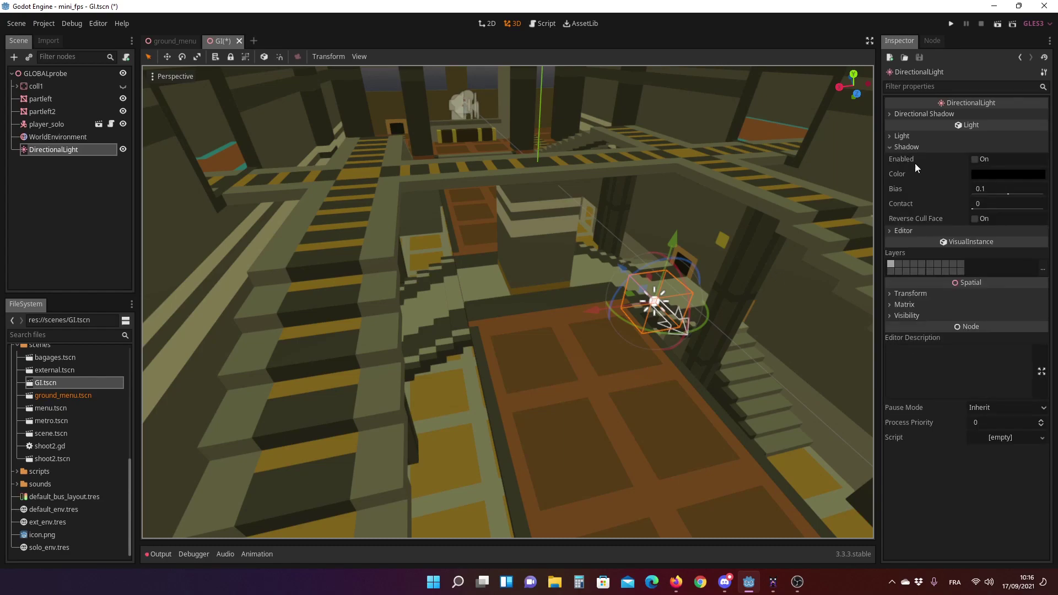
left_click(974, 159)
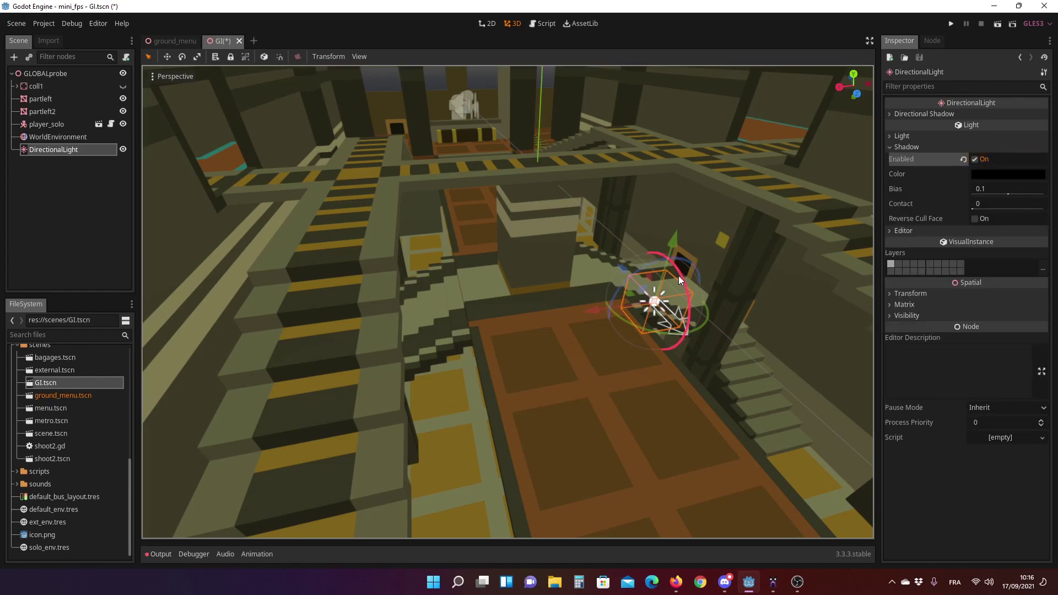
mouse_move(679, 275)
left_mouse_down()
mouse_move(680, 306)
mouse_move(666, 319)
left_mouse_up()
scroll(580, 239, "down", 5)
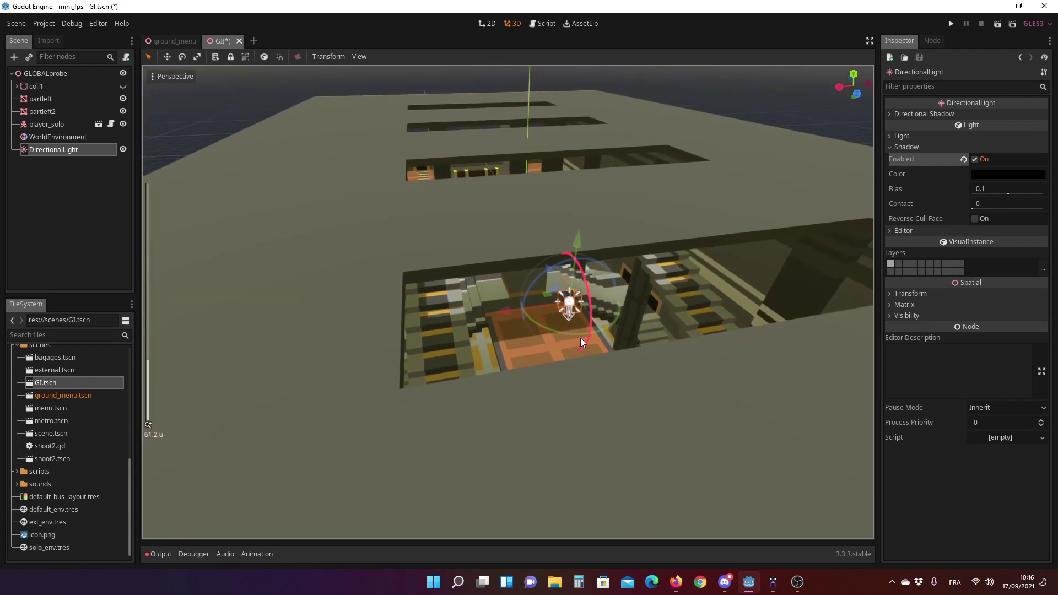
scroll(580, 339, "up", 8)
Rotate the DirectionalLight about 10 degrees to shift its shadows.
left_click_drag(769, 283, 764, 288)
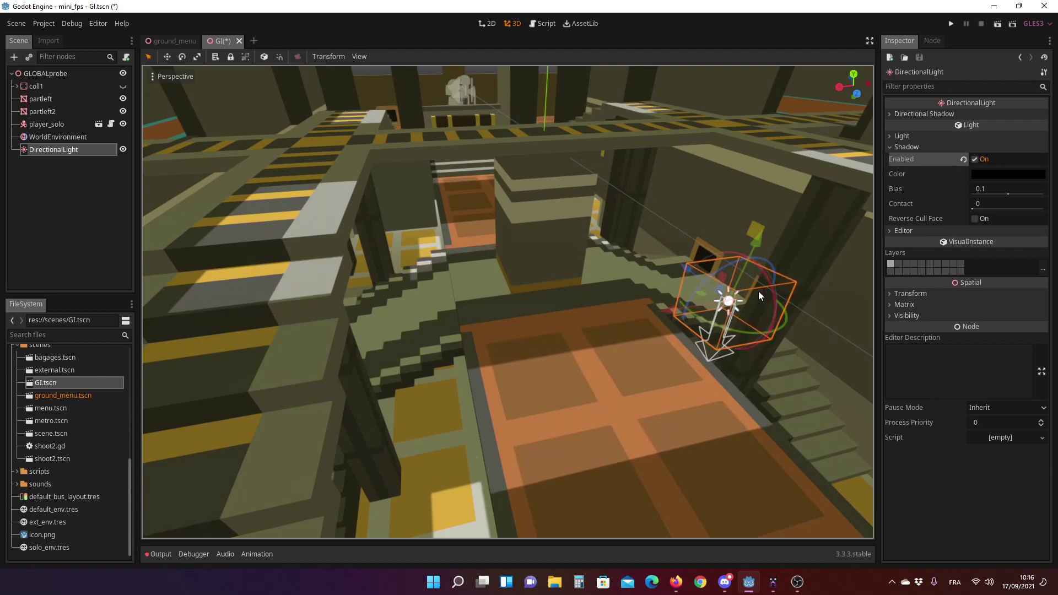
middle_click_drag(758, 291, 531, 288)
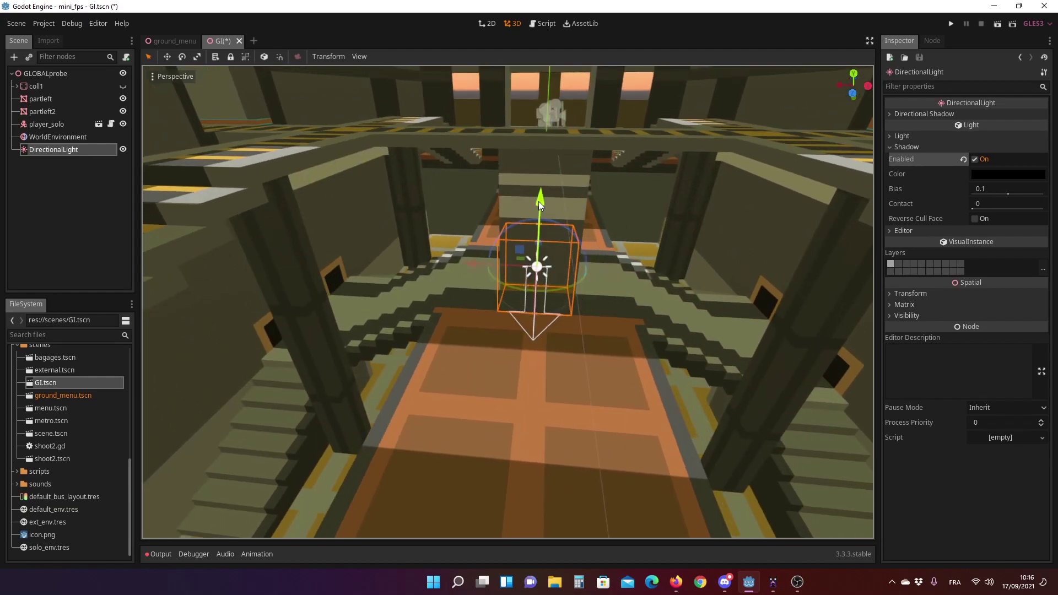
left_click_drag(538, 201, 520, 480)
right_click(521, 481)
middle_click_drag(639, 308, 602, 315)
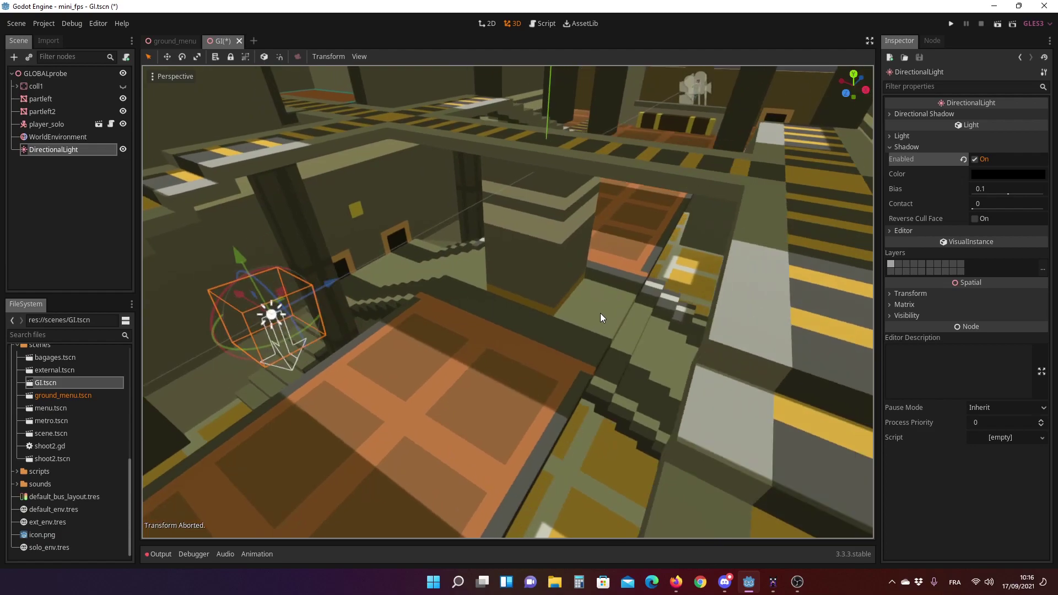
left_click_drag(221, 288, 222, 283)
middle_click_drag(222, 284, 247, 298)
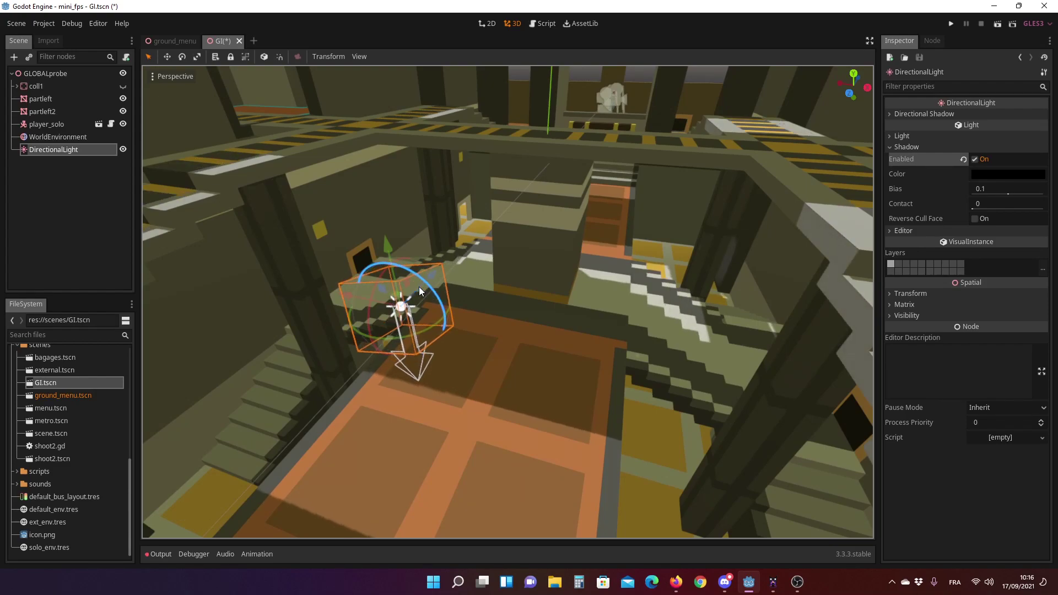
mouse_move(420, 286)
middle_mouse_down()
mouse_move(418, 319)
mouse_move(861, 238)
middle_mouse_up()
scroll(565, 251, "up", 5)
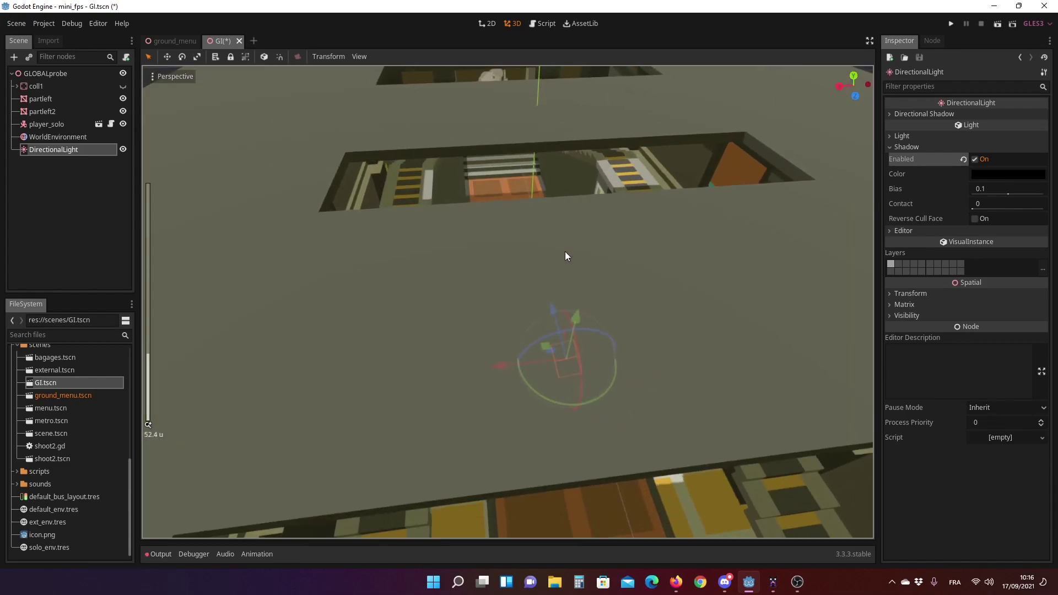
scroll(567, 258, "down", 8)
Tint the DirectionalLight's colour pale yellow (faf4be).
left_click(914, 138)
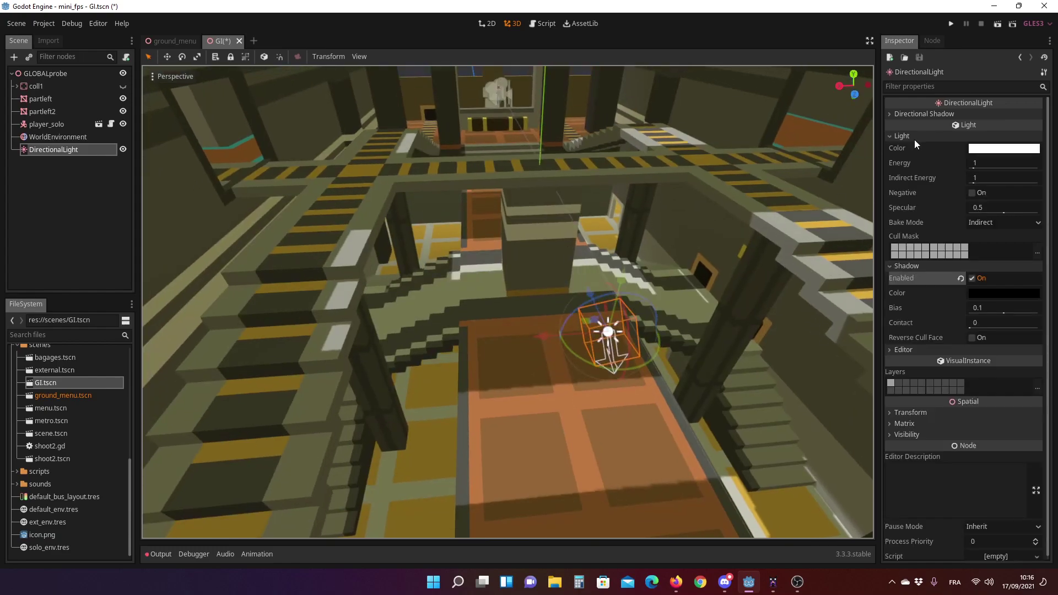
left_click(1003, 150)
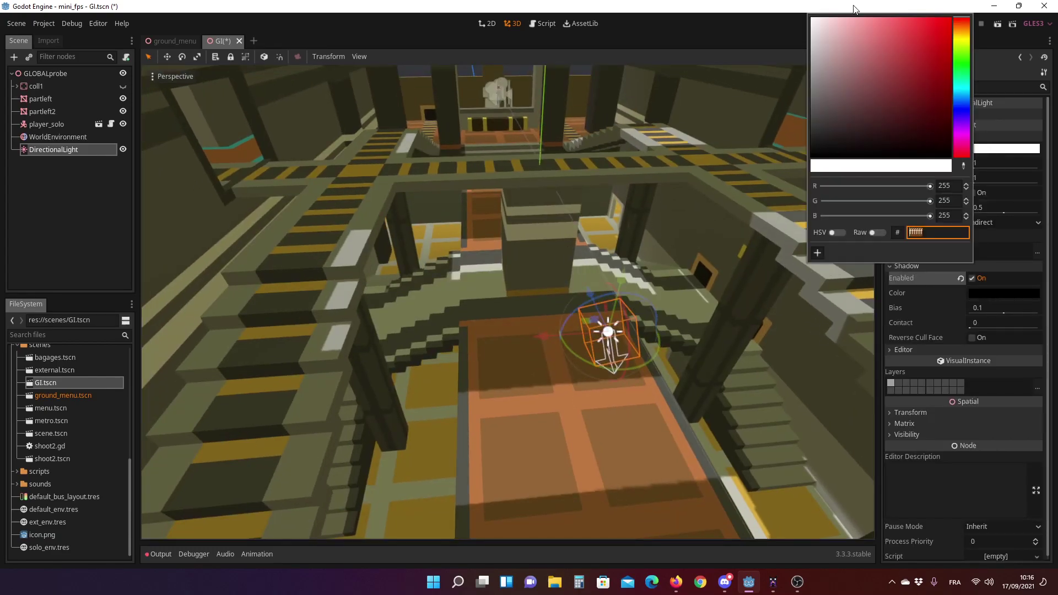
left_click(959, 38)
left_click_drag(840, 20, 851, 22)
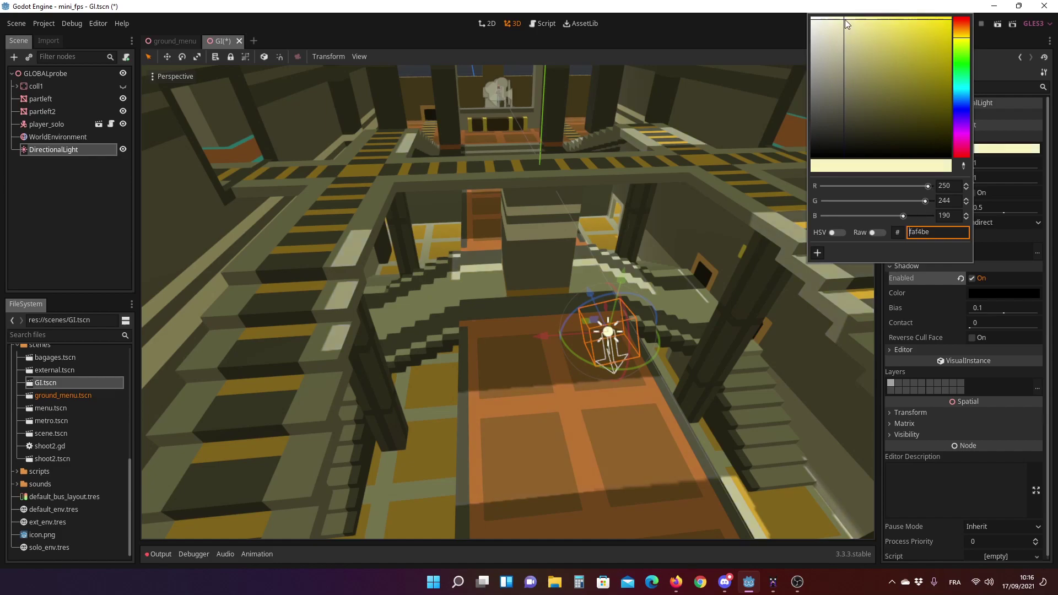
left_click(789, 33)
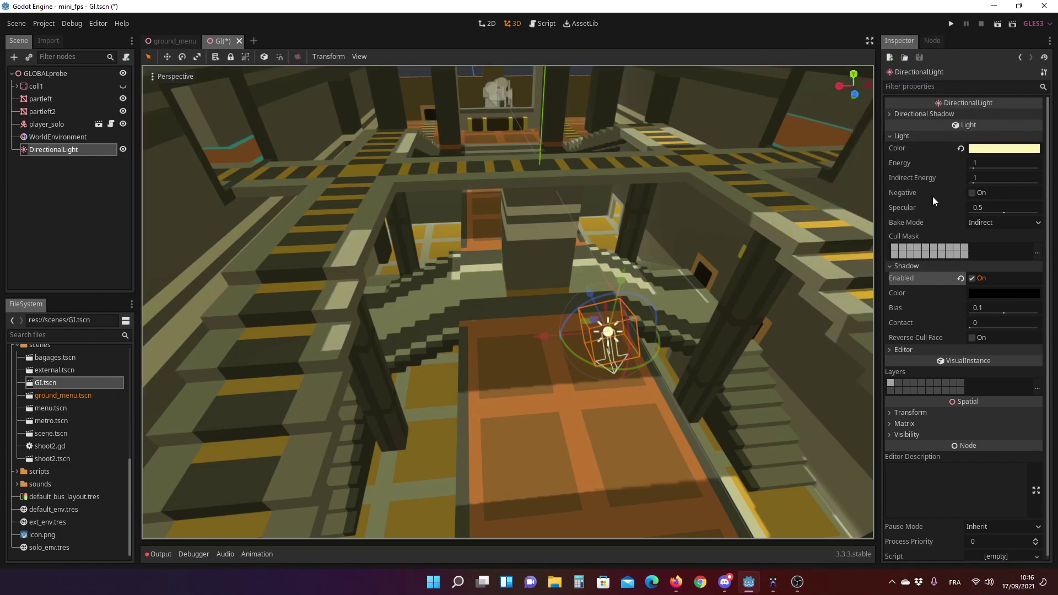
Set the DirectionalLight's Energy to 1.2.
left_click(985, 162)
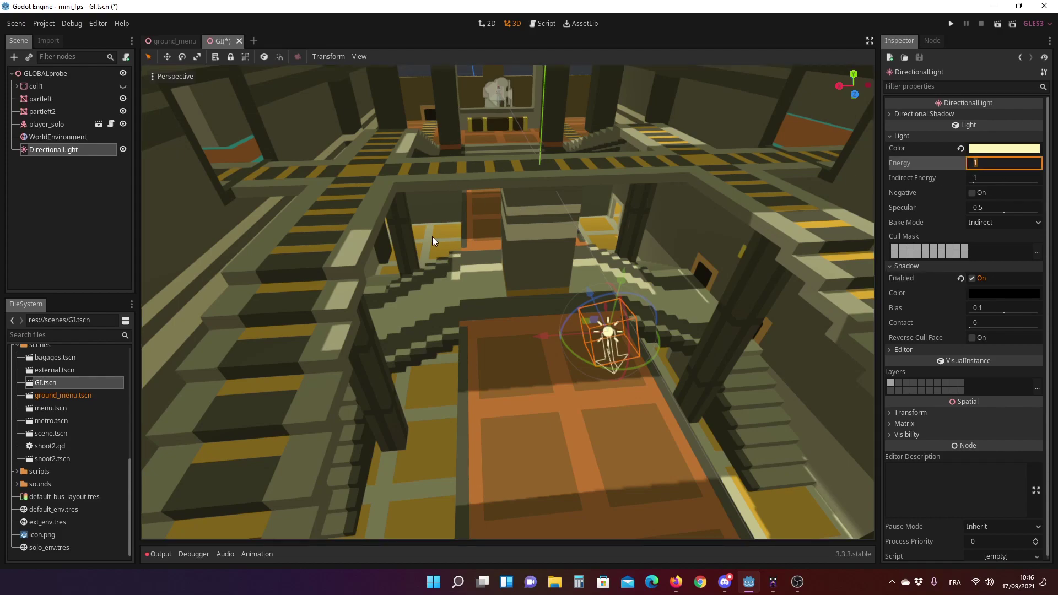
type("1.2")
key("Return")
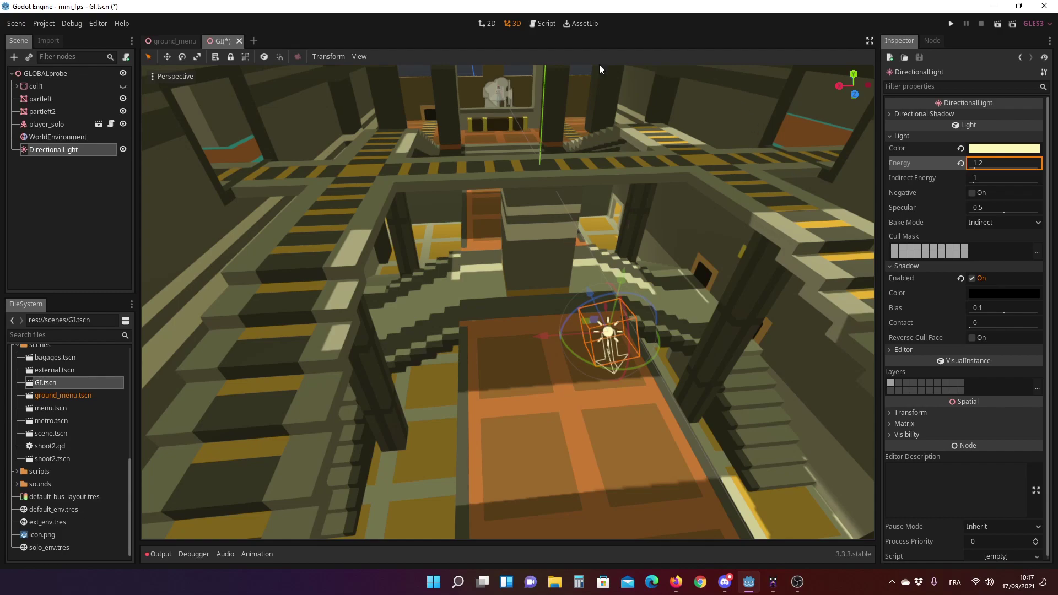
middle_click_drag(530, 166, 495, 194)
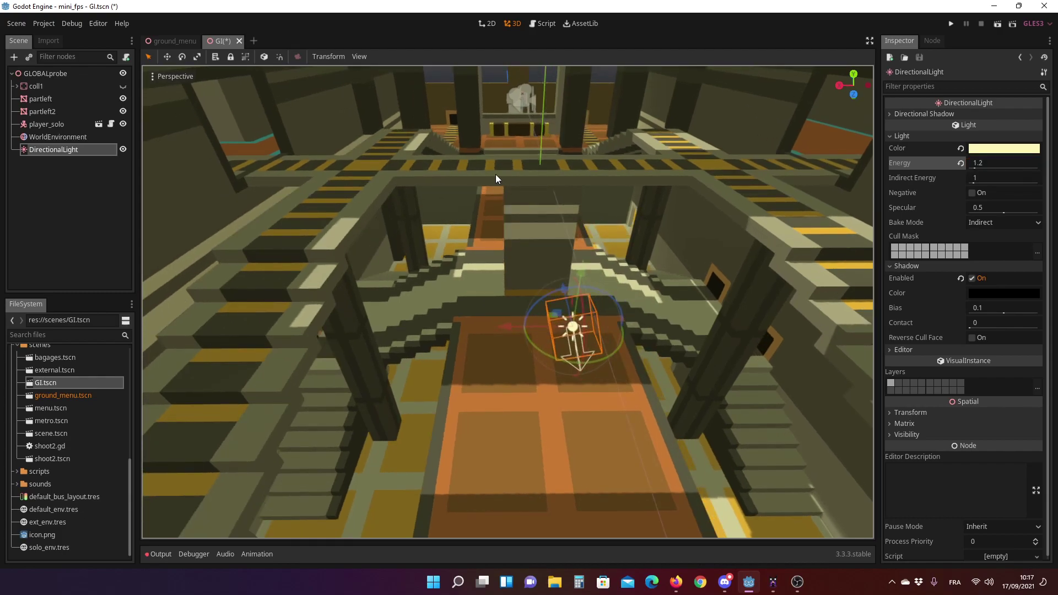
scroll(402, 279, "up", 8)
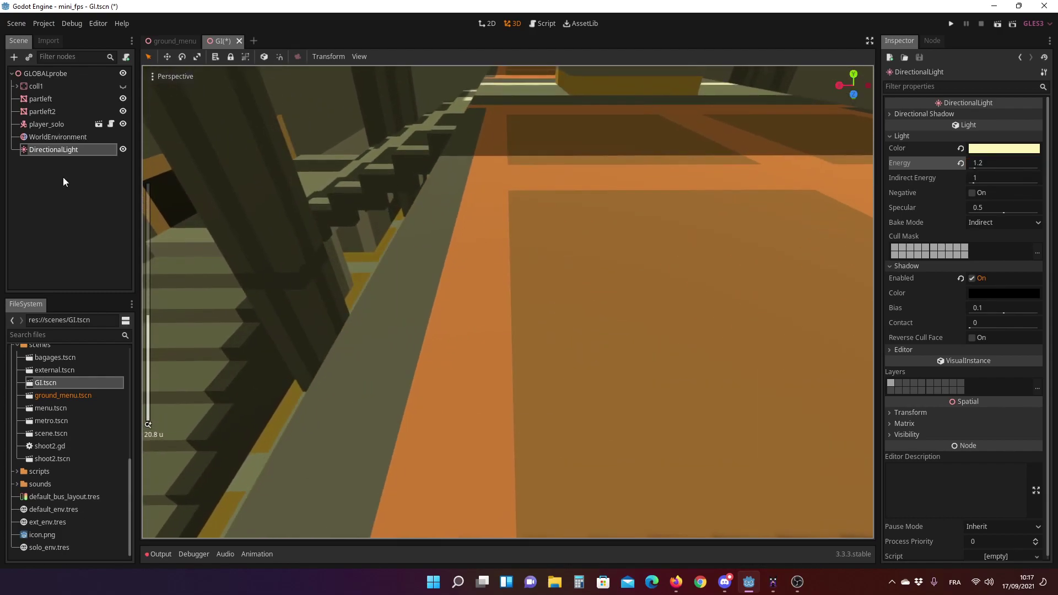
Add an OmniLight under GLOBALprobe.
left_click(29, 74)
left_click(14, 56)
type("ligh")
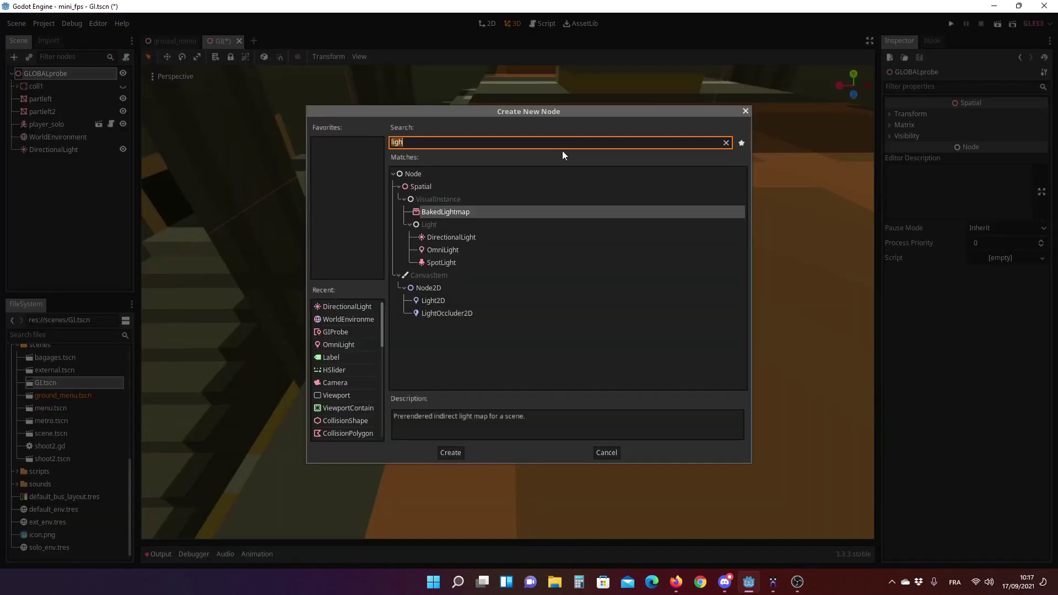
key("Down")
key("Down")
key("Return")
Place the OmniLight beside the pillar near the stairs and set its range to 18.
scroll(453, 221, "down", 5)
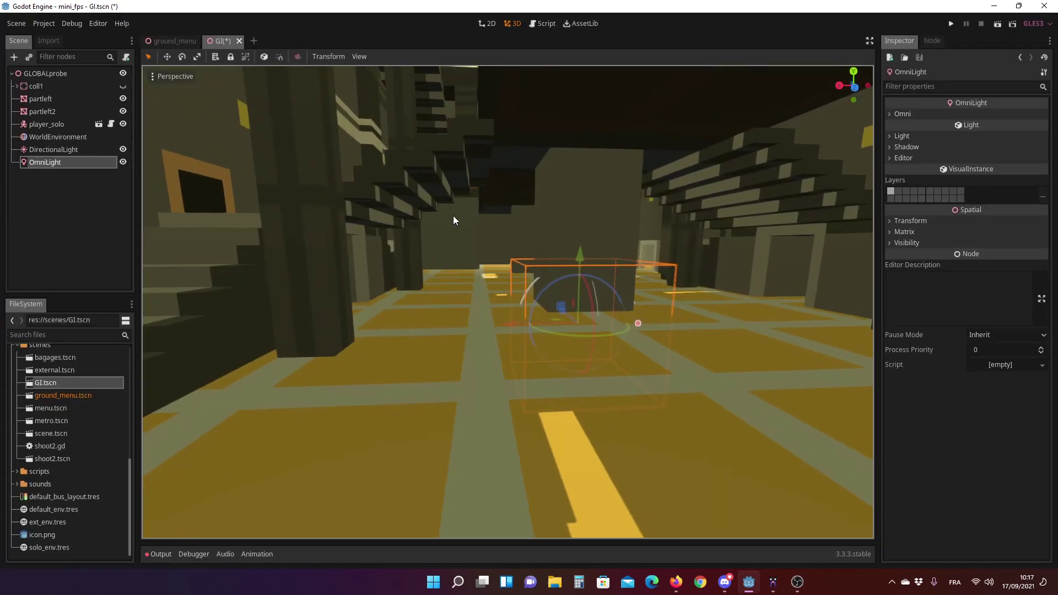
mouse_move(453, 215)
middle_mouse_down()
mouse_move(572, 302)
mouse_move(505, 314)
mouse_move(668, 352)
middle_mouse_up()
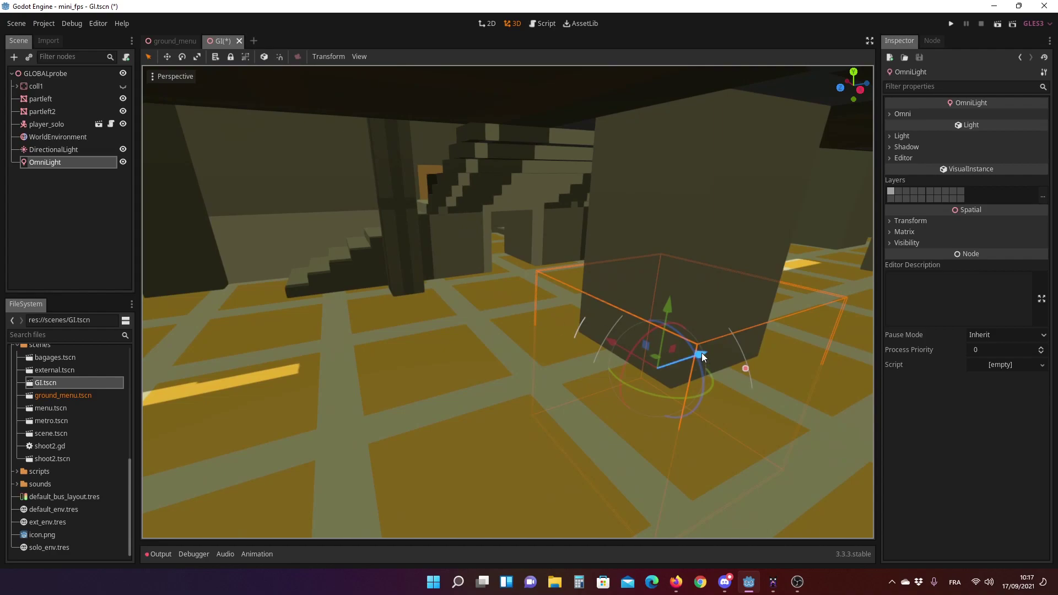
left_click_drag(702, 357, 618, 366)
left_click_drag(569, 336, 566, 234)
left_click_drag(535, 280, 450, 225)
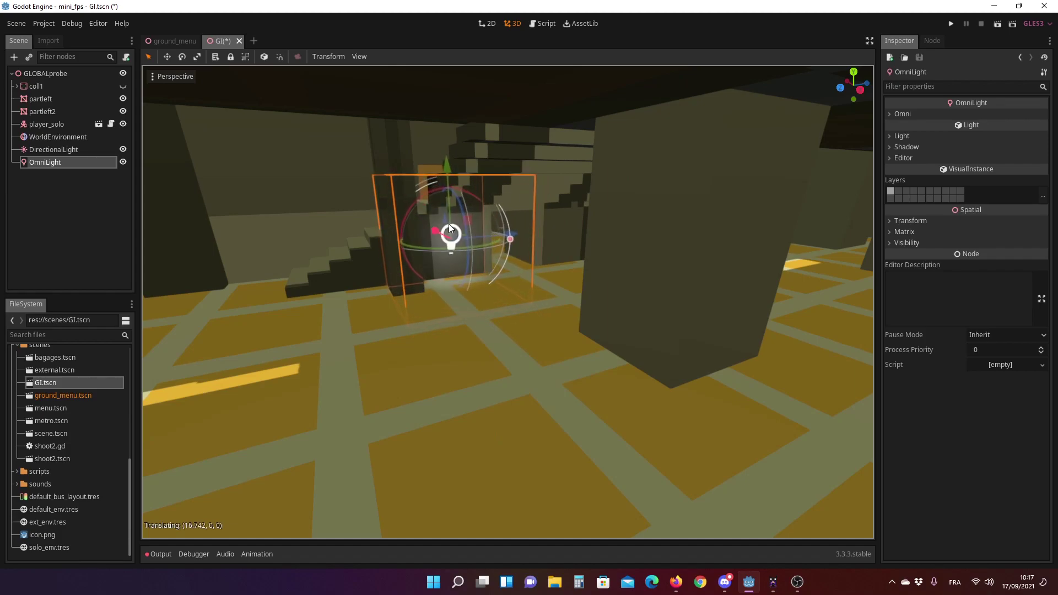
left_click(912, 114)
left_click_drag(986, 131, 998, 131)
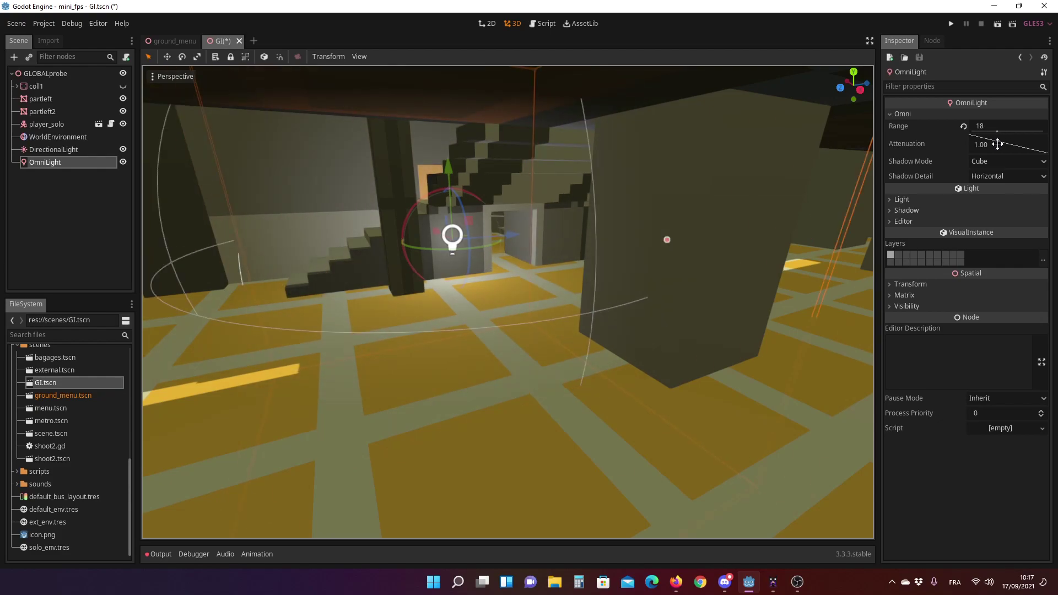
Set the OmniLight's Energy to 4 and its colour to pure red (ff0000).
left_click(904, 199)
left_click(991, 228)
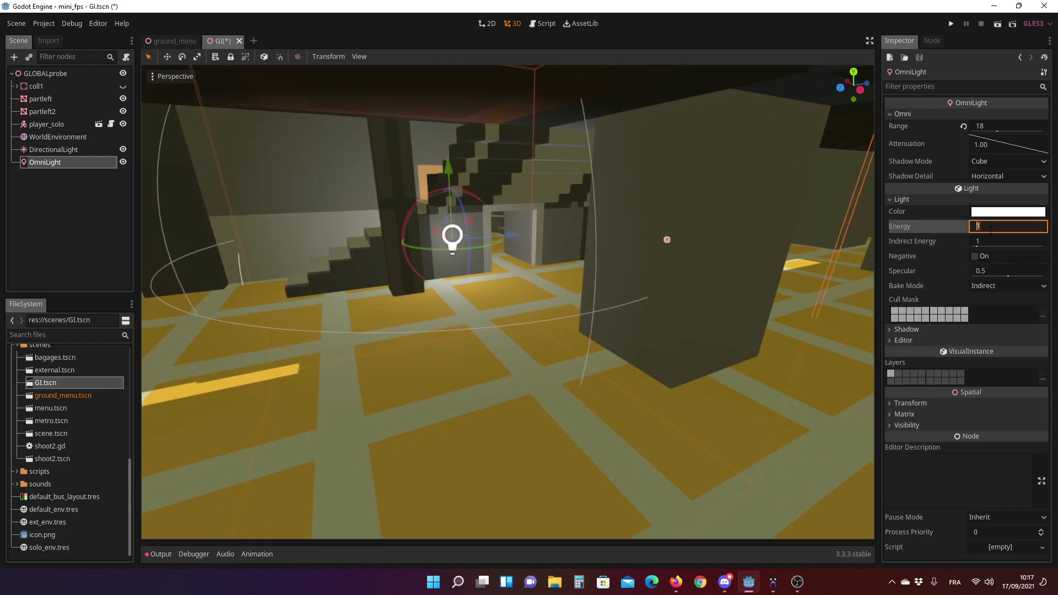
type("4")
key("Return")
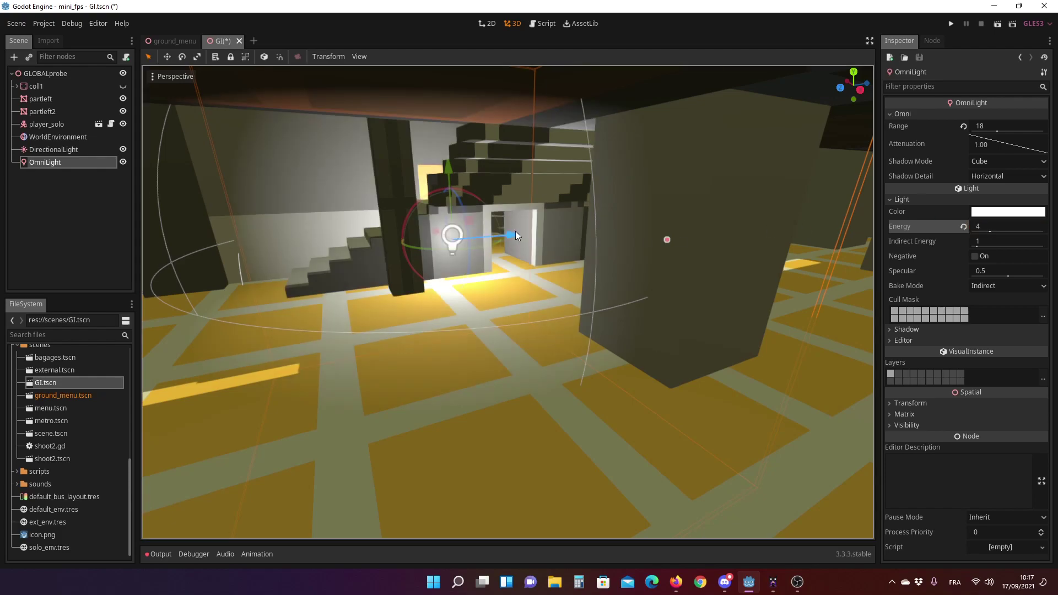
scroll(517, 233, "up", 2)
left_click(1008, 211)
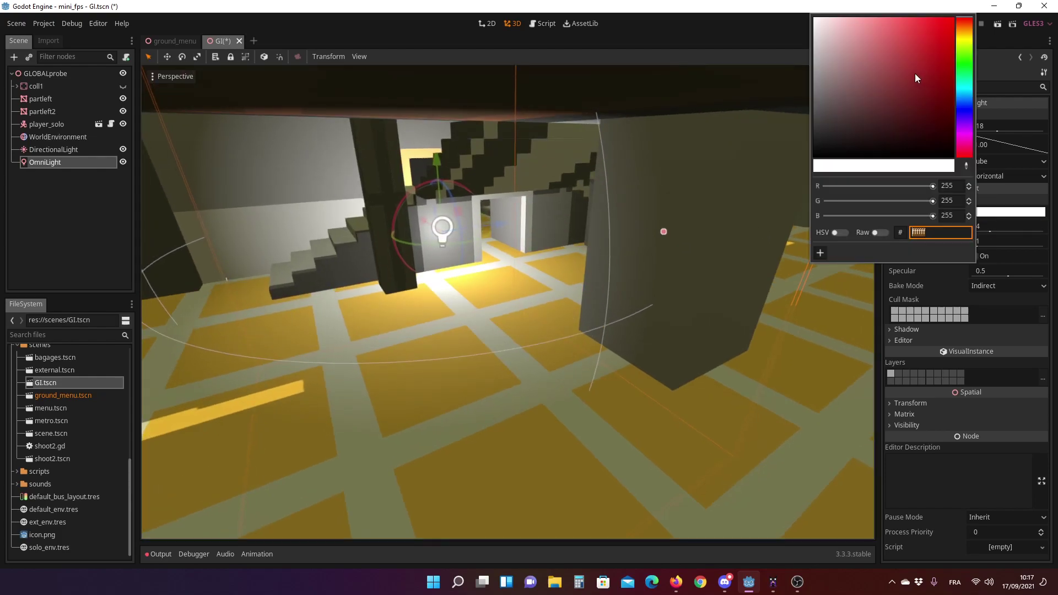
left_click_drag(914, 73, 967, 7)
left_click(724, 38)
Set the OmniLight's attenuation to 2.00 and enable its shadows.
left_click_drag(1019, 145, 1055, 99)
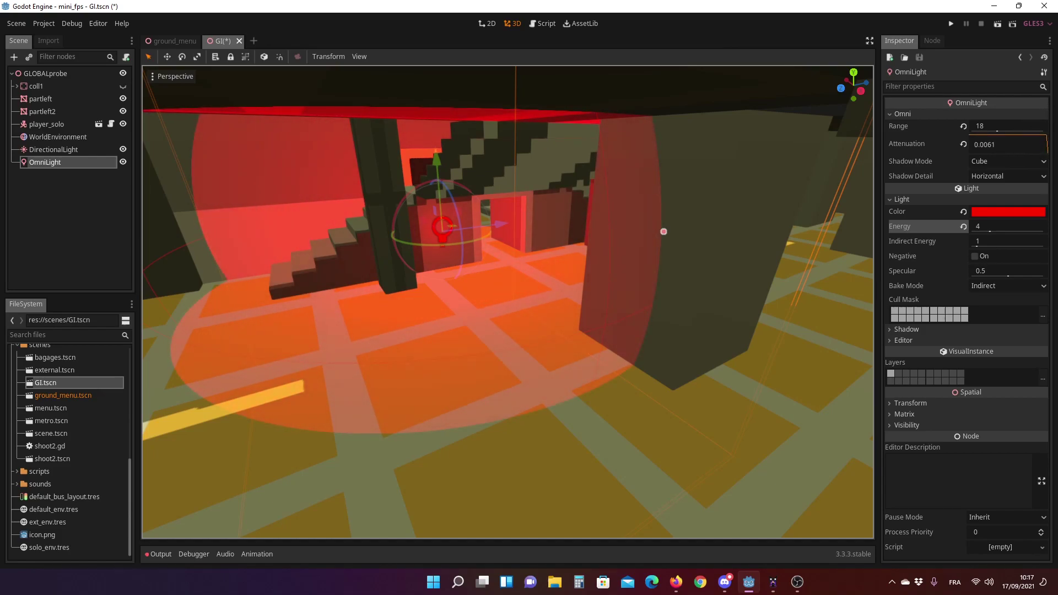
left_click_drag(1009, 144, 998, 135)
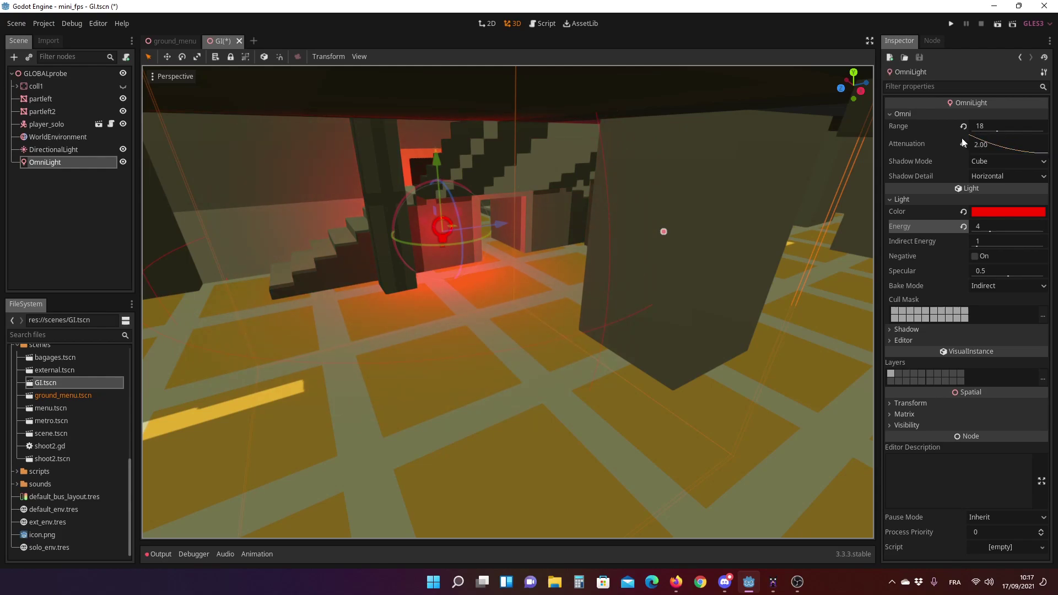
left_click(896, 330)
left_click(971, 342)
scroll(429, 260, "up", 2)
scroll(450, 264, "up", 3)
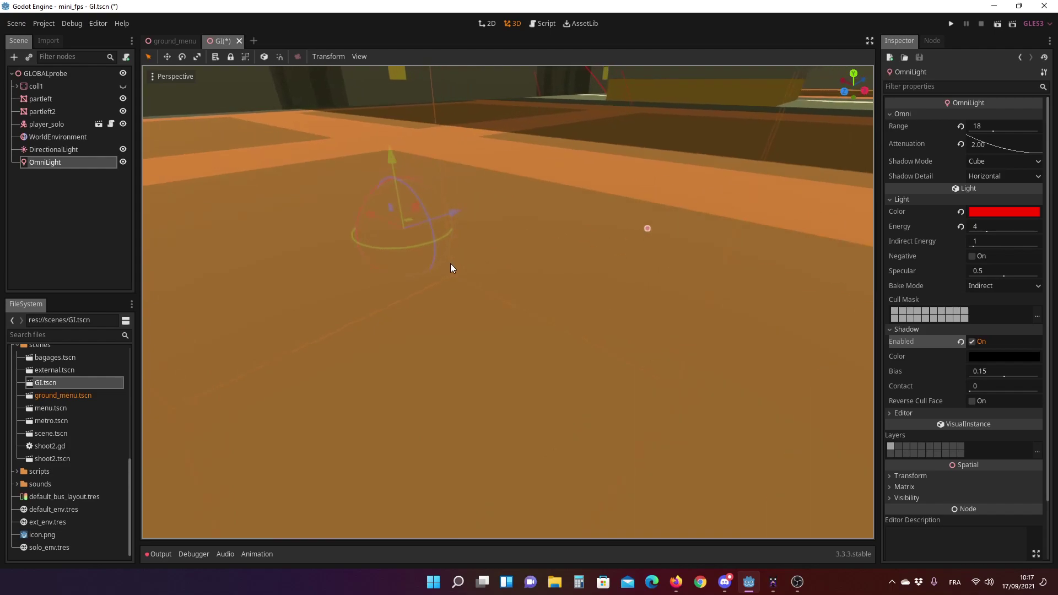
scroll(436, 258, "down", 3)
scroll(424, 242, "up", 3)
scroll(462, 246, "down", 3)
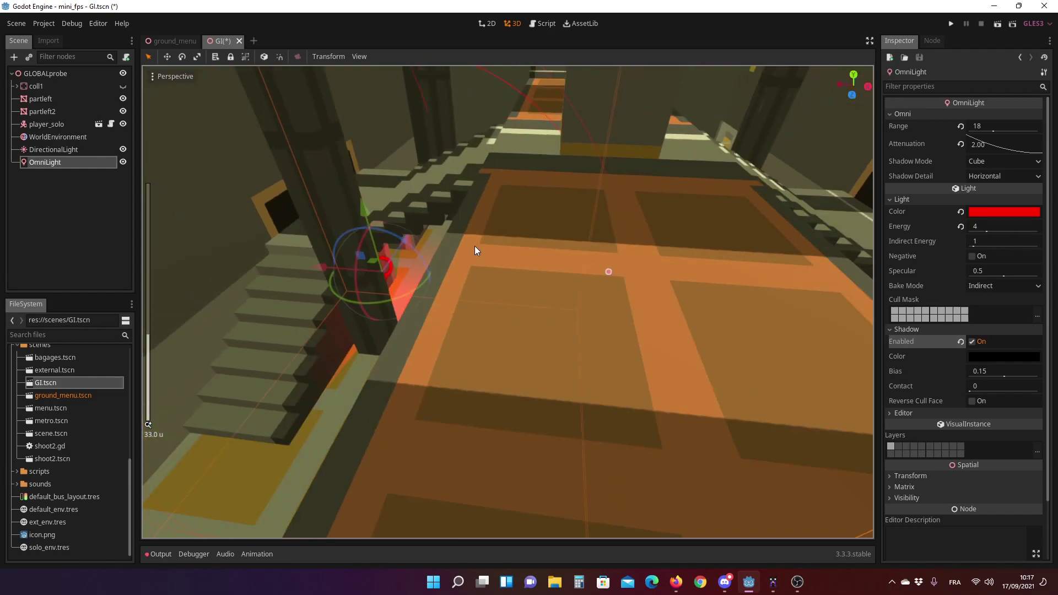
scroll(518, 243, "down", 3)
scroll(506, 224, "down", 2)
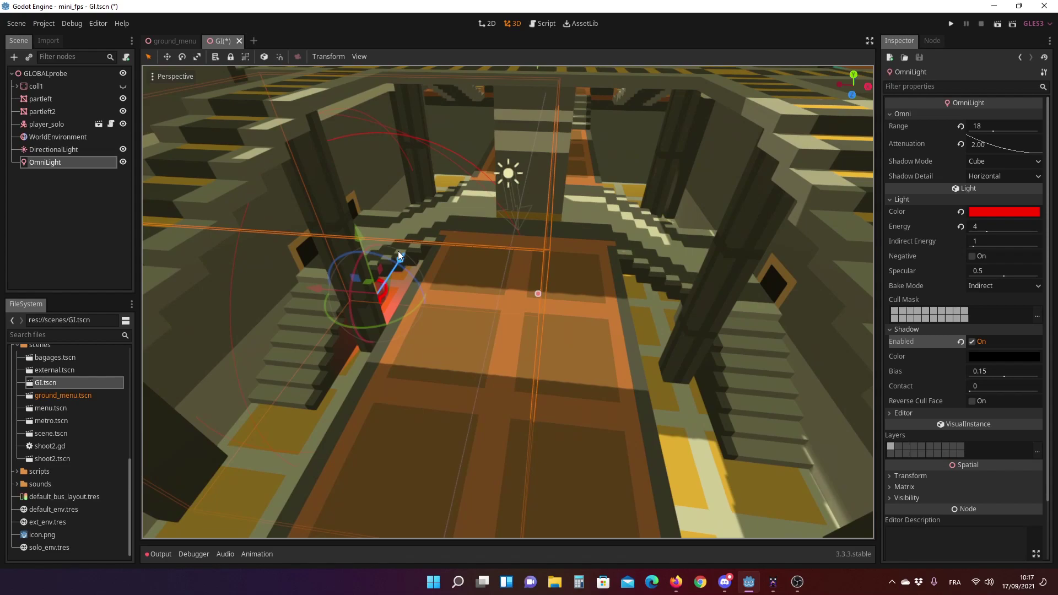
scroll(436, 246, "down", 2)
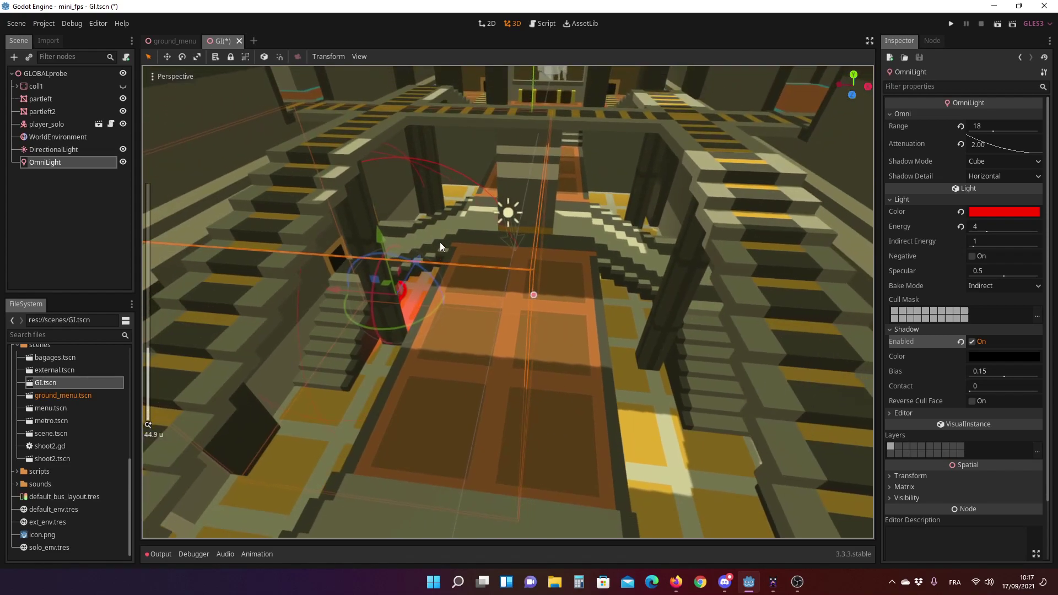
scroll(447, 241, "down", 1)
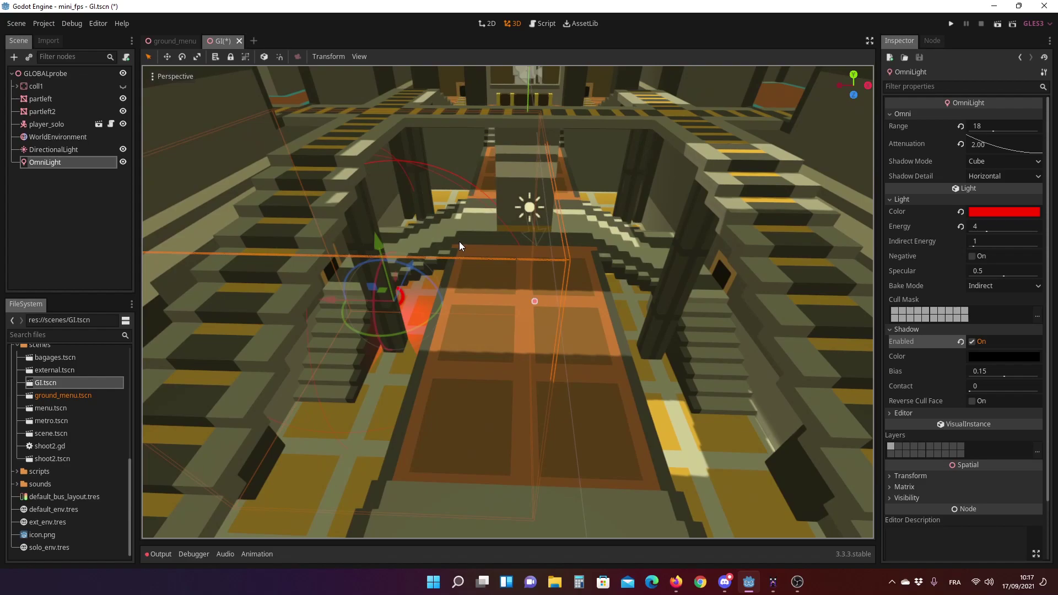
Frame and orbit around the OmniLight to inspect its red glow and shadows, then select GLOBALprobe.
key("f")
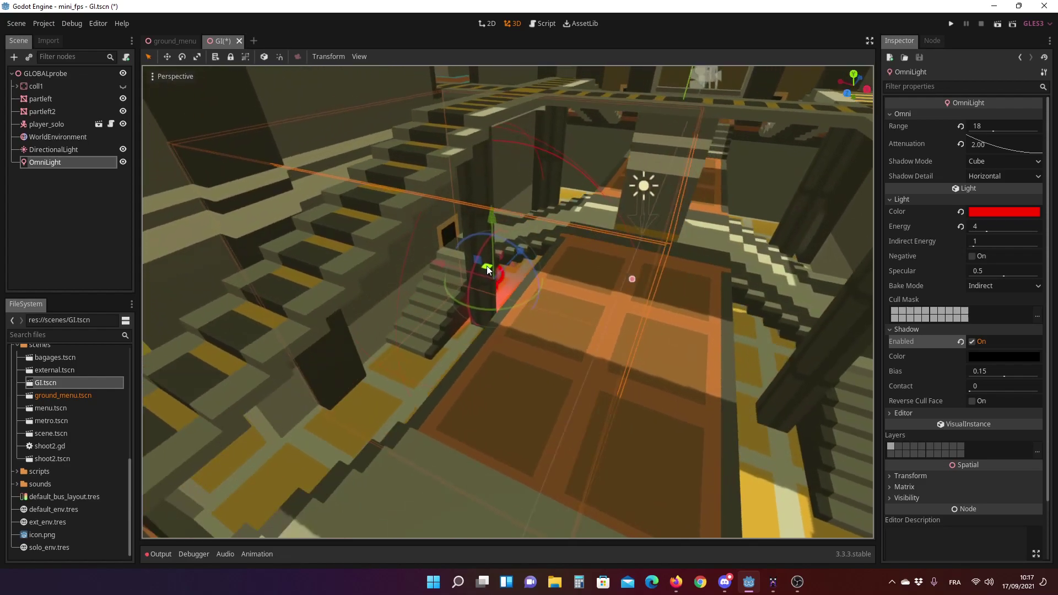
middle_click_drag(455, 290, 438, 199)
scroll(495, 271, "up", 2)
middle_click_drag(495, 270, 502, 285)
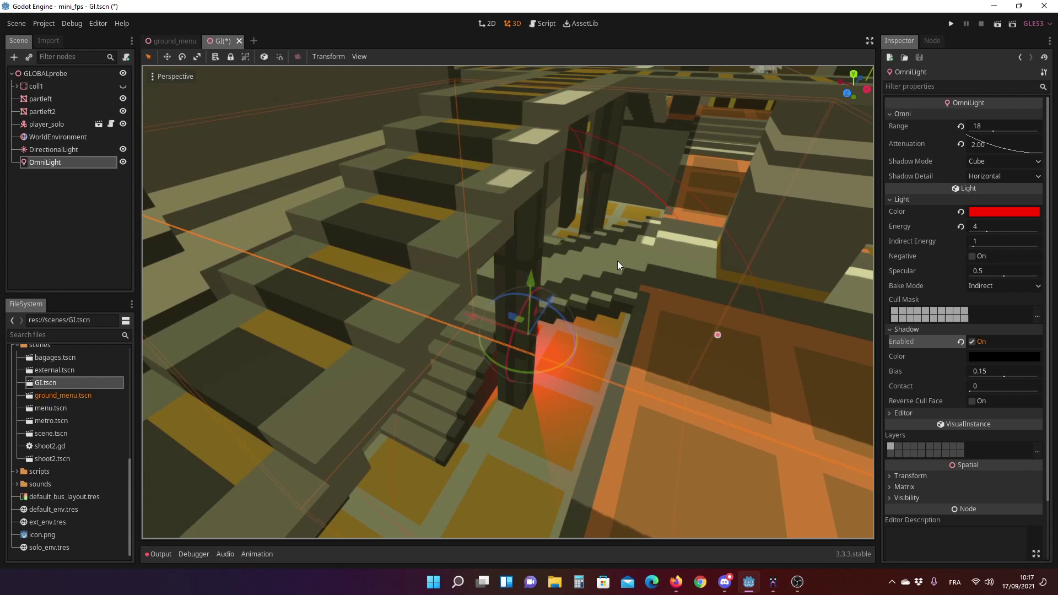
middle_click_drag(546, 266, 470, 194)
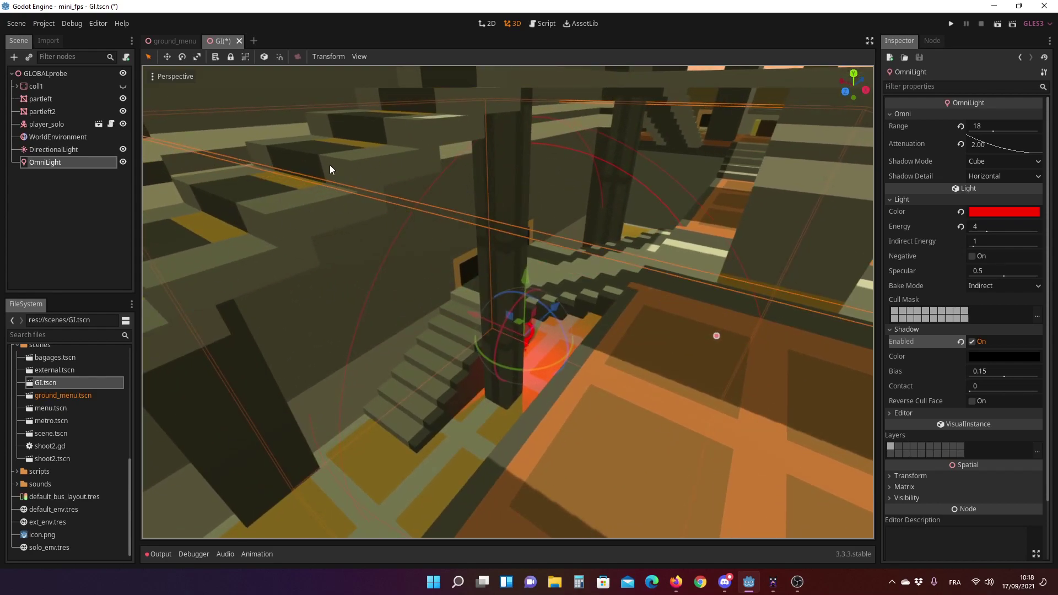
mouse_move(330, 165)
middle_mouse_down()
mouse_move(655, 208)
mouse_move(549, 200)
mouse_move(621, 204)
middle_mouse_up()
scroll(623, 203, "down", 3)
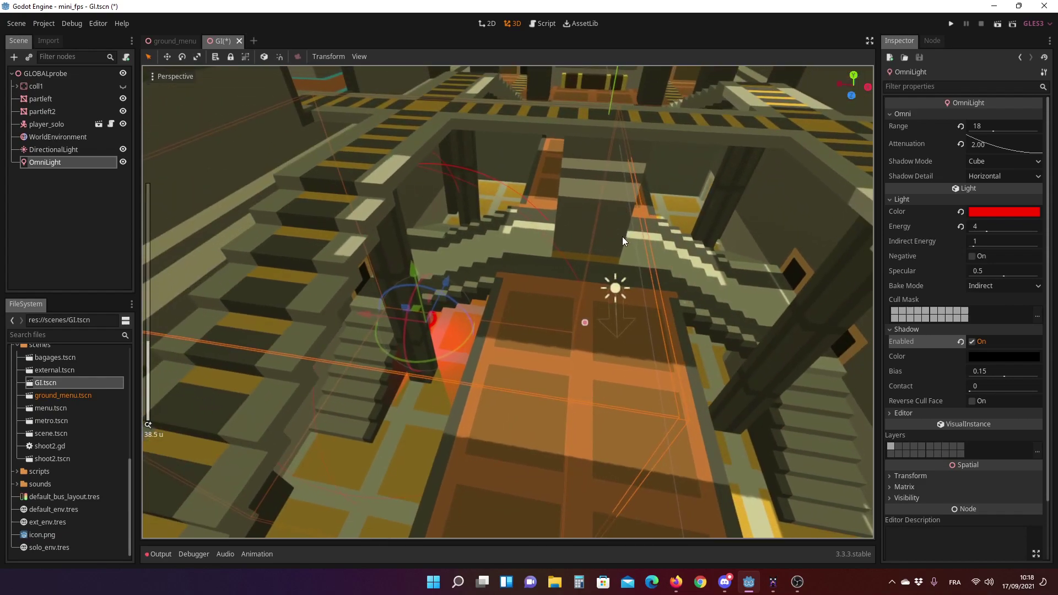
middle_click_drag(587, 276, 591, 263)
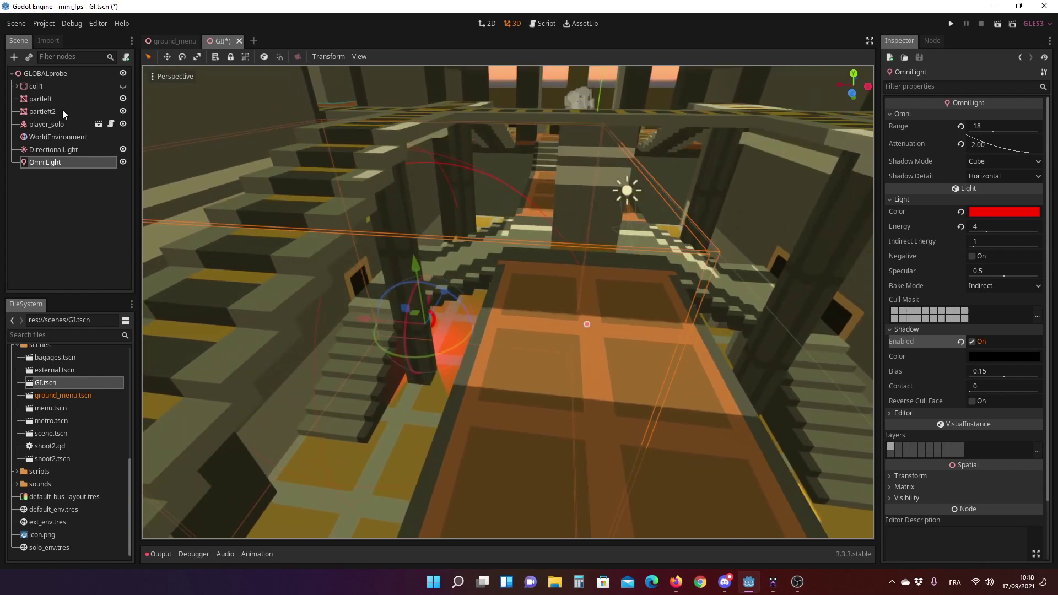
left_click(45, 76)
Add a GIProbe node under GLOBALprobe by searching 'gip' in the Create New Node dialog.
left_click(15, 59)
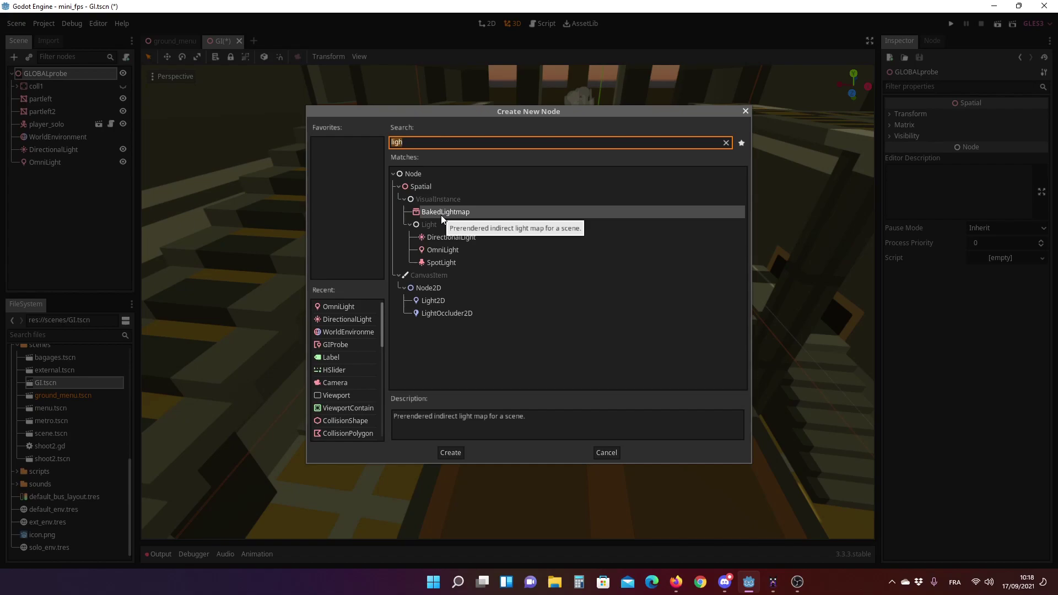
key("BackSpace")
key("BackSpace")
key("BackSpace")
type("gip")
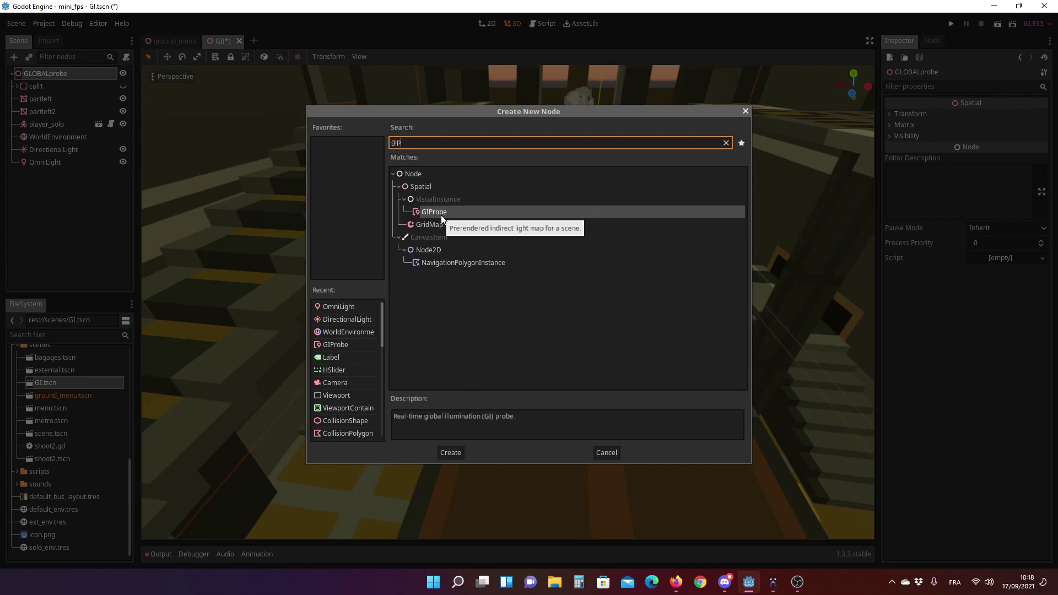
key("Return")
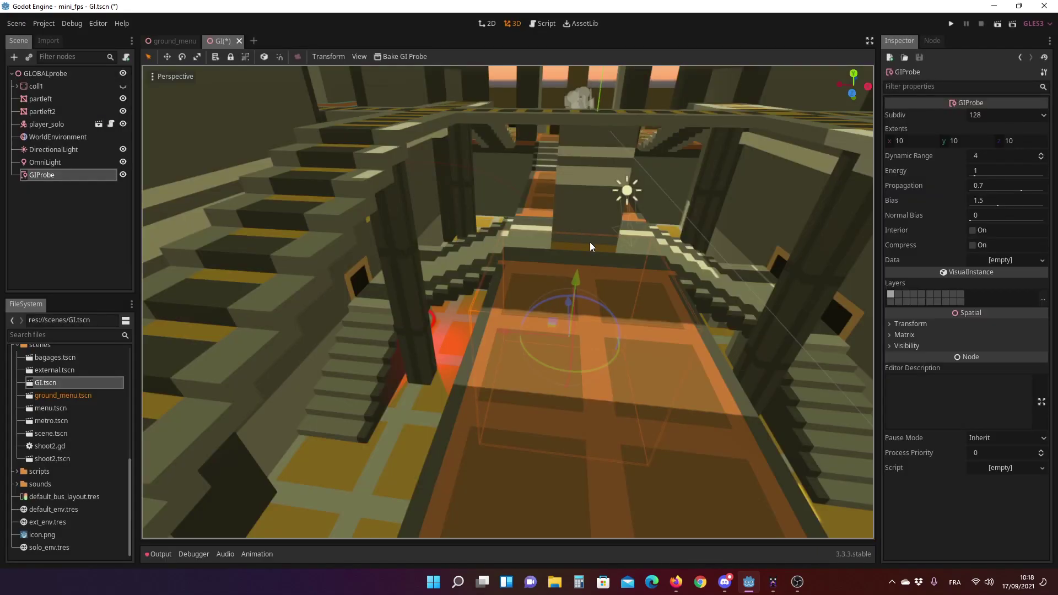
middle_click_drag(570, 275, 549, 281)
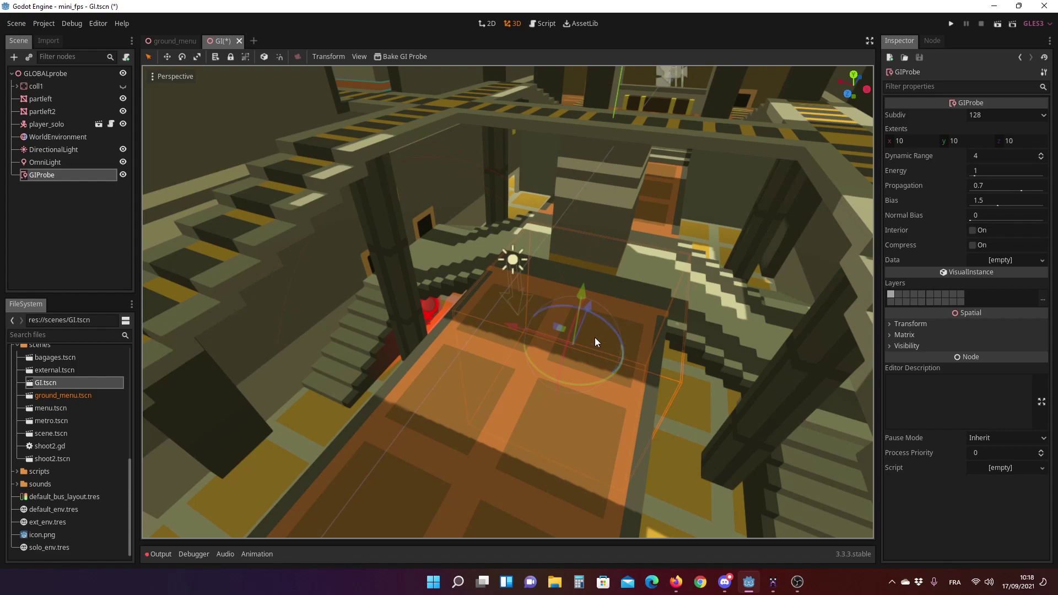
middle_click_drag(594, 338, 561, 311)
left_click_drag(608, 327, 530, 381)
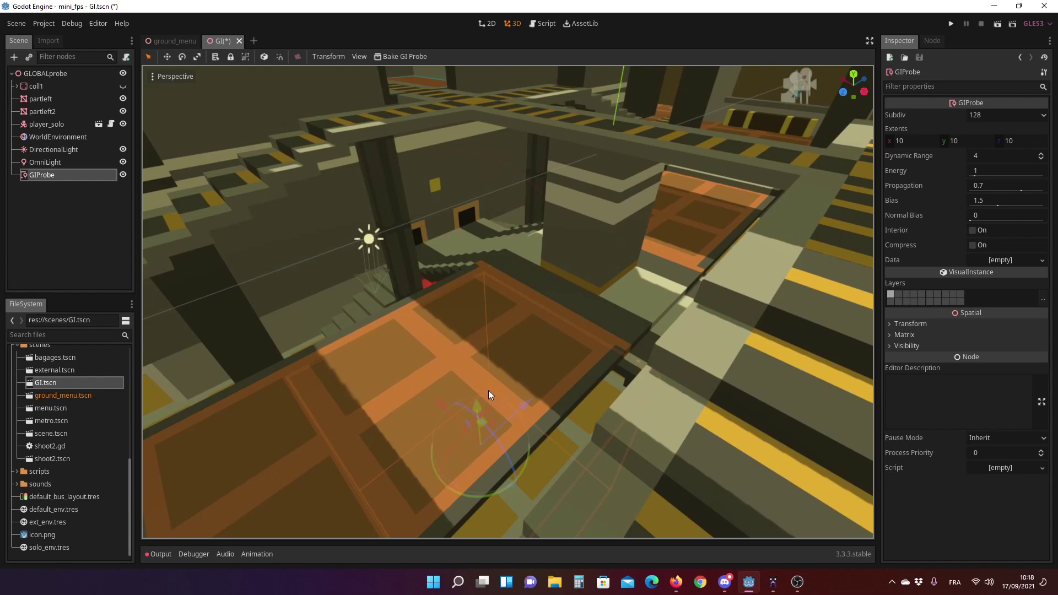
key("ctrl+z")
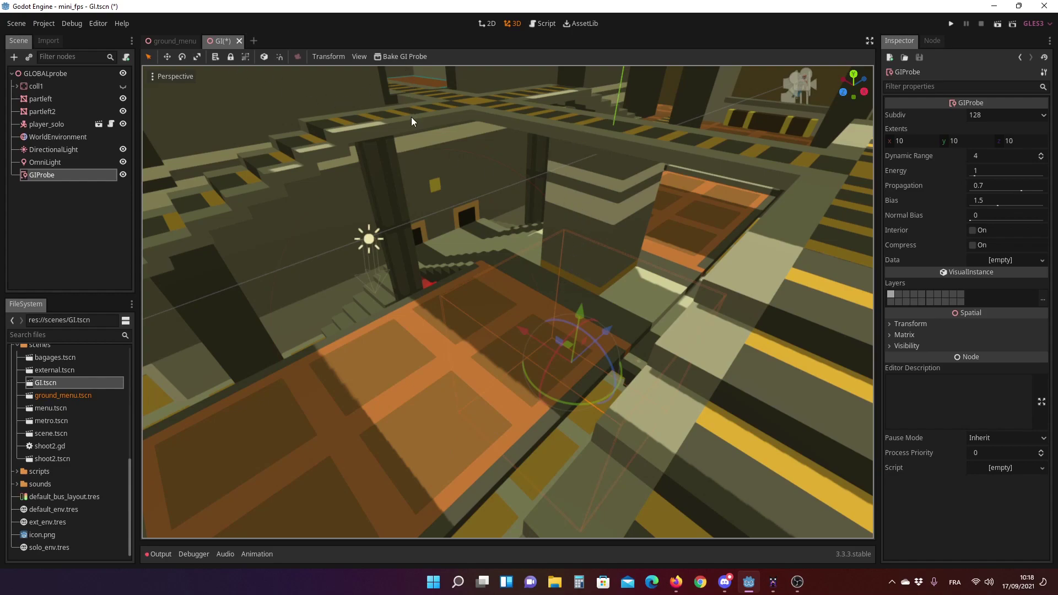
middle_click_drag(401, 227, 384, 165)
Enable the GIProbe gizmo under View > Gizmos and zoom out to compare its box with the level.
left_click(359, 57)
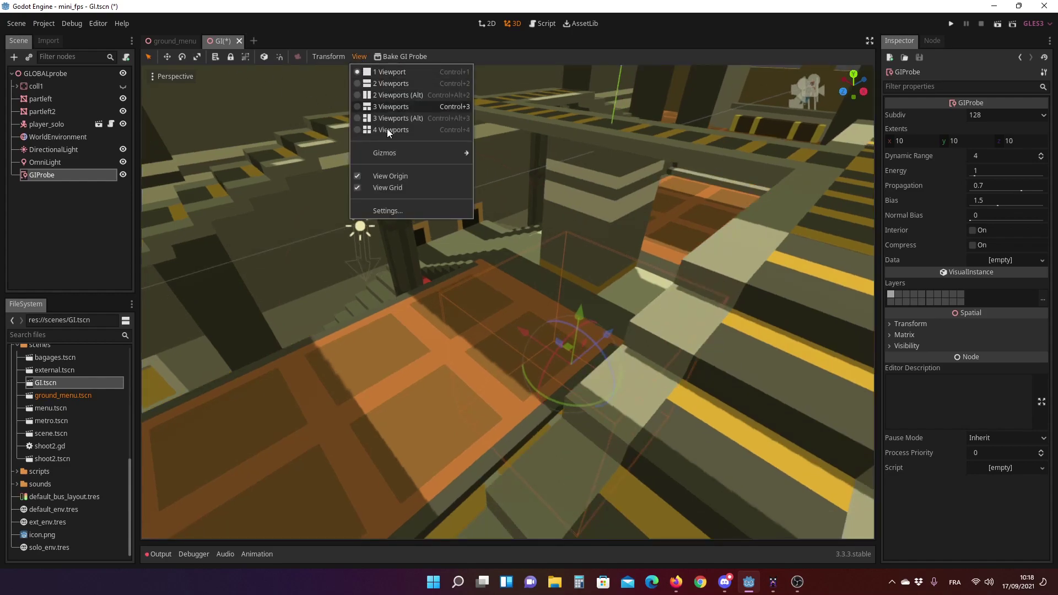
mouse_move(386, 152)
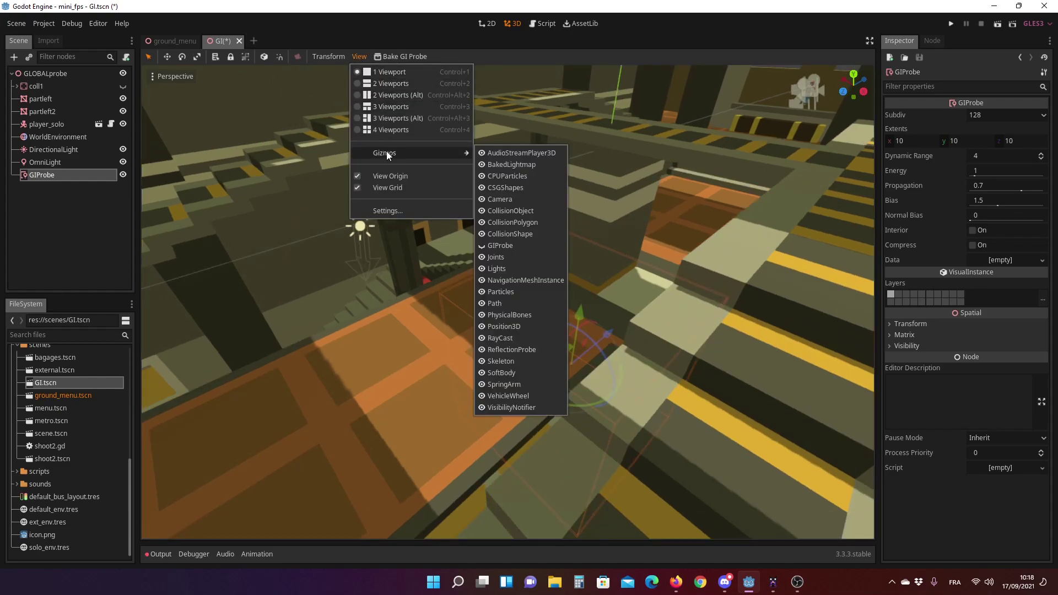
left_click(491, 247)
middle_click_drag(286, 253, 550, 259)
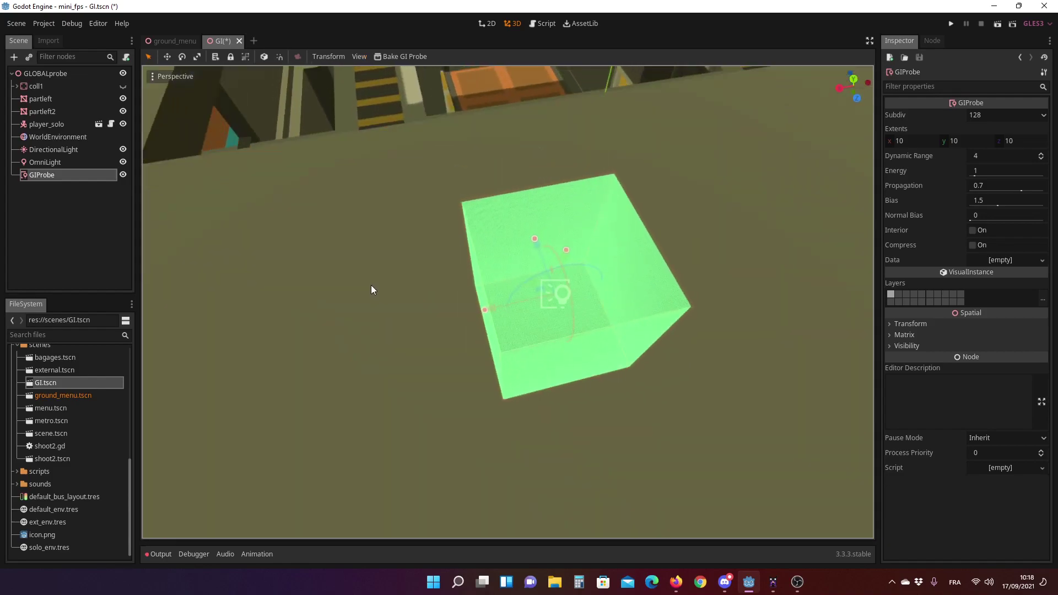
scroll(557, 255, "up", 5)
scroll(642, 242, "up", 3)
scroll(634, 250, "down", 8)
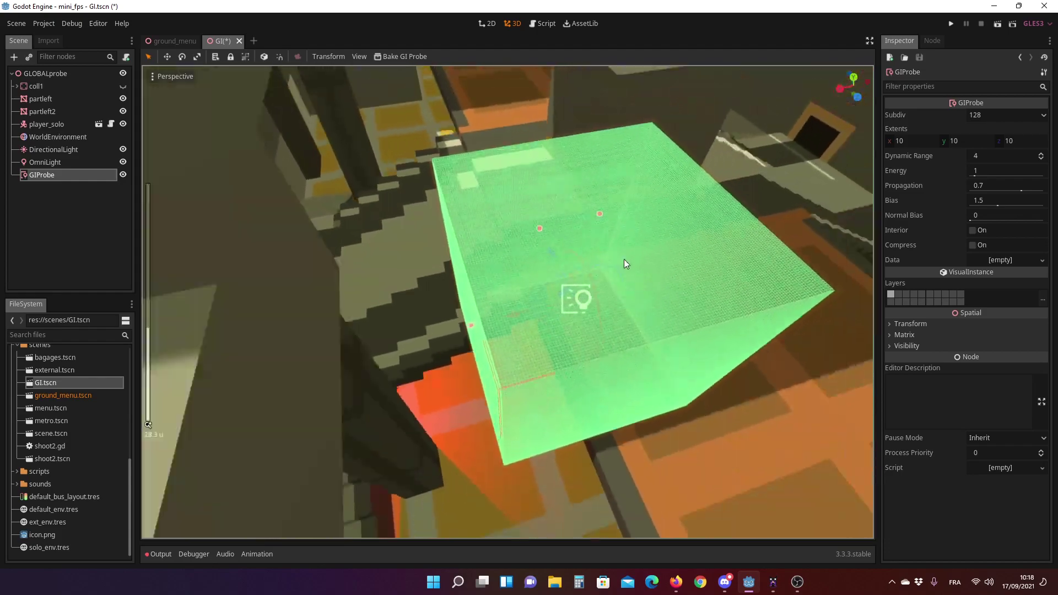
scroll(603, 270, "down", 10)
scroll(560, 277, "down", 5)
scroll(560, 277, "down", 5)
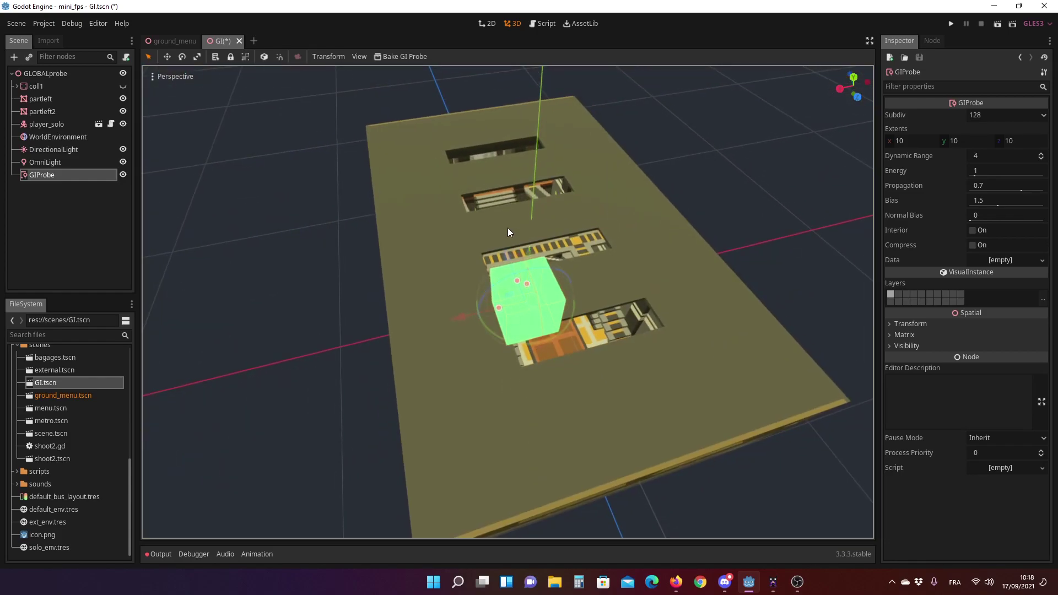
Stretch the GIProbe extents to about 42.532 × 21.5 × 65.741 in top and front views and raise it along Y.
key("KP_7")
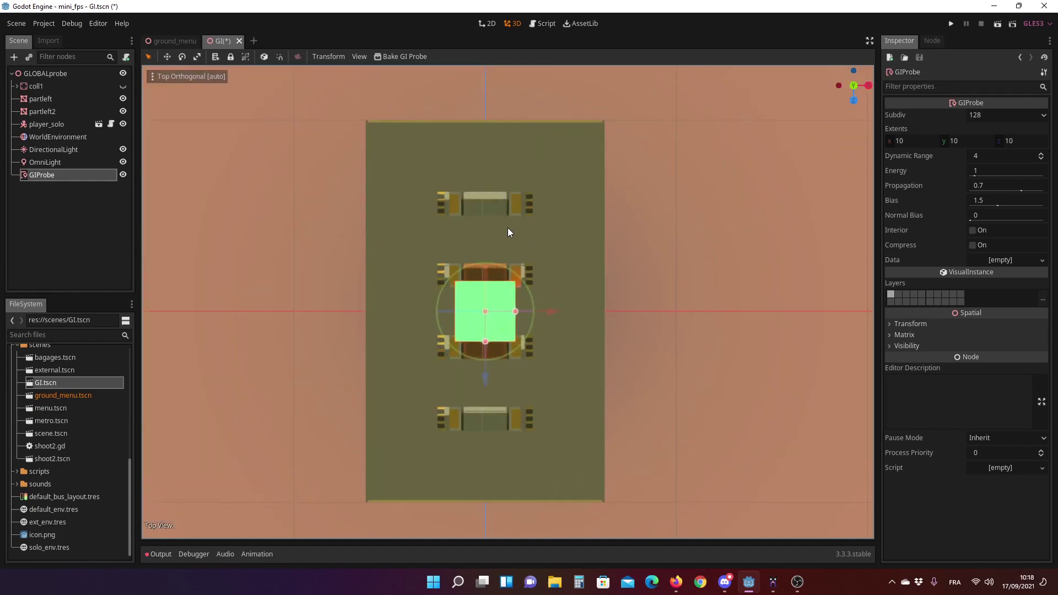
left_click_drag(486, 342, 492, 507)
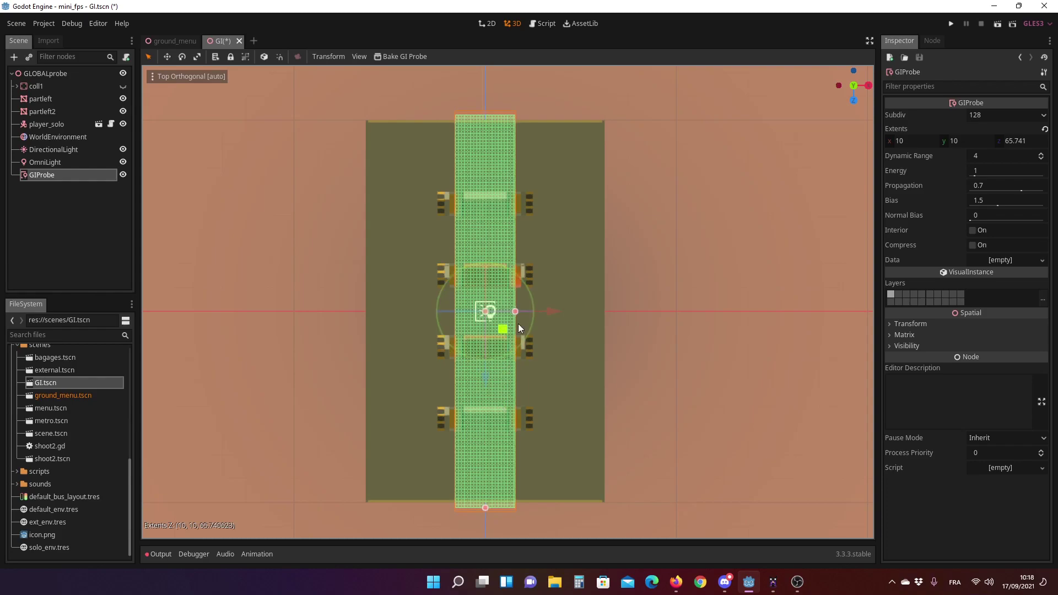
left_click_drag(516, 312, 611, 319)
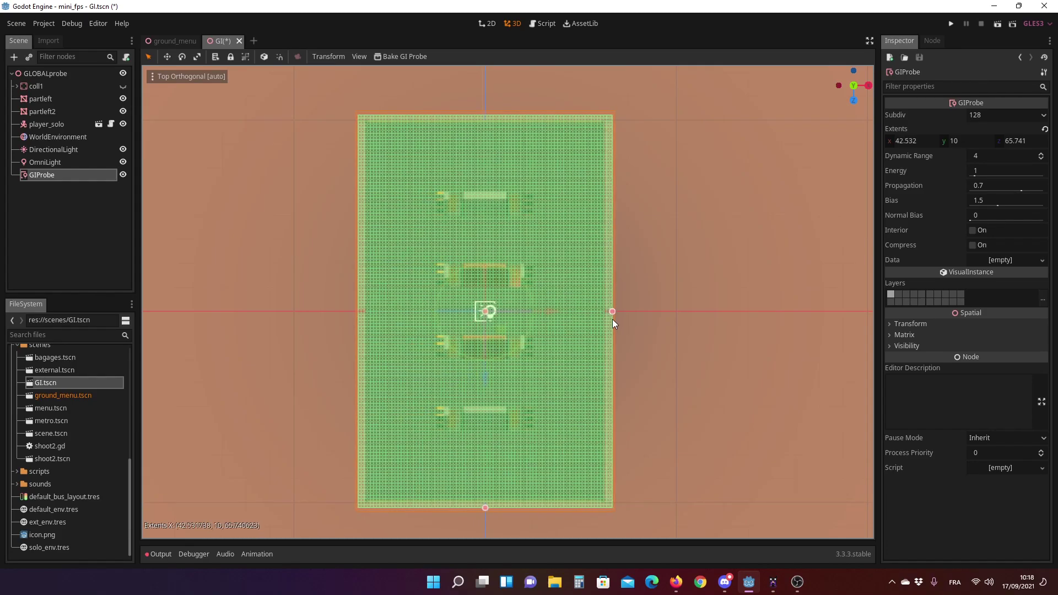
middle_click_drag(612, 319, 494, 323)
key("KP_1")
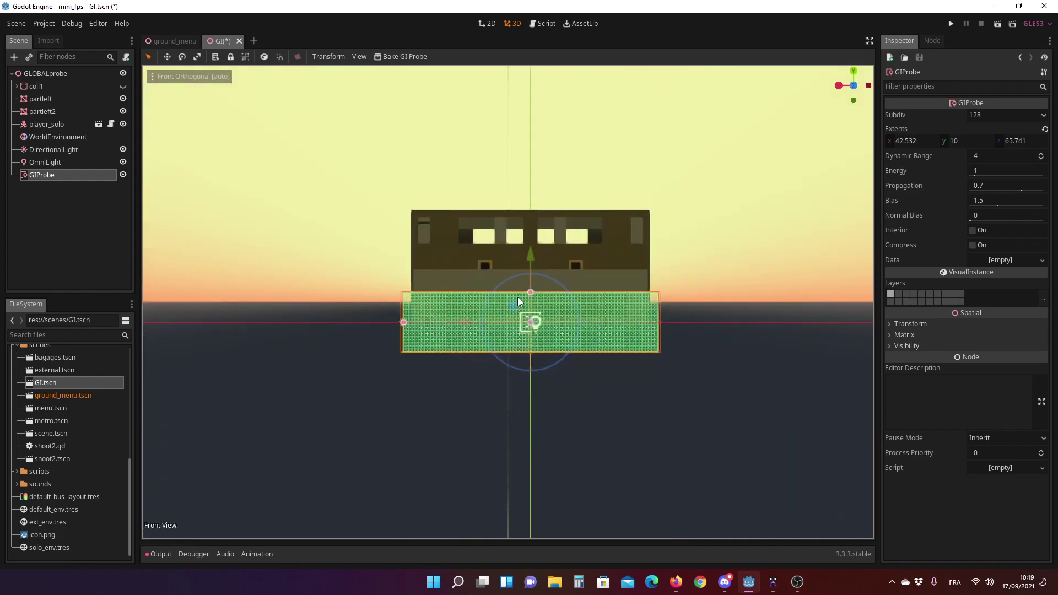
left_click_drag(532, 259, 531, 207)
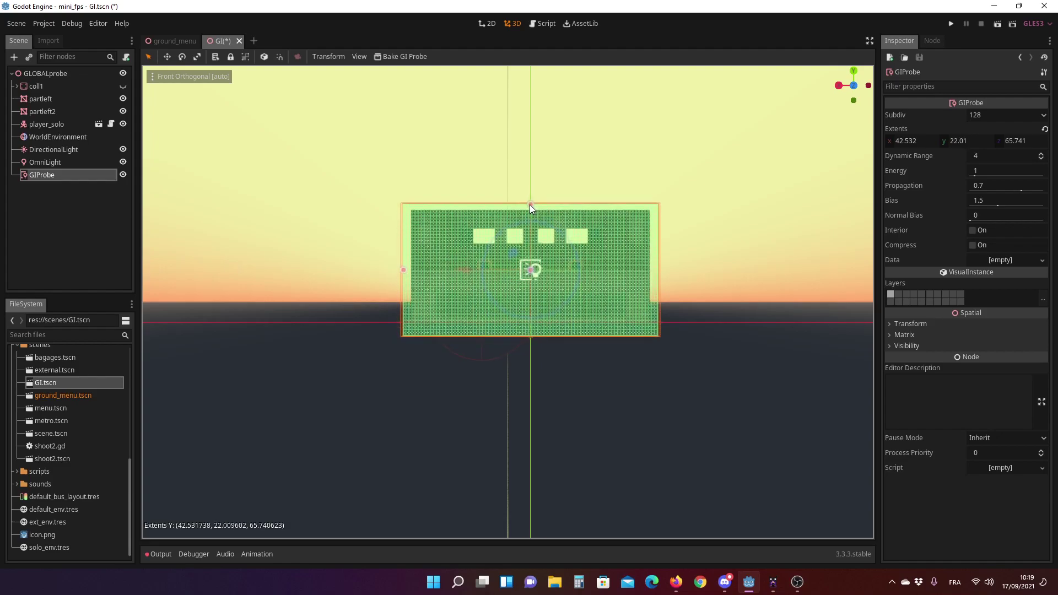
middle_click_drag(530, 206, 499, 314)
scroll(529, 265, "up", 5)
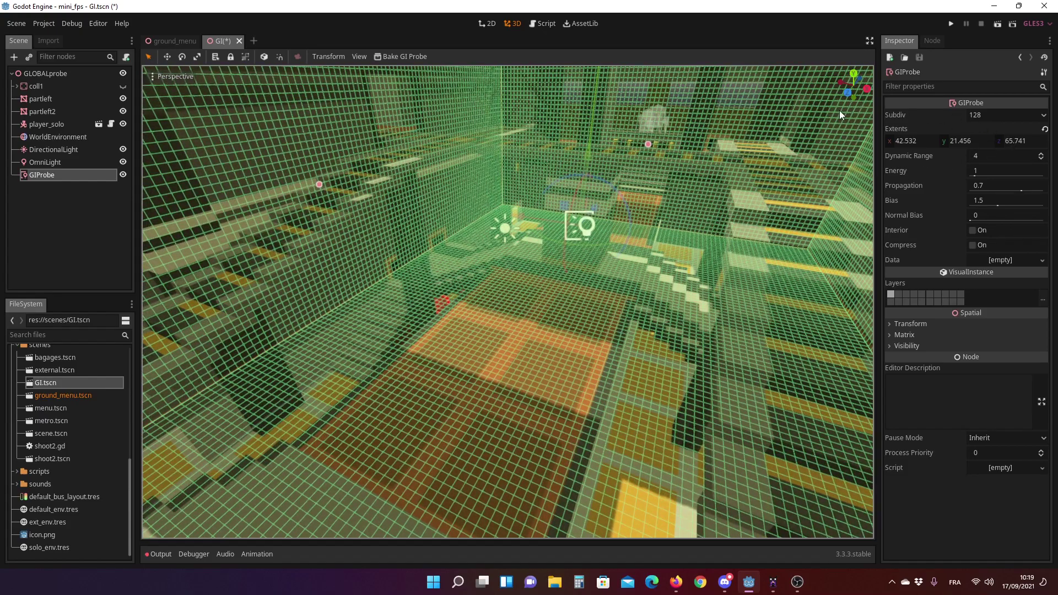
left_click(988, 118)
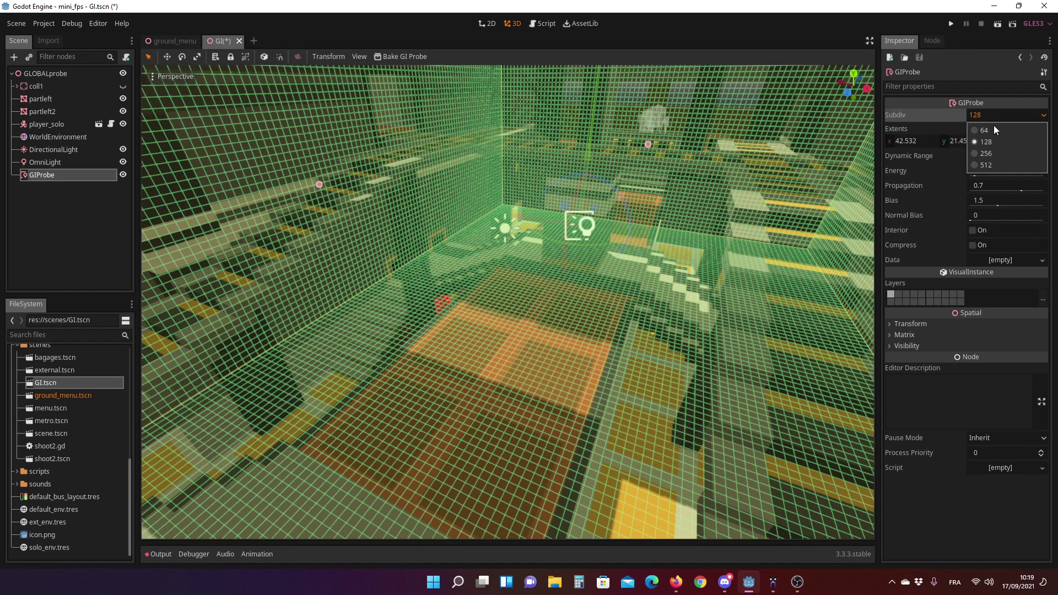
left_click(992, 127)
left_click(981, 114)
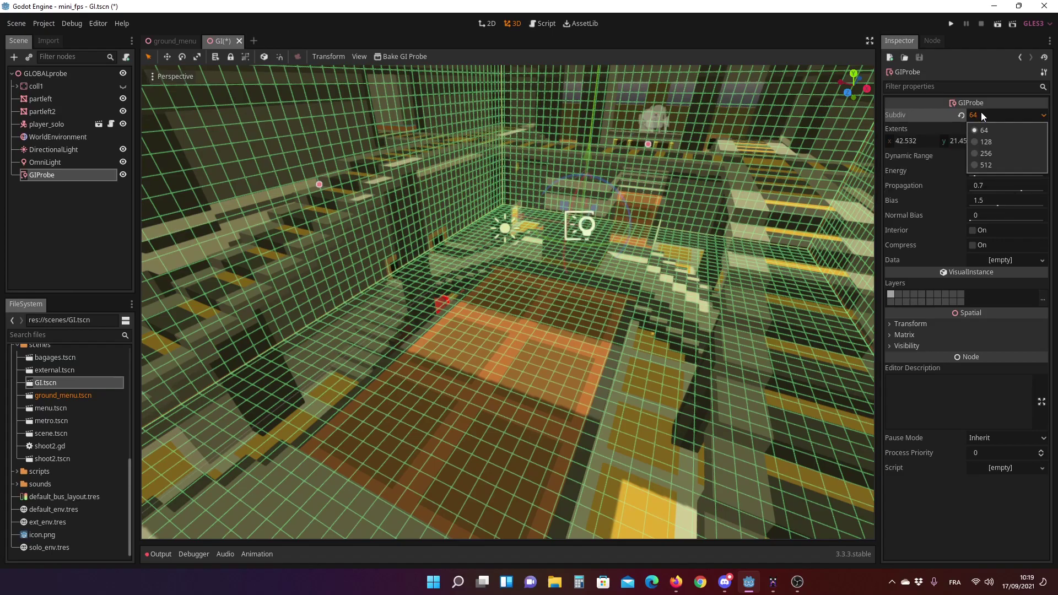
left_click(983, 164)
mouse_move(508, 301)
middle_mouse_down()
mouse_move(524, 221)
mouse_move(487, 238)
middle_mouse_up()
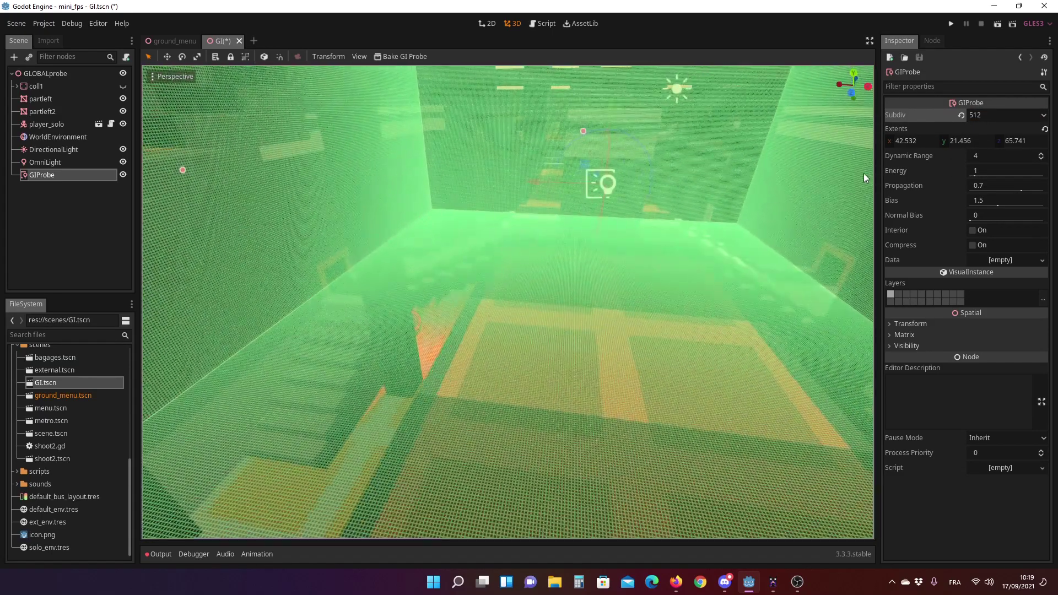
left_click(975, 115)
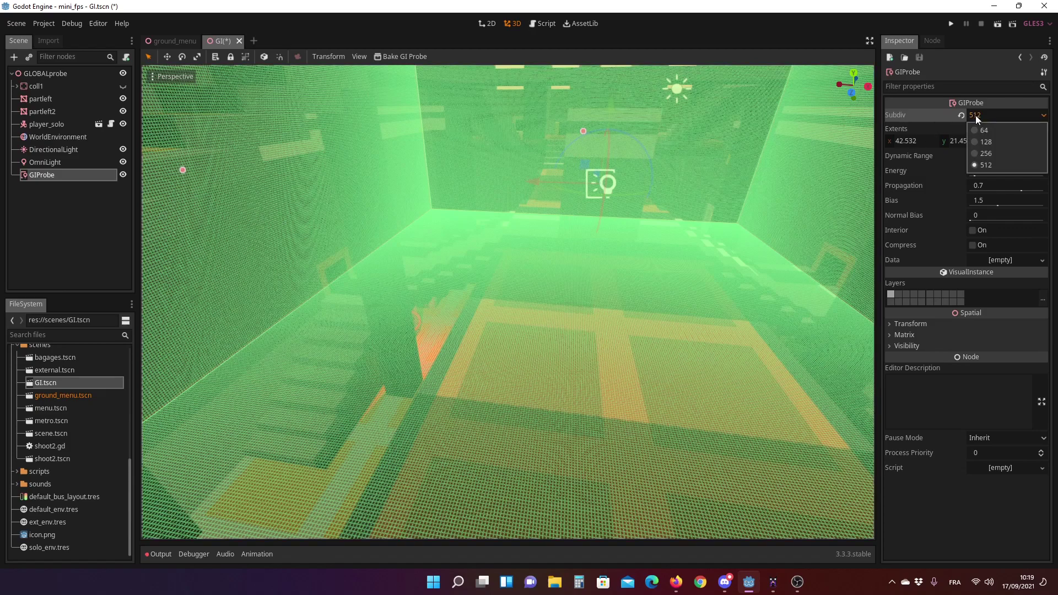
left_click(984, 142)
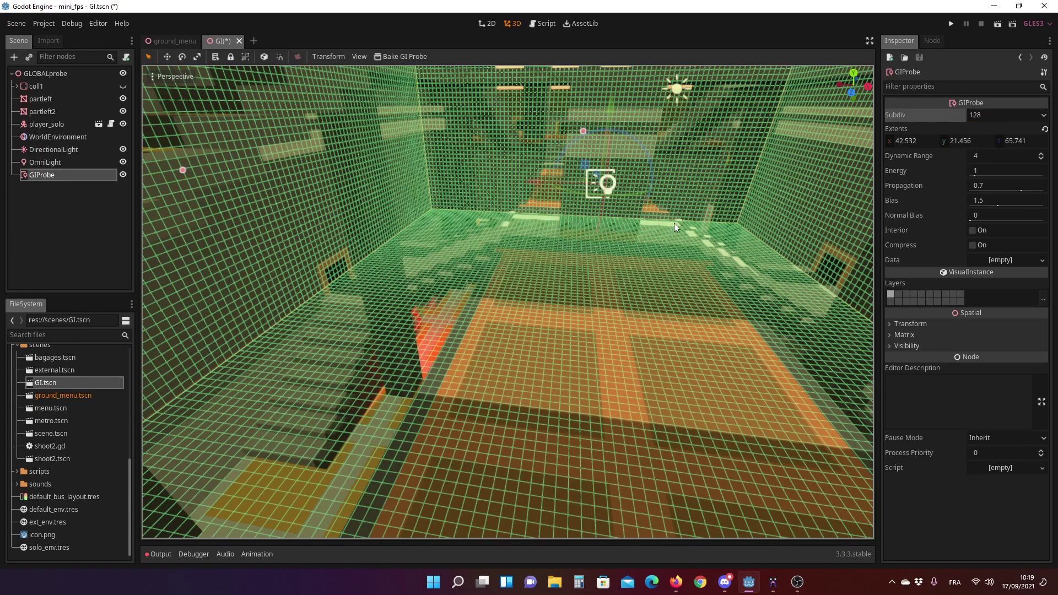
scroll(661, 225, "up", 5)
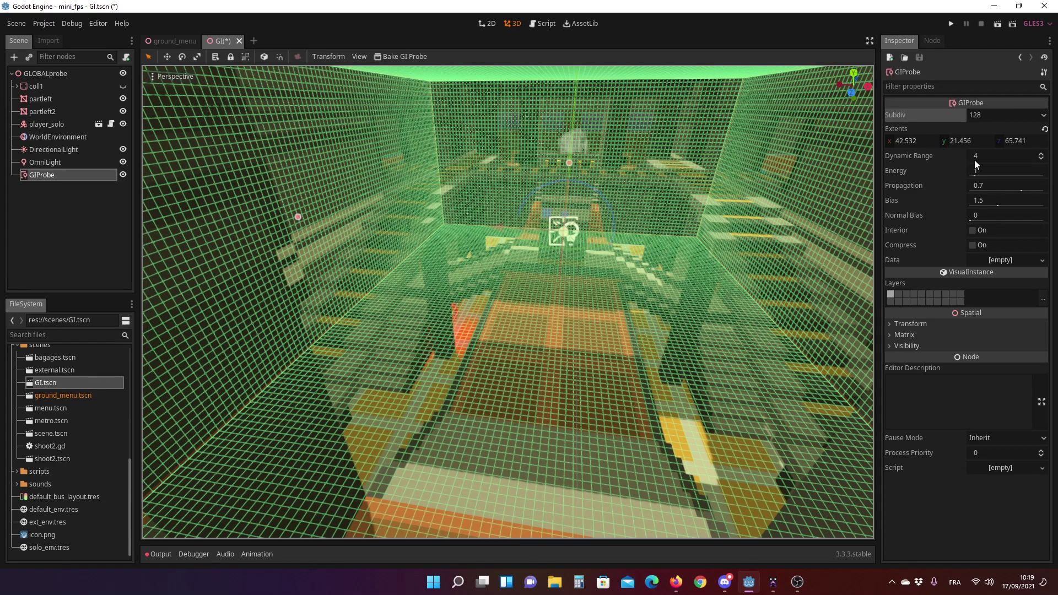
Assign a new GIProbeData resource to the GIProbe's empty Data field.
left_click(997, 259)
left_click(1003, 276)
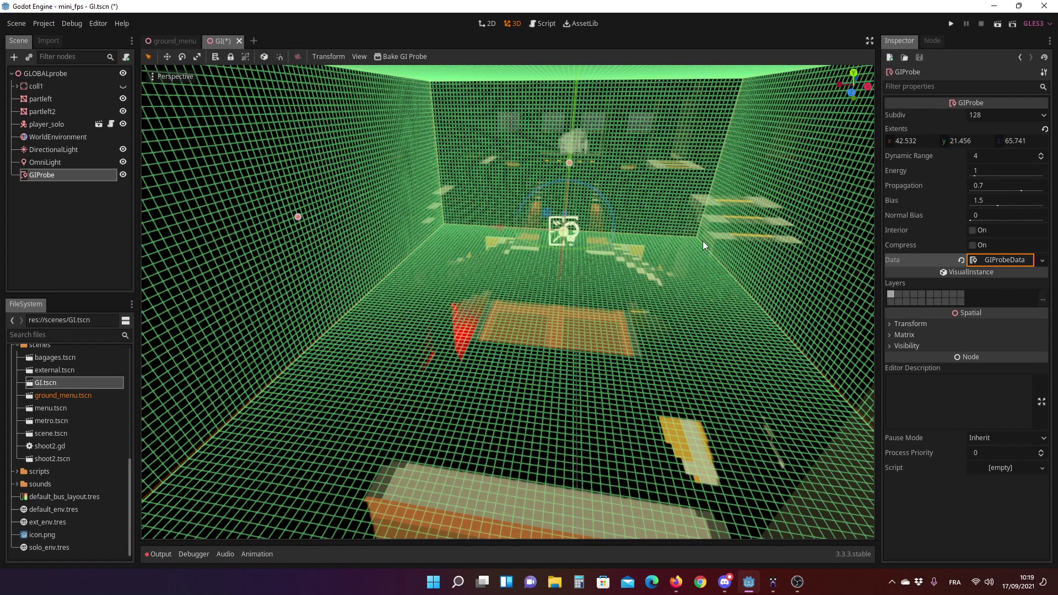
middle_click_drag(543, 211, 541, 221)
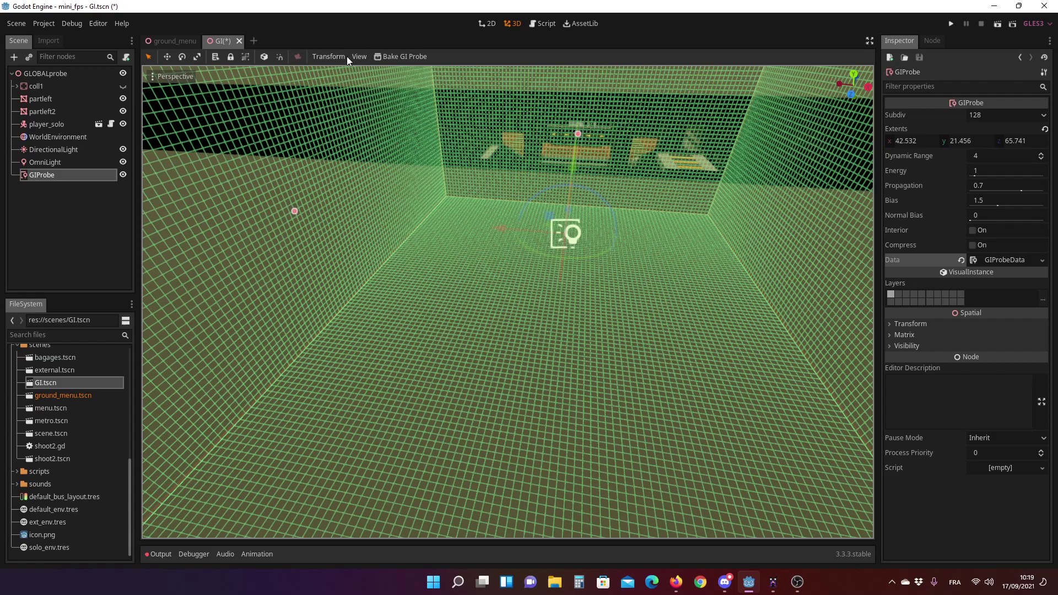
Hide the GIProbe gizmo grid and zoom out to see the whole level within the probe bounds.
left_click(360, 59)
mouse_move(390, 154)
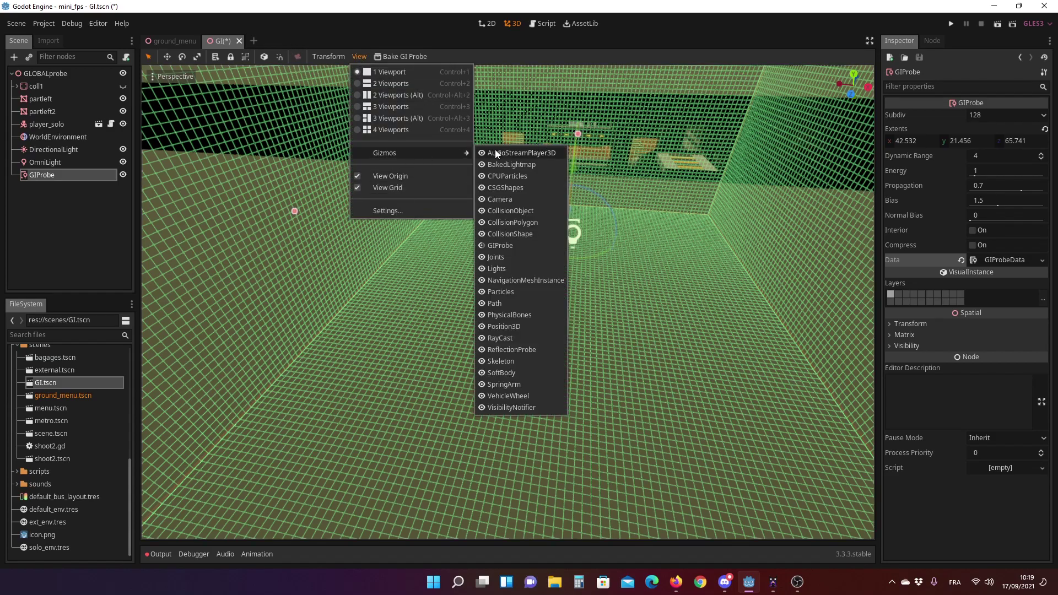
left_click(505, 248)
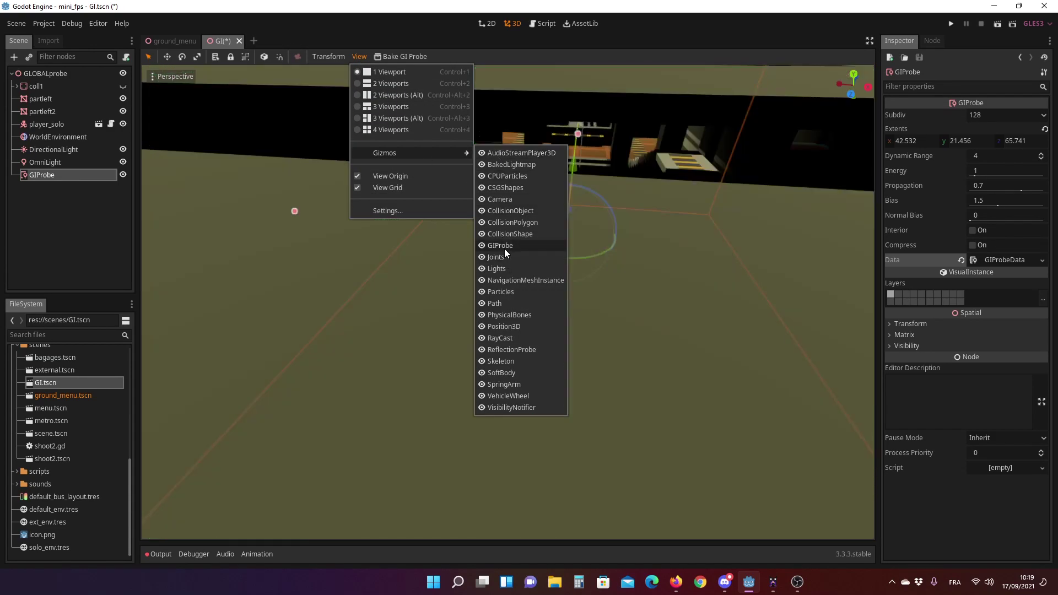
scroll(472, 199, "down", 10)
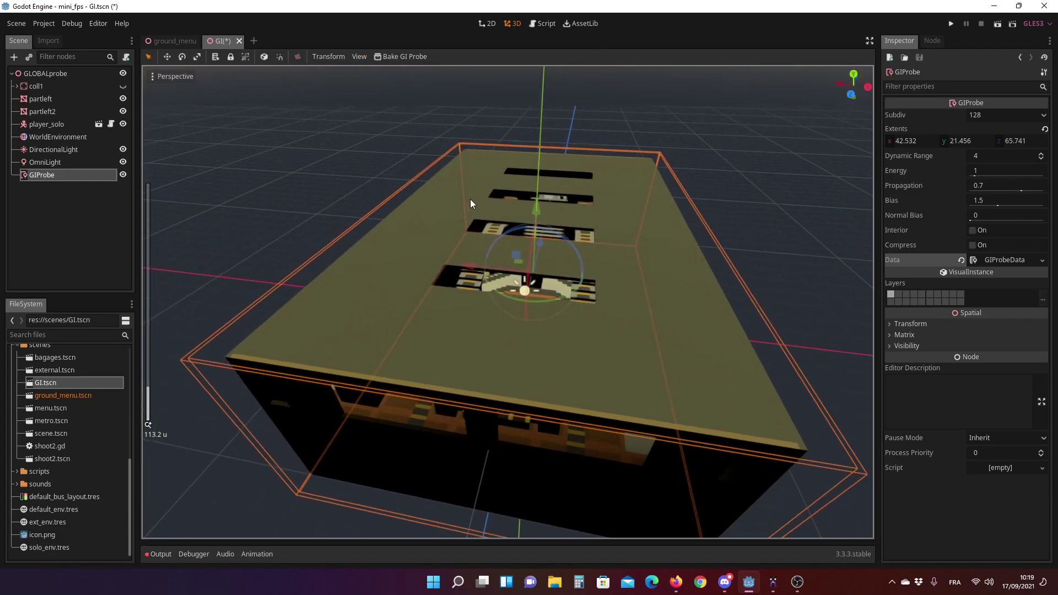
mouse_move(470, 199)
middle_mouse_down()
mouse_move(486, 179)
mouse_move(476, 236)
middle_mouse_up()
scroll(485, 188, "up", 12)
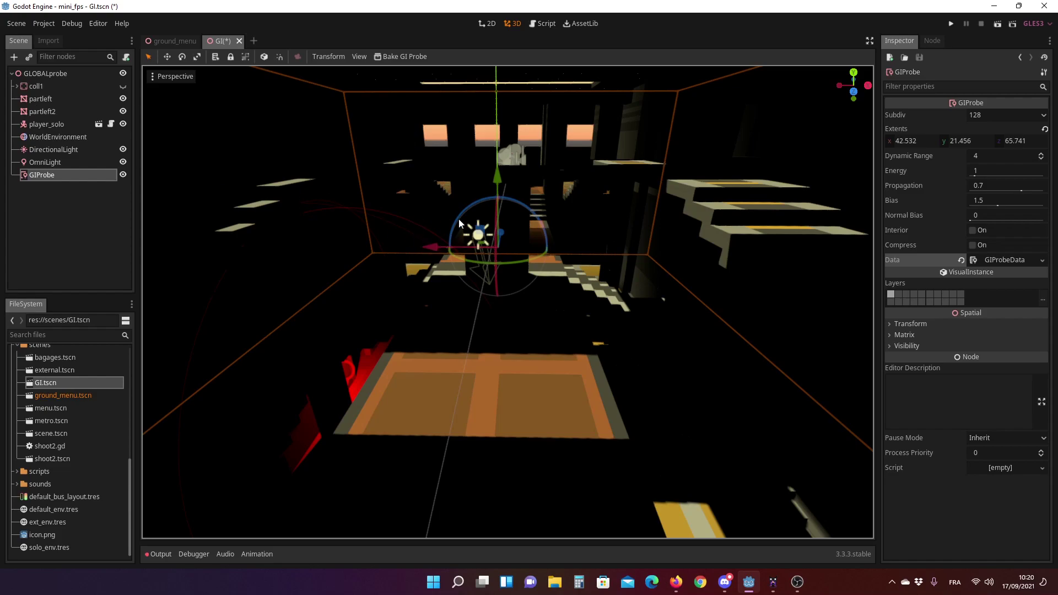
scroll(459, 219, "down", 10)
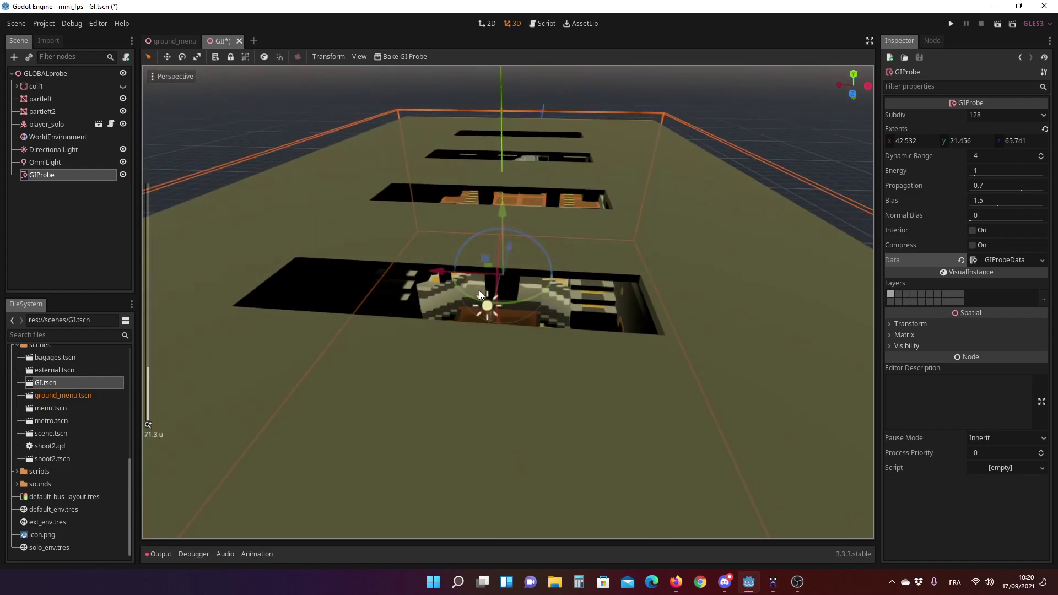
scroll(486, 283, "down", 5)
scroll(406, 249, "down", 3)
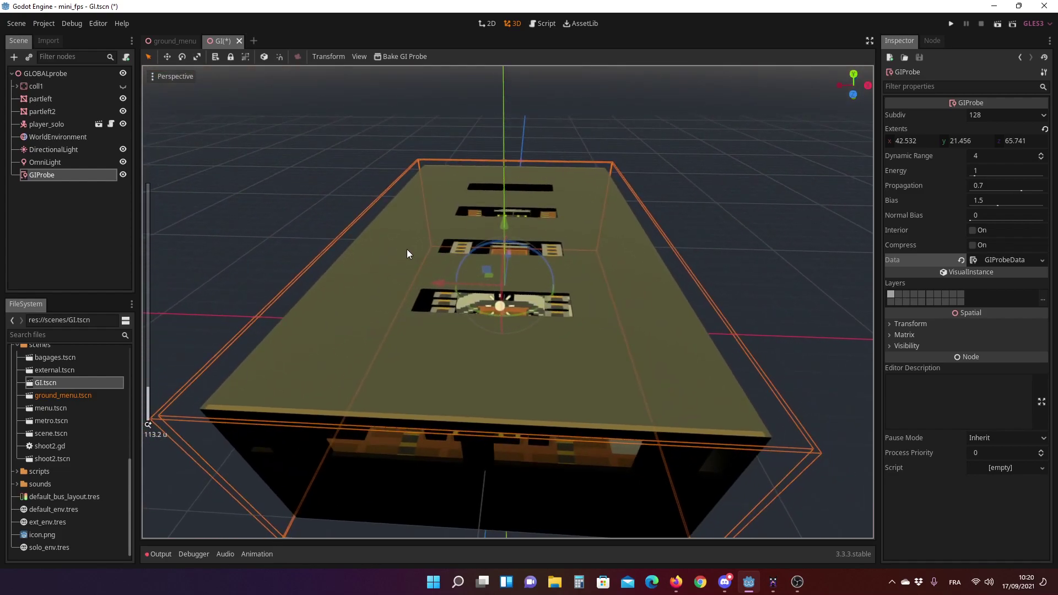
Turn on Use In Baked Light for the partleft2 mesh, then select the GIProbe.
left_click_drag(470, 305, 493, 310)
right_click(493, 310)
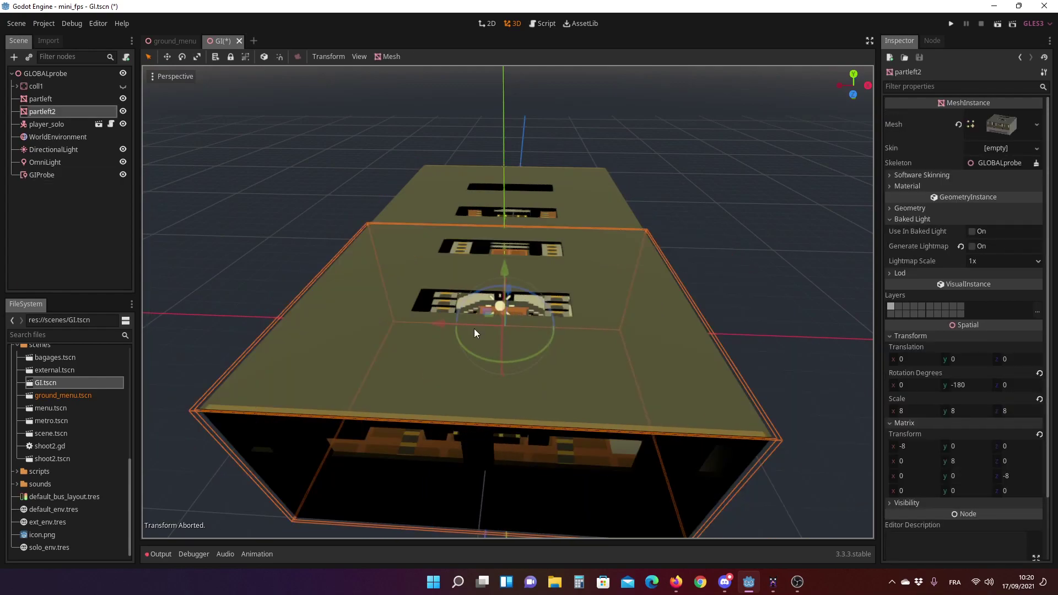
left_click(571, 187)
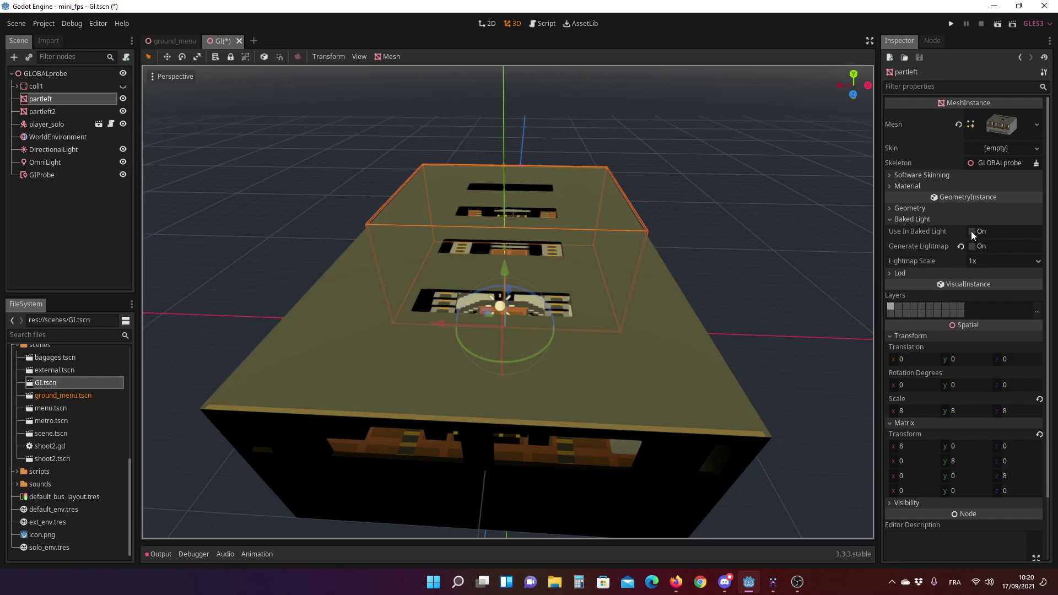
left_click(47, 117)
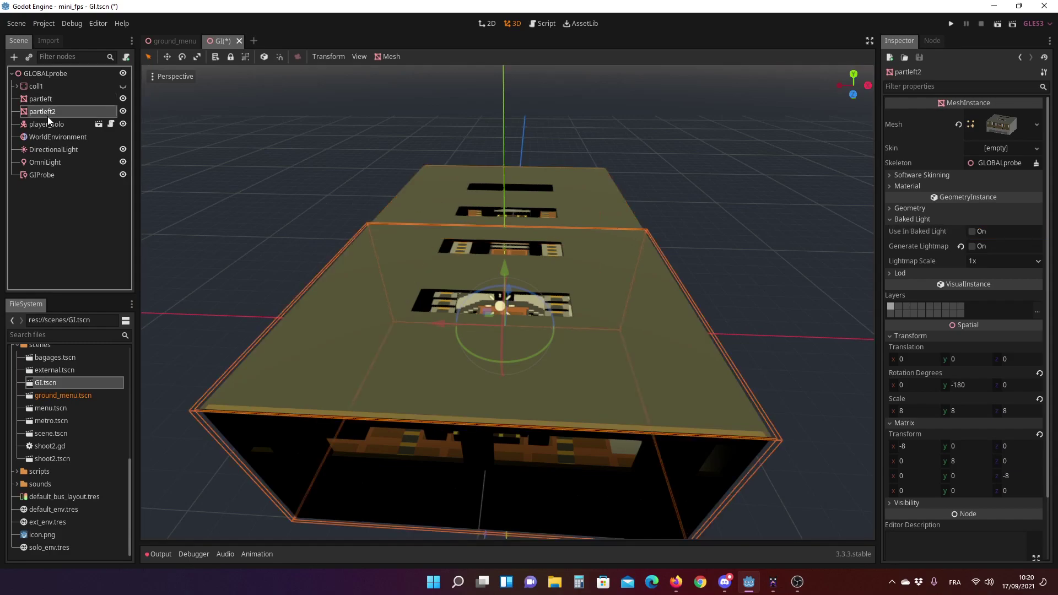
left_click(972, 232)
scroll(441, 270, "up", 4)
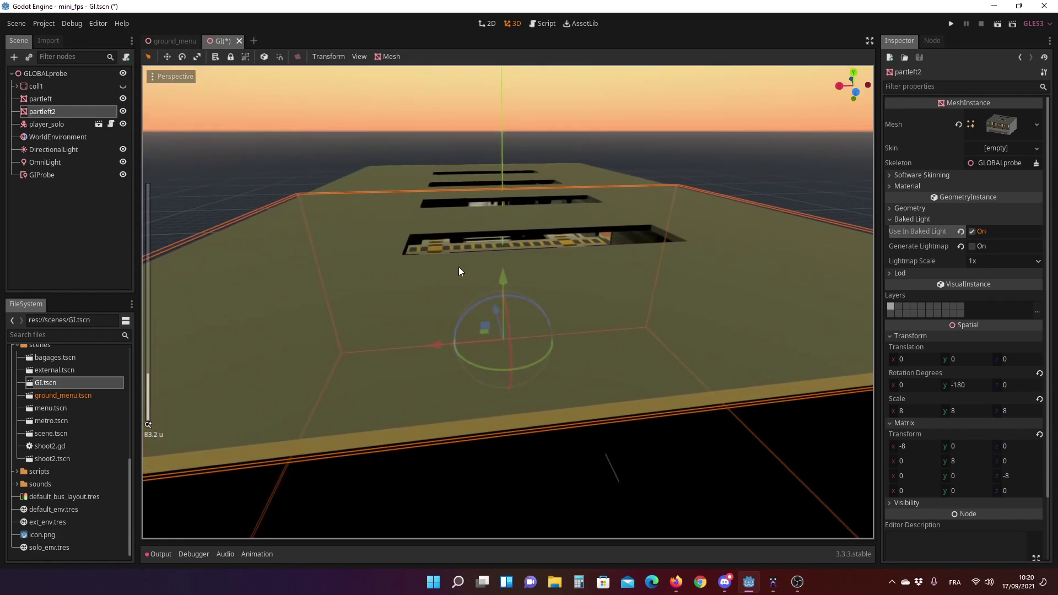
scroll(459, 267, "up", 10)
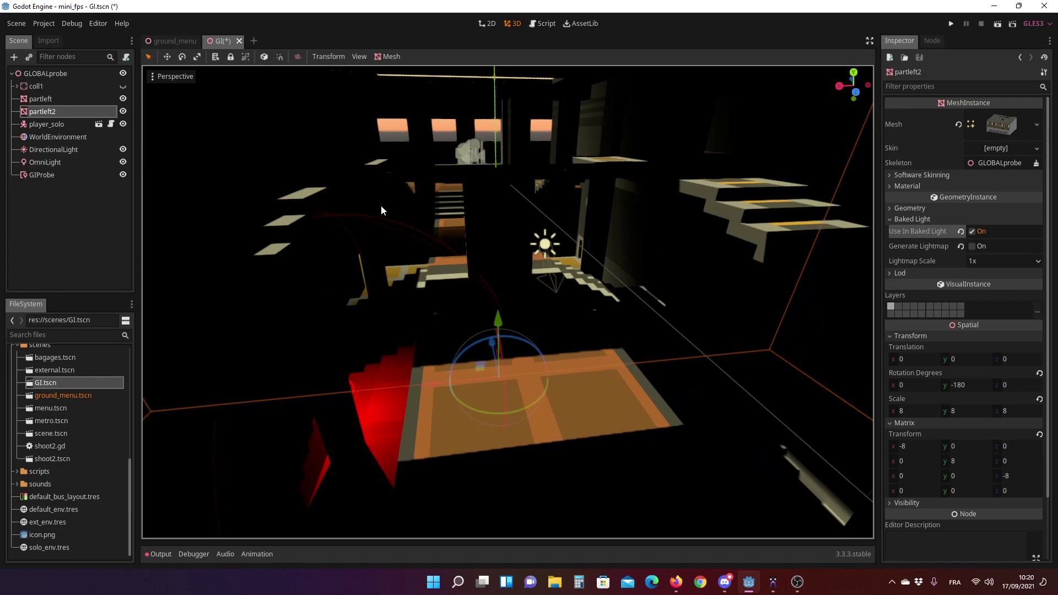
left_click(44, 176)
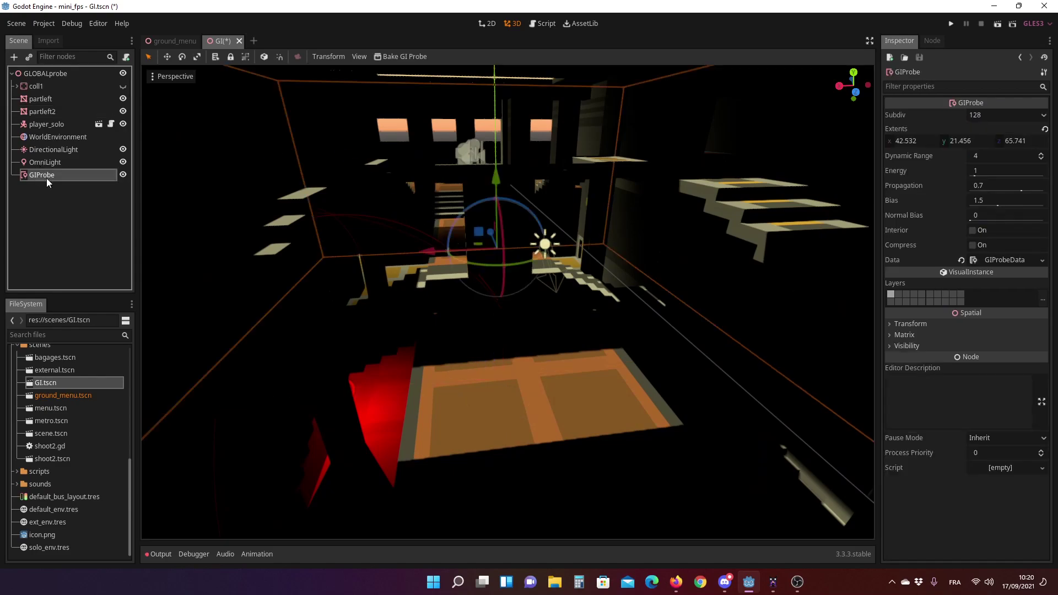
Bake the GIProbe and look around the lit interior.
left_click(403, 57)
scroll(464, 245, "up", 2)
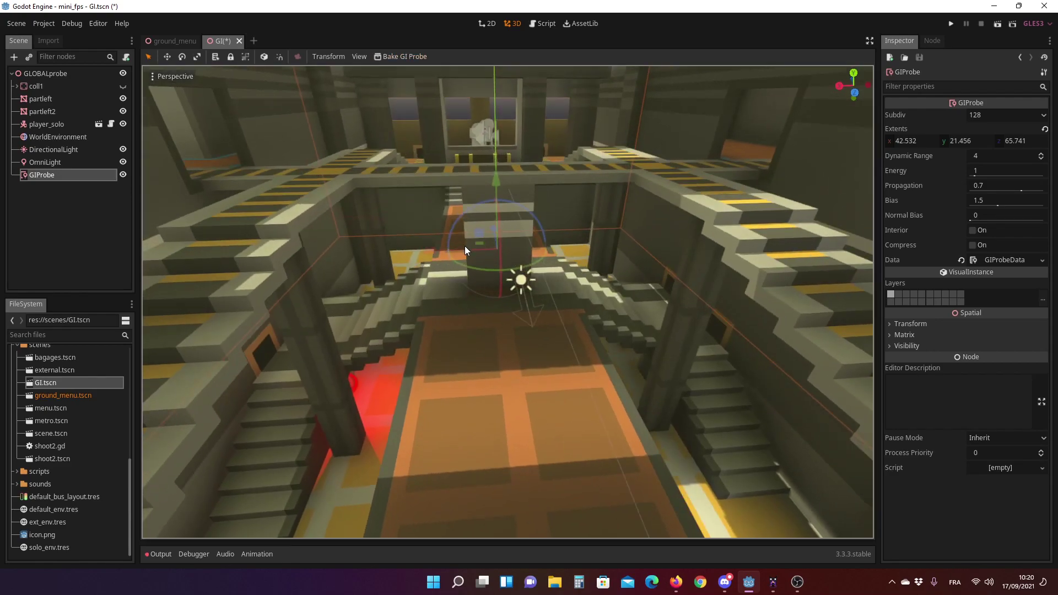
scroll(443, 223, "up", 1)
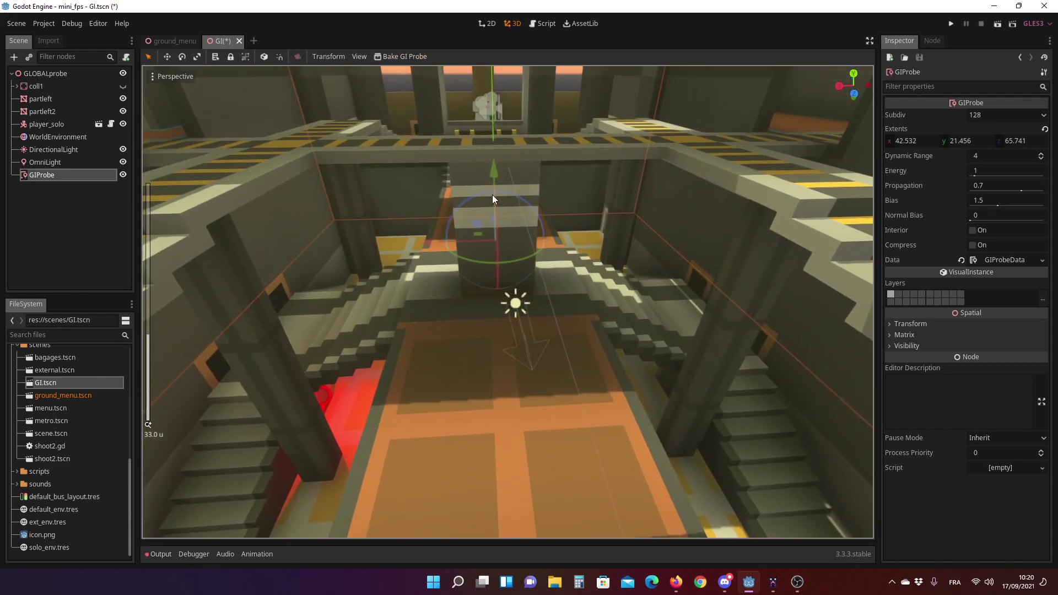
middle_click_drag(420, 218, 430, 219)
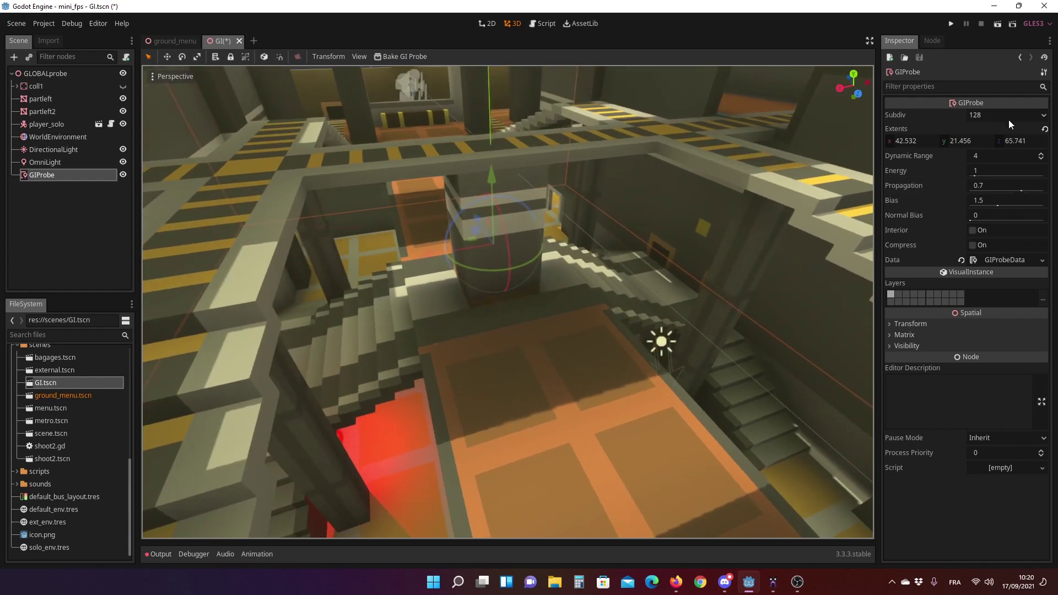
Set the GIProbe Subdiv to 256, rebake, and inspect the bounce light on pillars, stairs and floor.
left_click(984, 114)
left_click(987, 154)
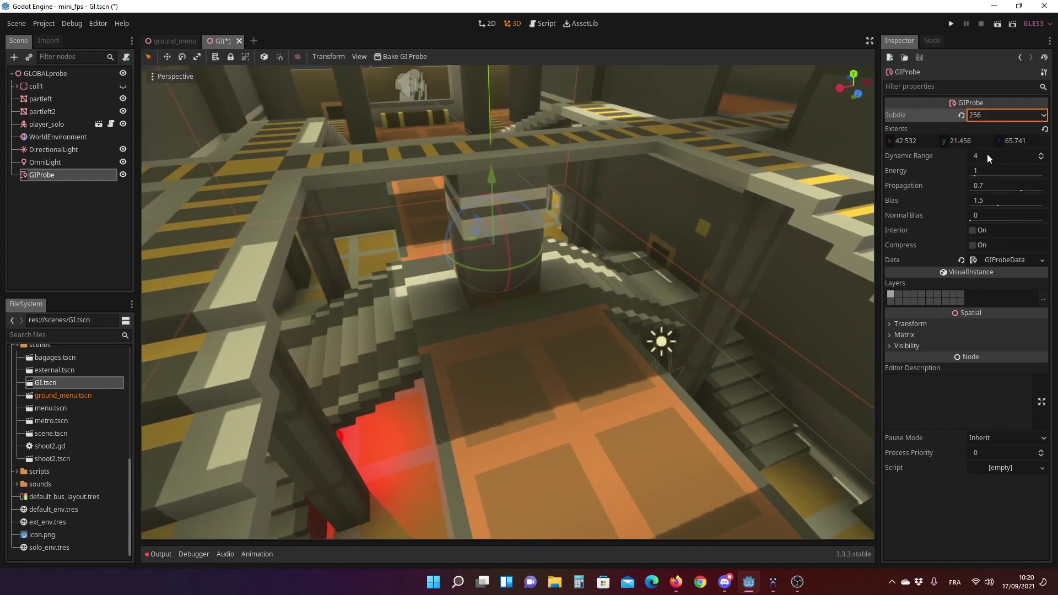
left_click(408, 56)
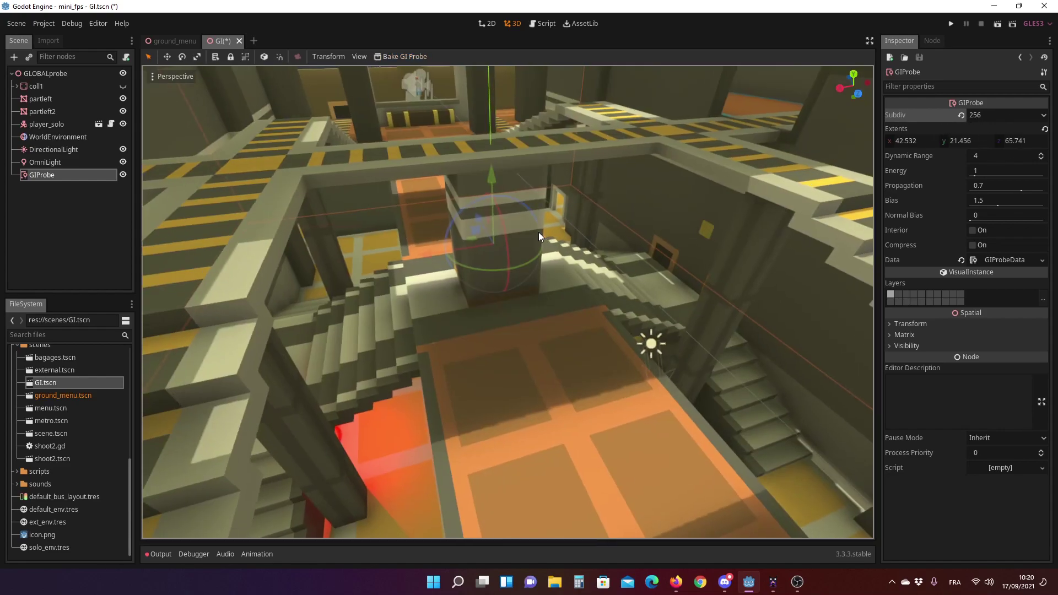
scroll(533, 226, "up", 5)
scroll(545, 208, "down", 3)
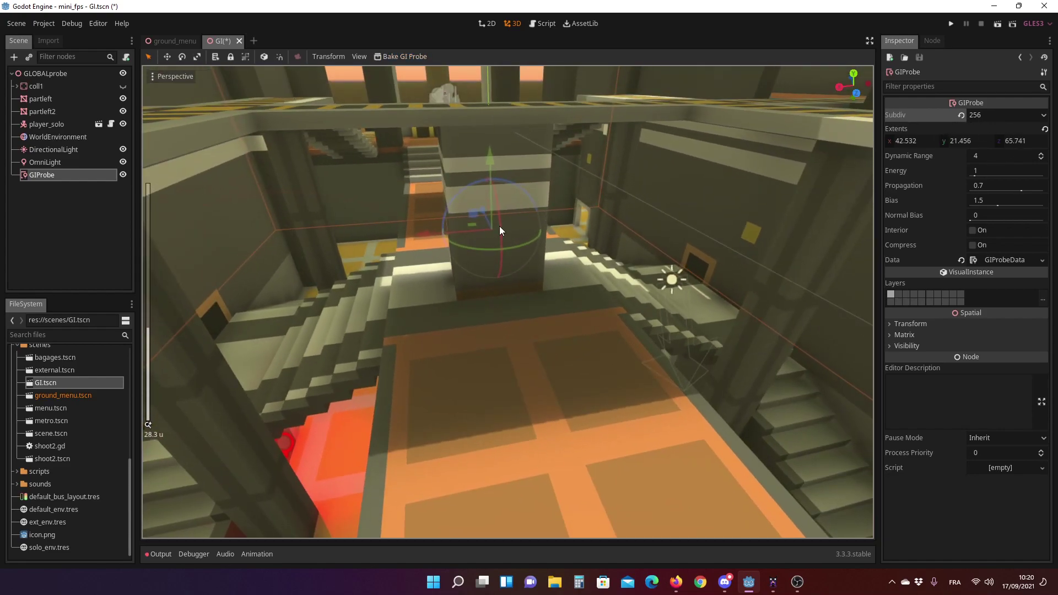
mouse_move(500, 225)
middle_mouse_down()
mouse_move(449, 203)
mouse_move(570, 231)
mouse_move(616, 256)
mouse_move(705, 242)
mouse_move(624, 234)
mouse_move(521, 199)
mouse_move(497, 308)
mouse_move(521, 141)
mouse_move(382, 93)
mouse_move(462, 224)
mouse_move(554, 315)
middle_mouse_up()
scroll(462, 223, "up", 2)
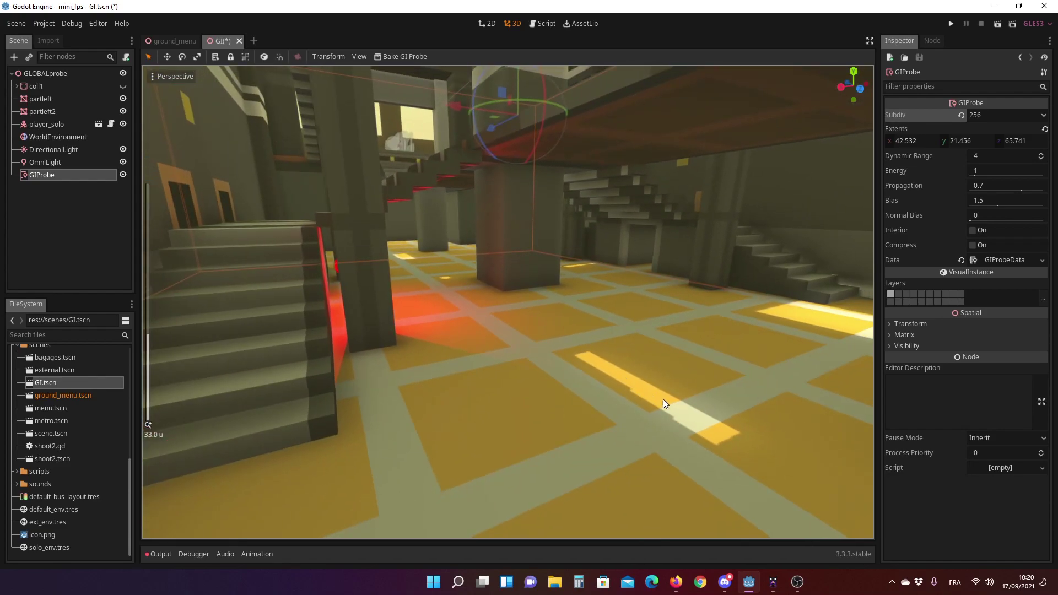
mouse_move(694, 246)
middle_mouse_down()
mouse_move(551, 255)
mouse_move(614, 303)
mouse_move(473, 324)
middle_mouse_up()
scroll(609, 302, "down", 3)
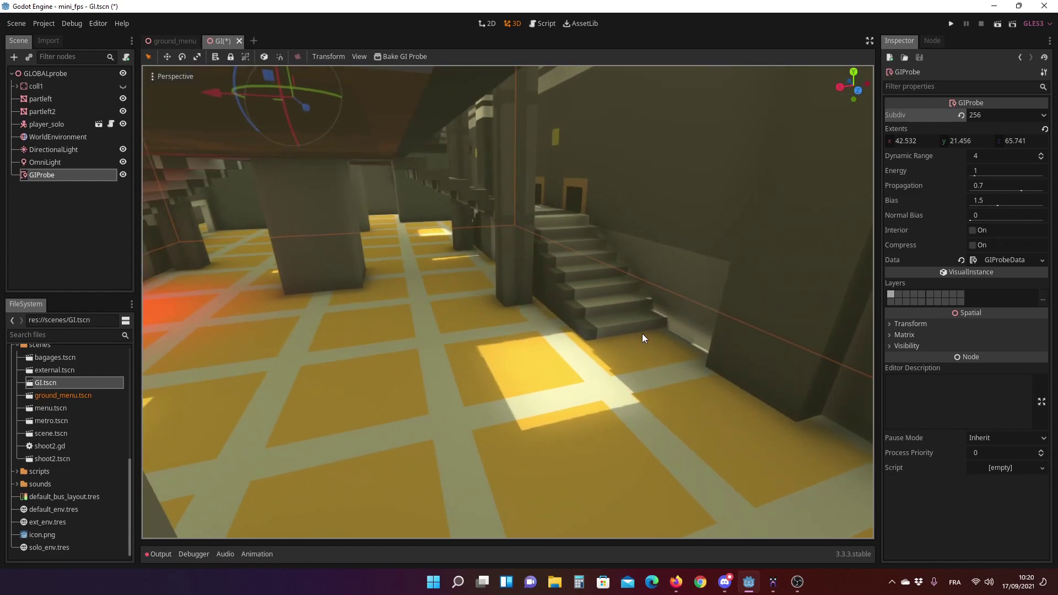
mouse_move(432, 244)
middle_mouse_down()
mouse_move(414, 225)
mouse_move(412, 238)
mouse_move(376, 159)
middle_mouse_up()
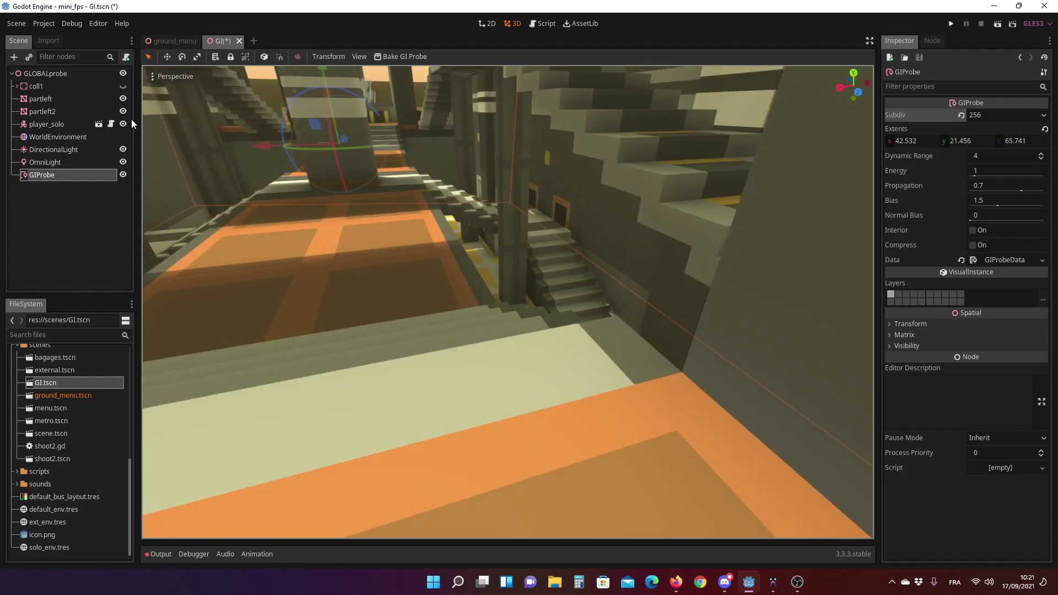
Rotate the DirectionalLight about 10 degrees with its gizmo ring and view the shifted sunlight past the pillars.
left_click(49, 150)
scroll(329, 165, "down", 2)
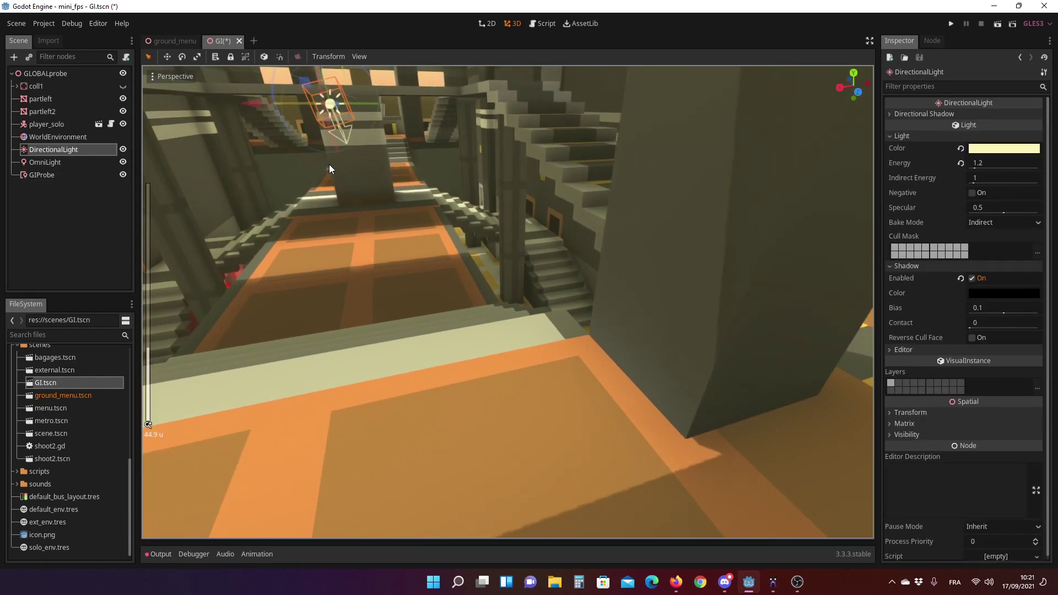
left_click_drag(371, 79, 376, 95)
scroll(437, 261, "up", 4)
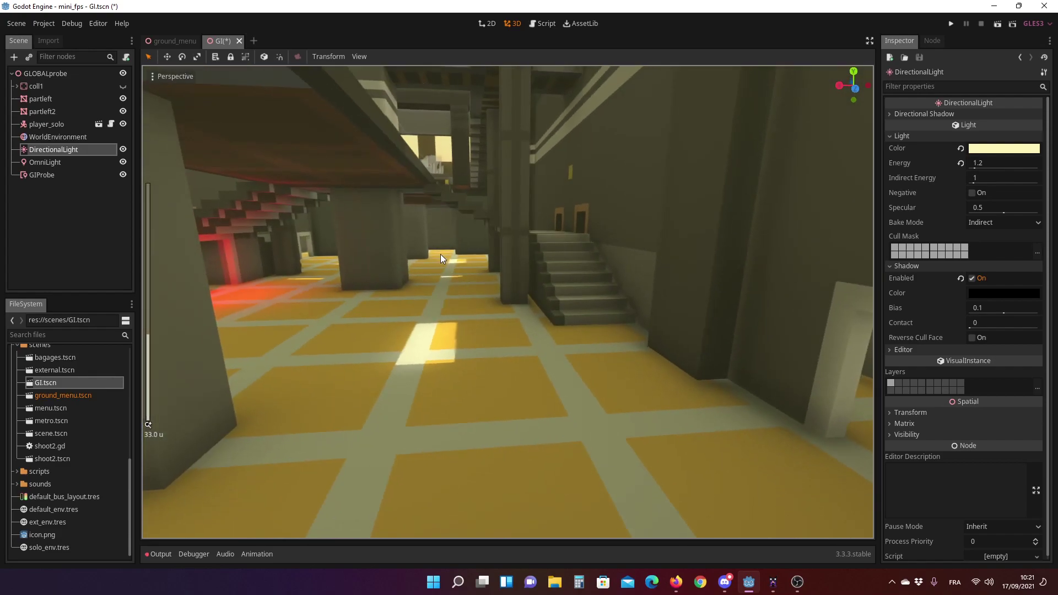
scroll(441, 254, "up", 5)
mouse_move(449, 255)
middle_mouse_down()
mouse_move(508, 267)
mouse_move(601, 231)
mouse_move(568, 238)
middle_mouse_up()
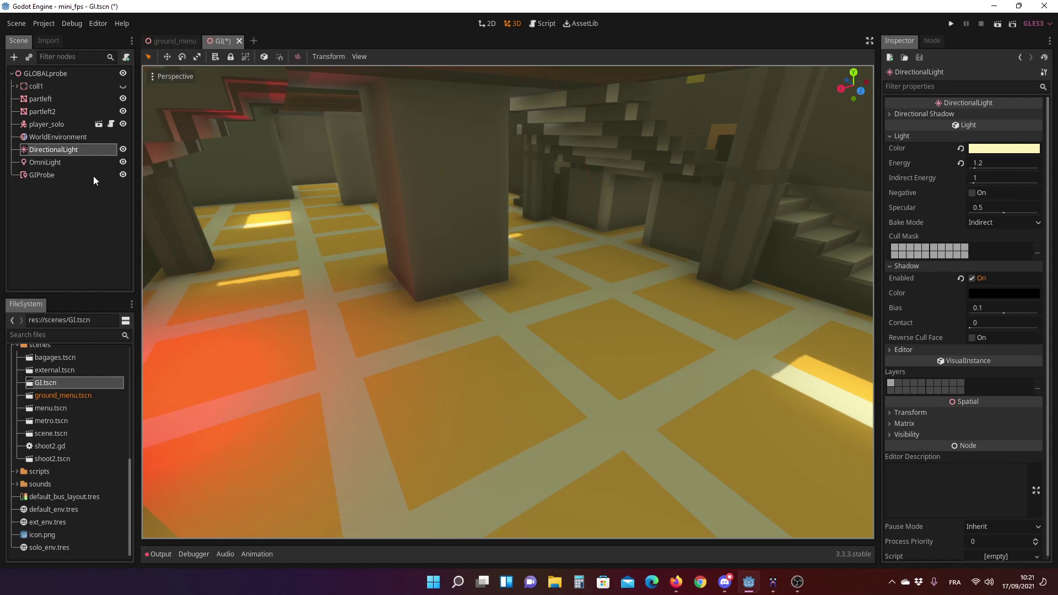
Switch on Interior for the GIProbe.
left_click(36, 172)
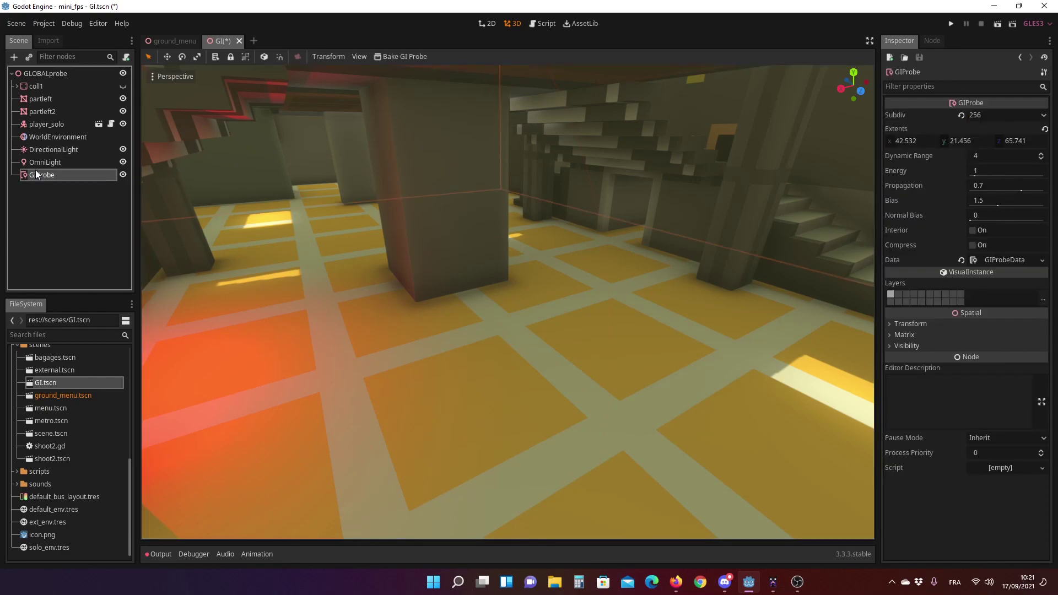
left_click(972, 230)
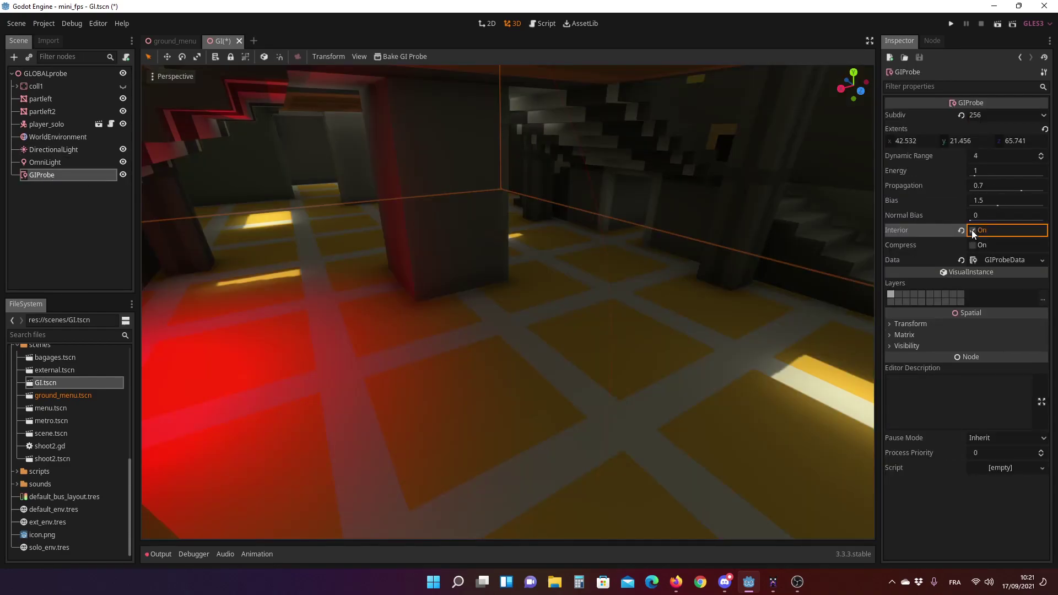
middle_click_drag(637, 226, 586, 220)
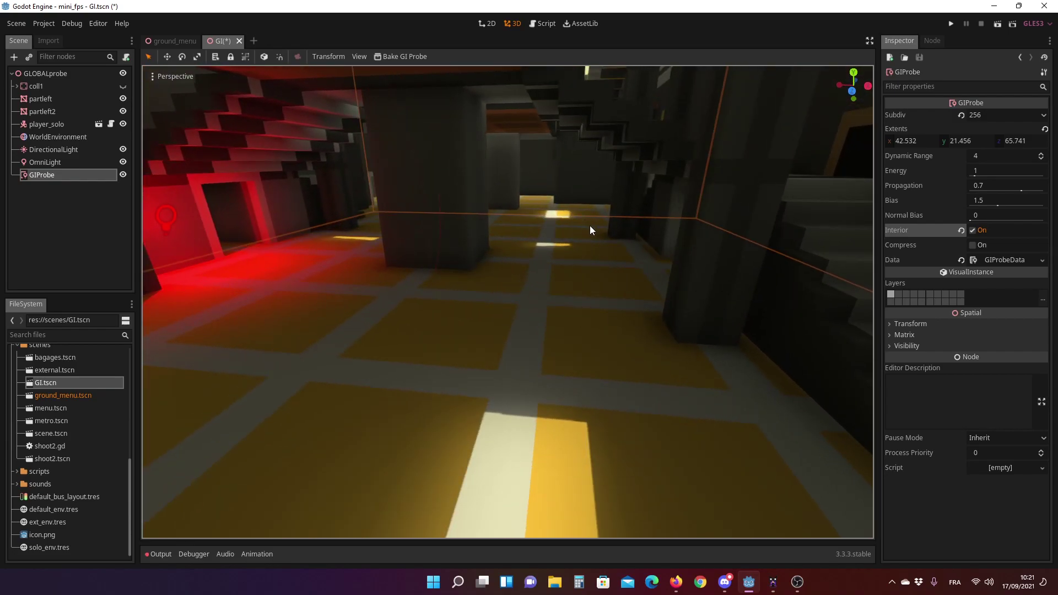
middle_click_drag(584, 246, 551, 265)
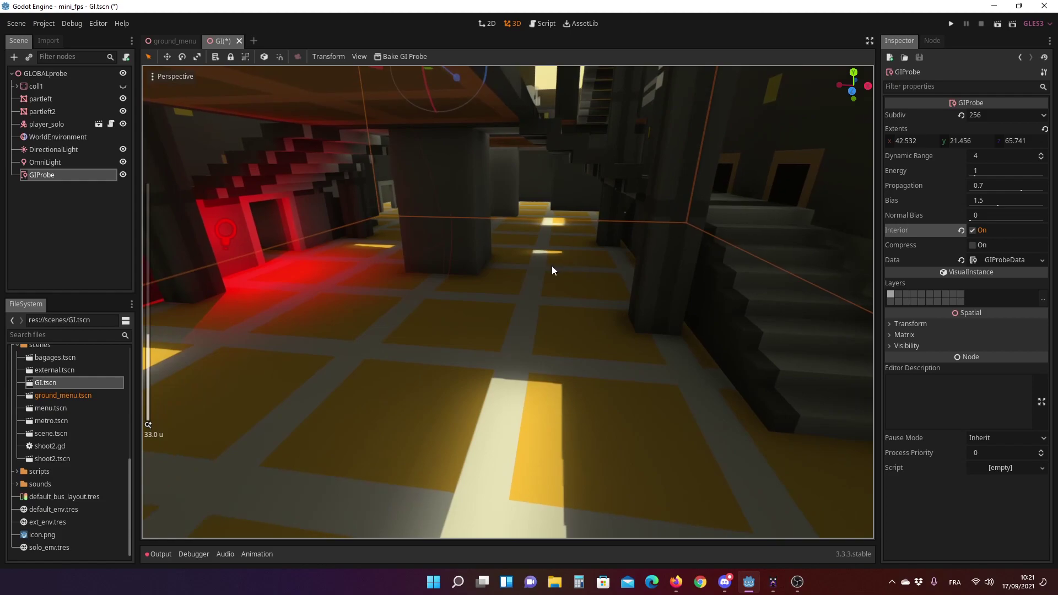
Set the GIProbe Energy to 2.5 and orbit the level to check the brighter red and orange bounce light.
left_click(981, 172)
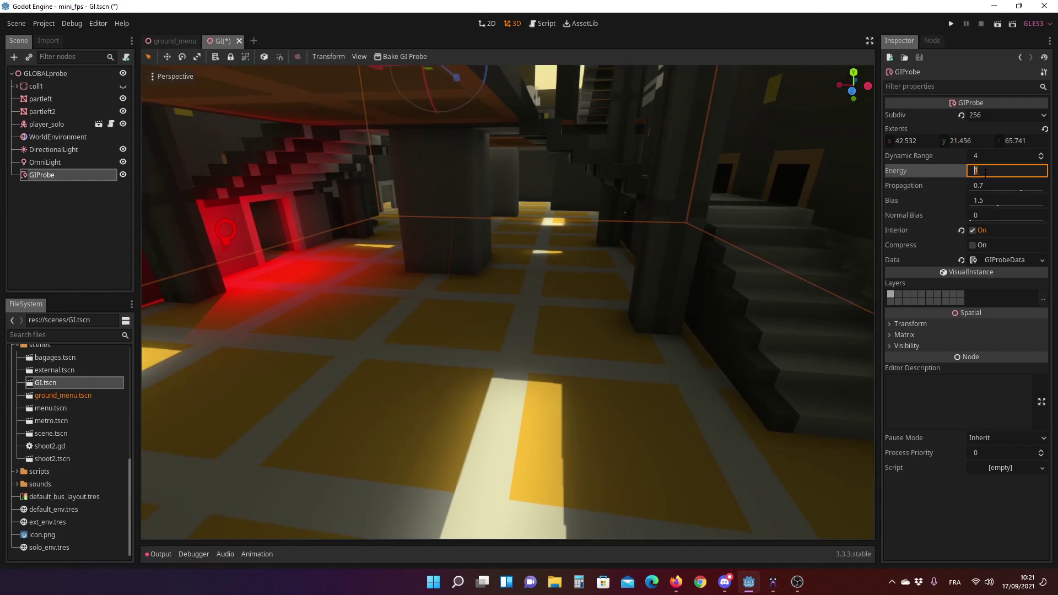
type("3")
key("BackSpace")
type("2.5")
key("Return")
middle_click_drag(598, 157, 631, 249)
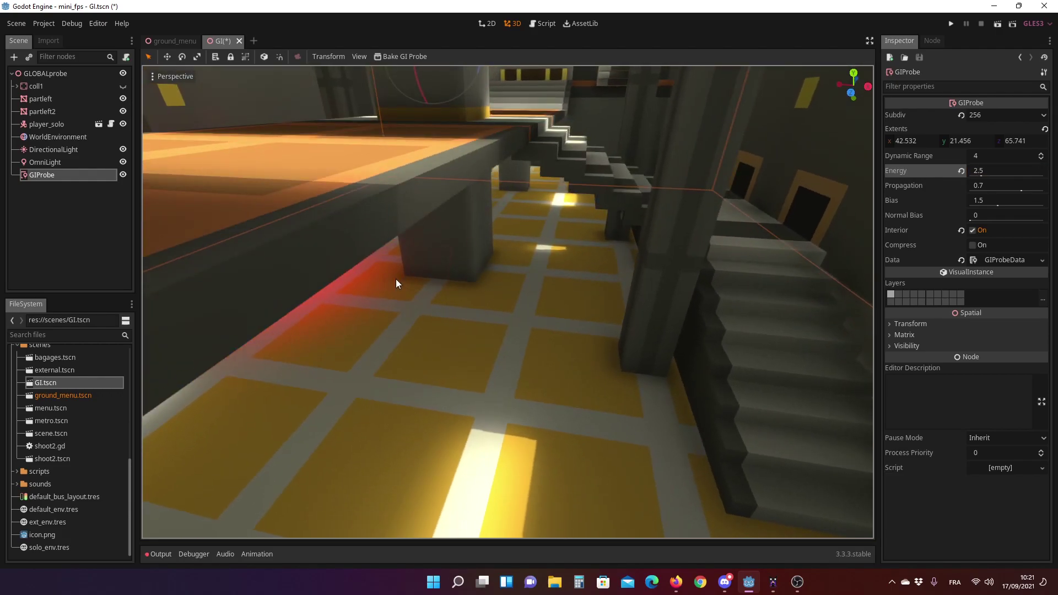
middle_click_drag(396, 278, 387, 259)
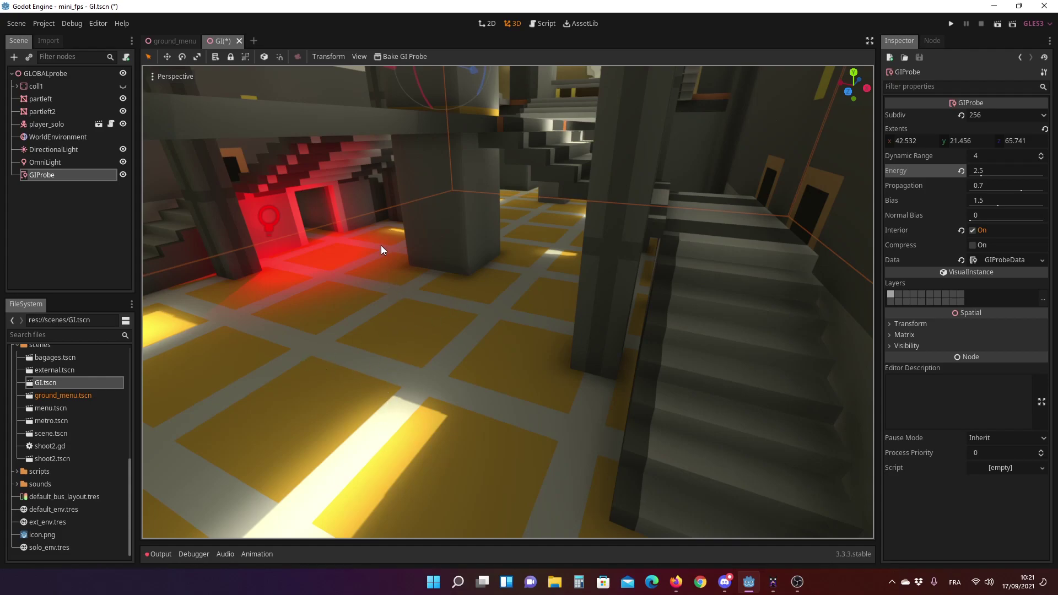
mouse_move(382, 246)
middle_mouse_down()
mouse_move(425, 254)
mouse_move(468, 242)
mouse_move(470, 227)
mouse_move(441, 230)
mouse_move(452, 248)
middle_mouse_up()
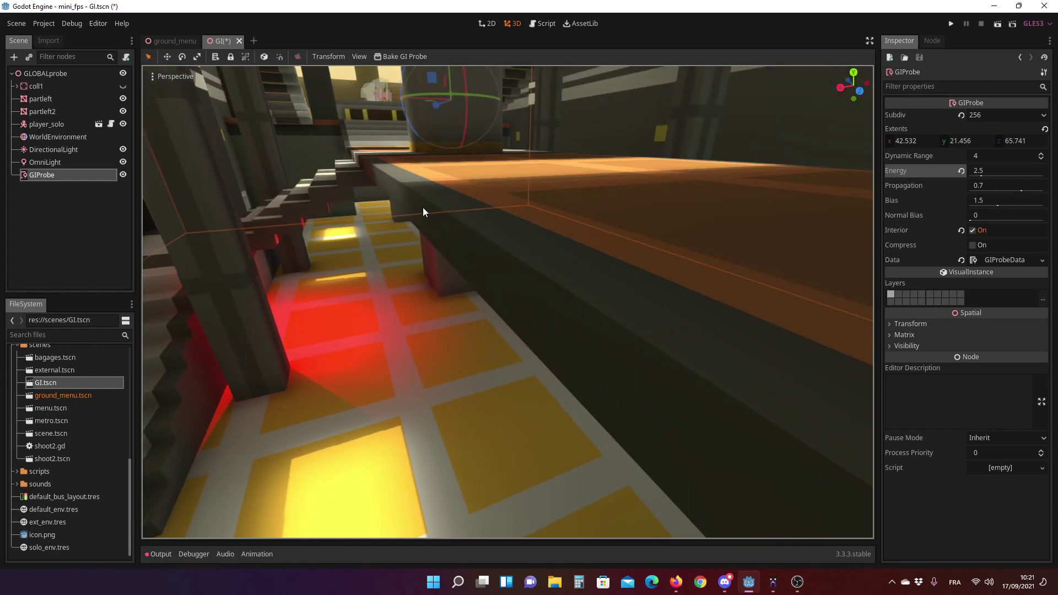
mouse_move(465, 184)
middle_mouse_down()
mouse_move(450, 223)
mouse_move(461, 203)
mouse_move(448, 169)
mouse_move(450, 223)
mouse_move(508, 210)
mouse_move(478, 209)
mouse_move(500, 195)
mouse_move(536, 217)
mouse_move(528, 228)
middle_mouse_up()
scroll(465, 201, "down", 5)
scroll(518, 202, "up", 2)
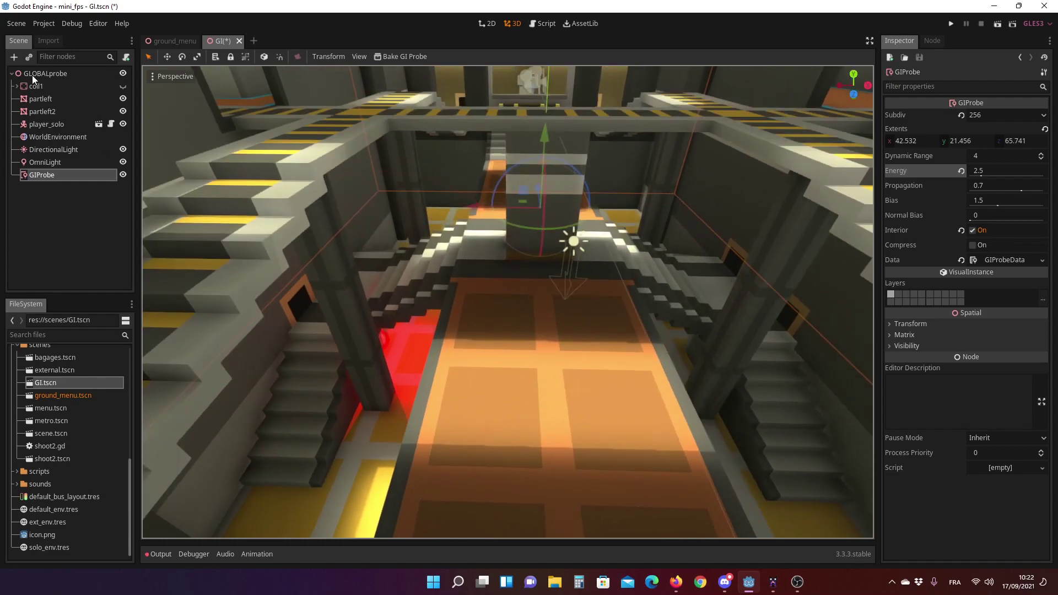
Add a MeshInstance child under the root node and give it a new CubeMesh.
left_click(48, 72)
key("ctrl+a")
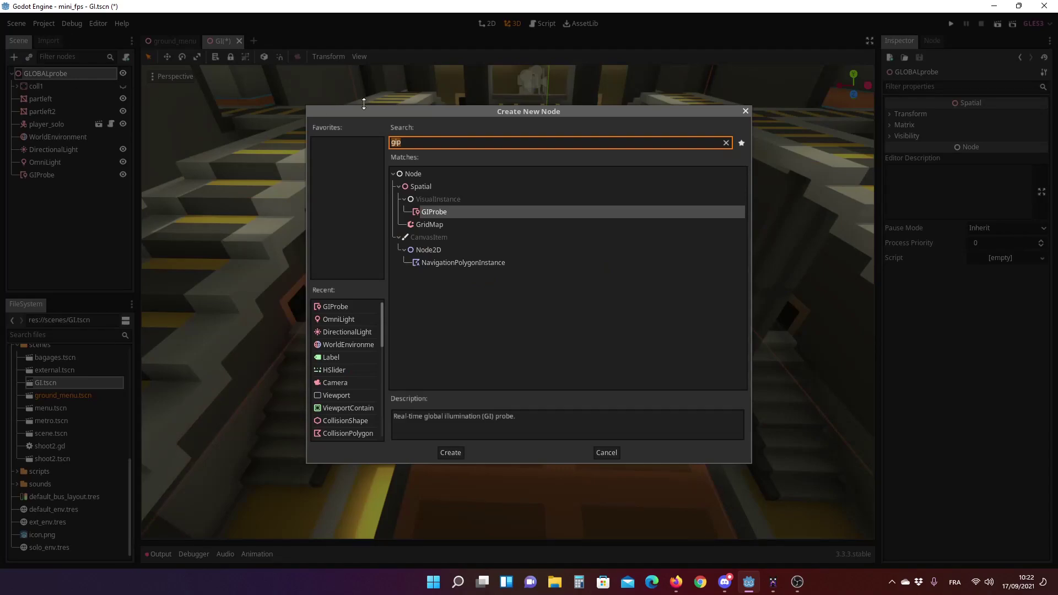
type("mesh")
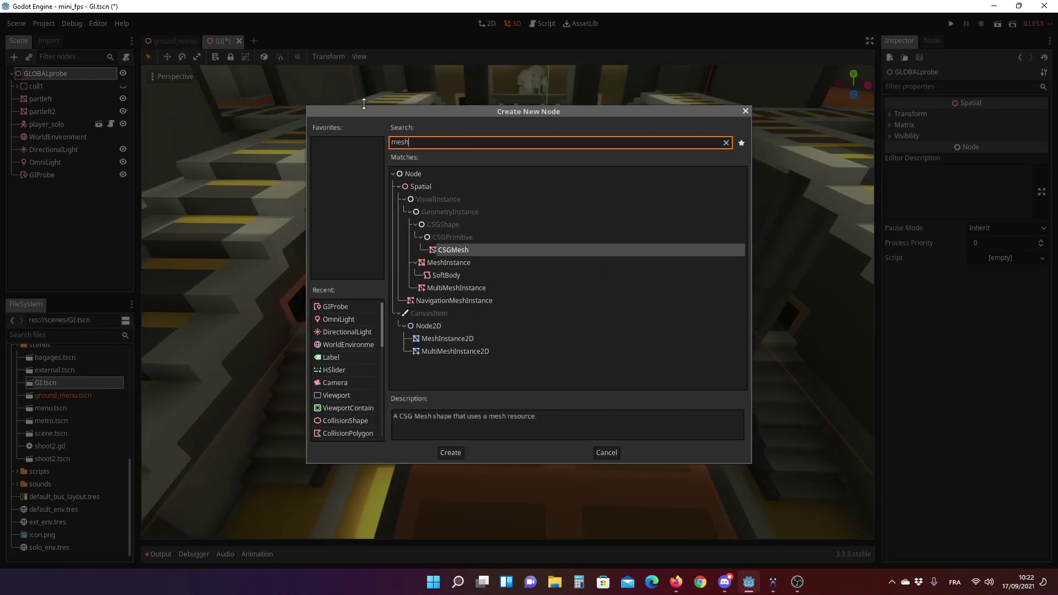
key("Down")
key("Return")
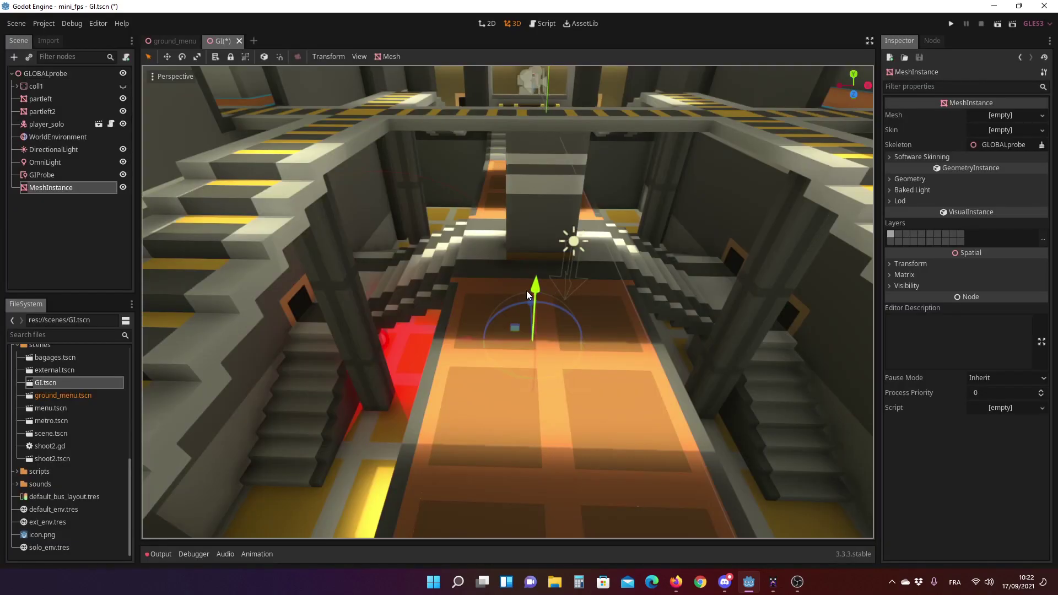
left_click_drag(527, 290, 558, 174)
left_click(985, 117)
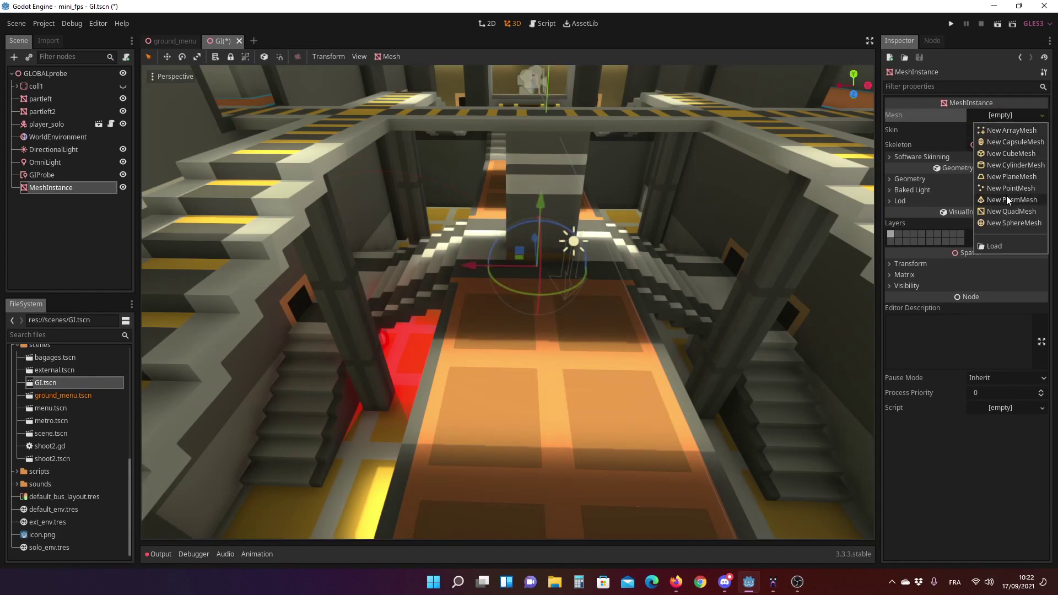
left_click(1007, 157)
Raise the cube to stand on the hall floor and enable Use In Baked Light.
middle_click_drag(579, 197, 550, 192)
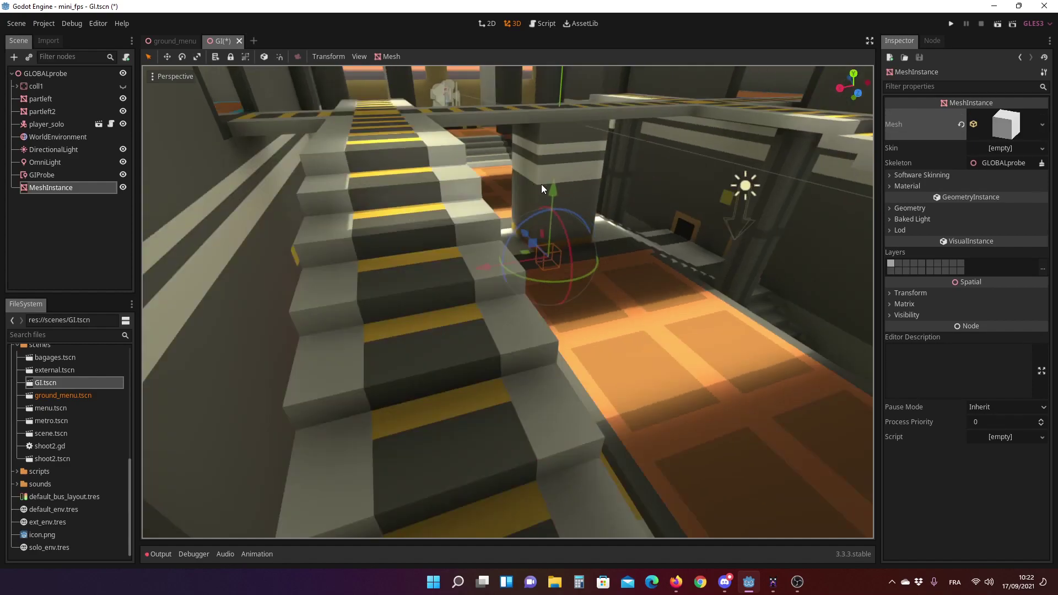
middle_click_drag(507, 227, 656, 281)
scroll(560, 241, "down", 5)
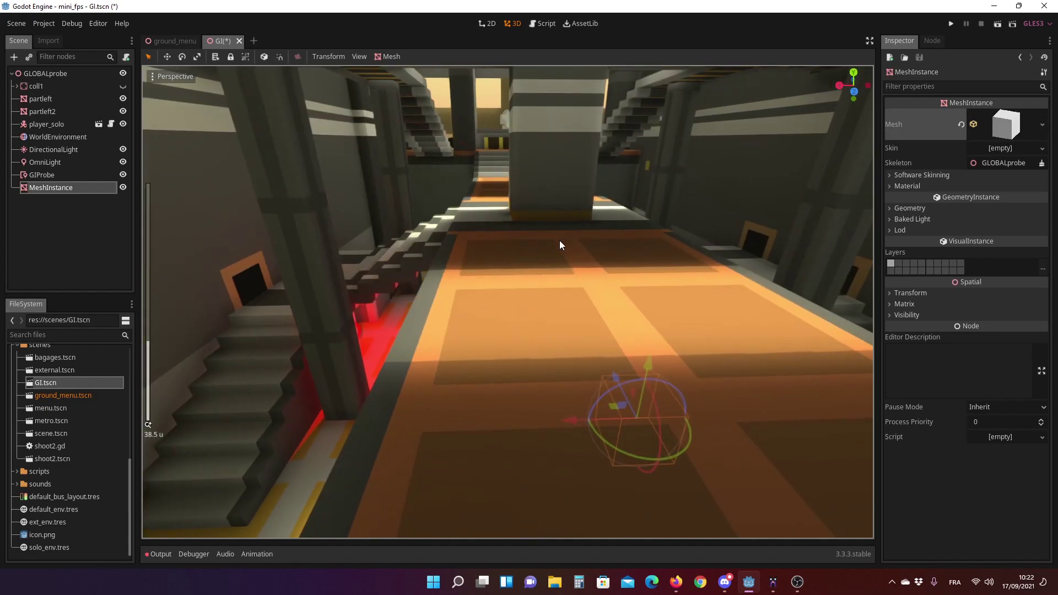
middle_click_drag(560, 240, 629, 375)
left_click_drag(642, 386, 667, 268)
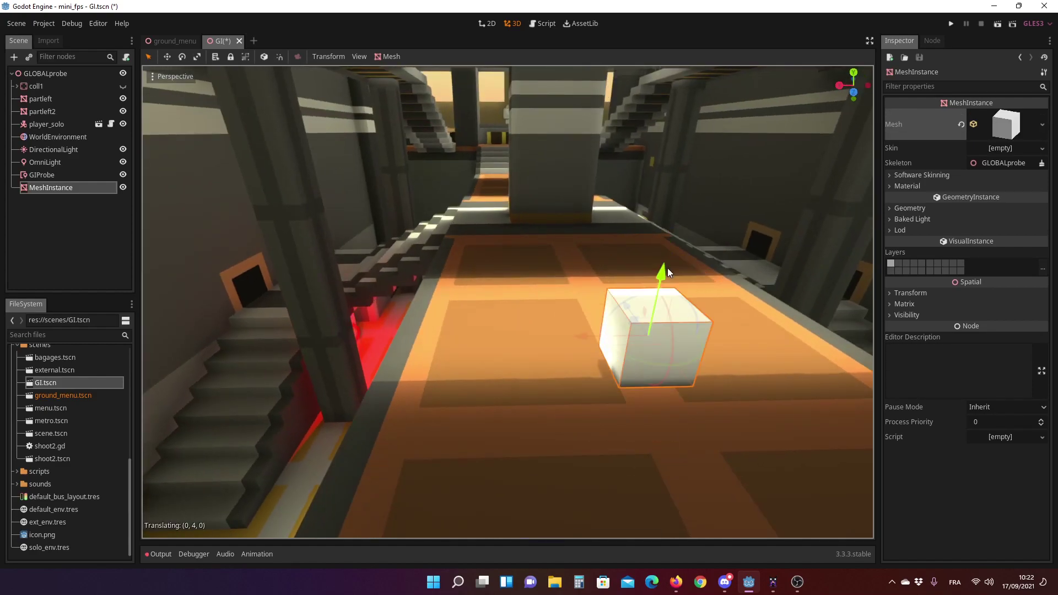
scroll(501, 264, "down", 3)
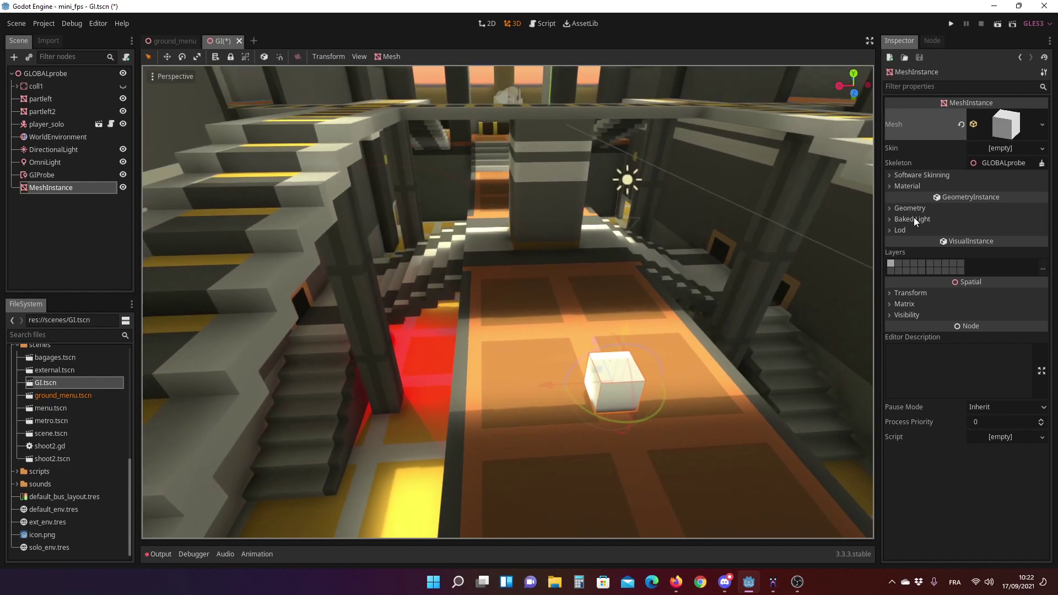
left_click(913, 218)
left_click(977, 233)
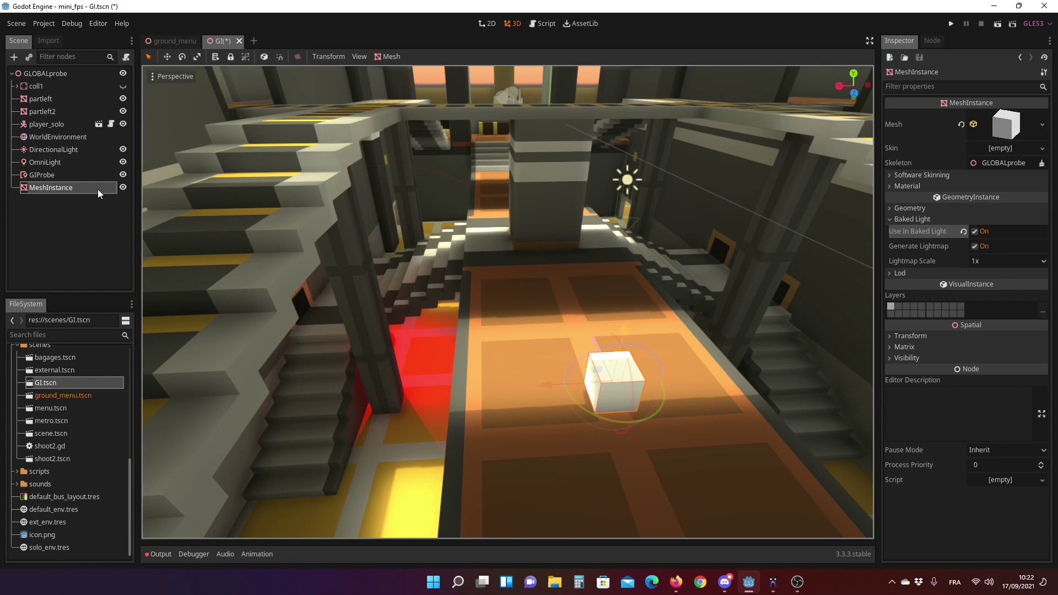
left_click(41, 174)
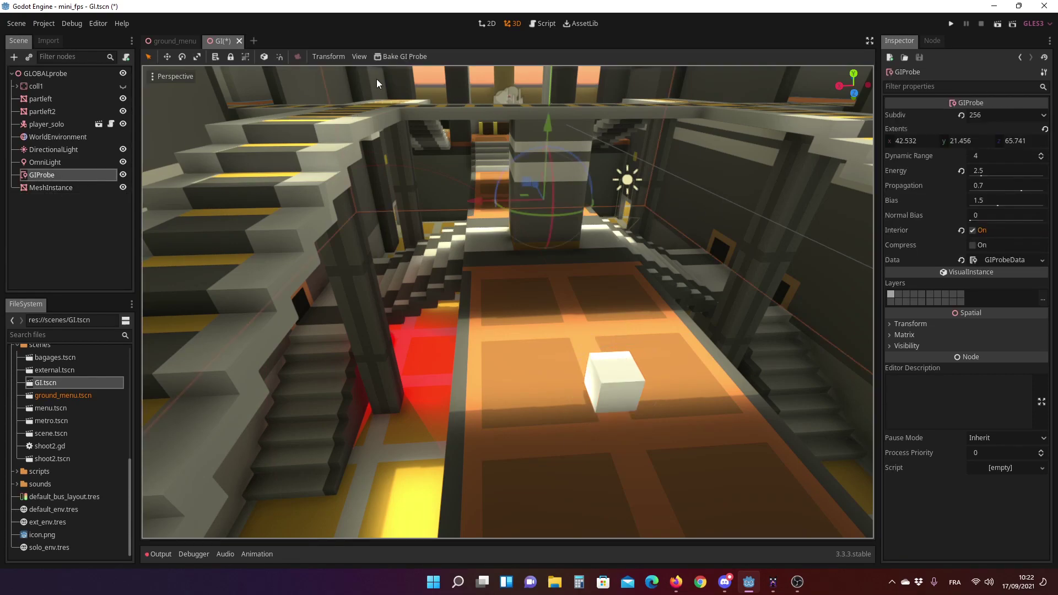
Bake the GI probe with the test cube still in the hall.
left_click(388, 57)
scroll(499, 310, "up", 3)
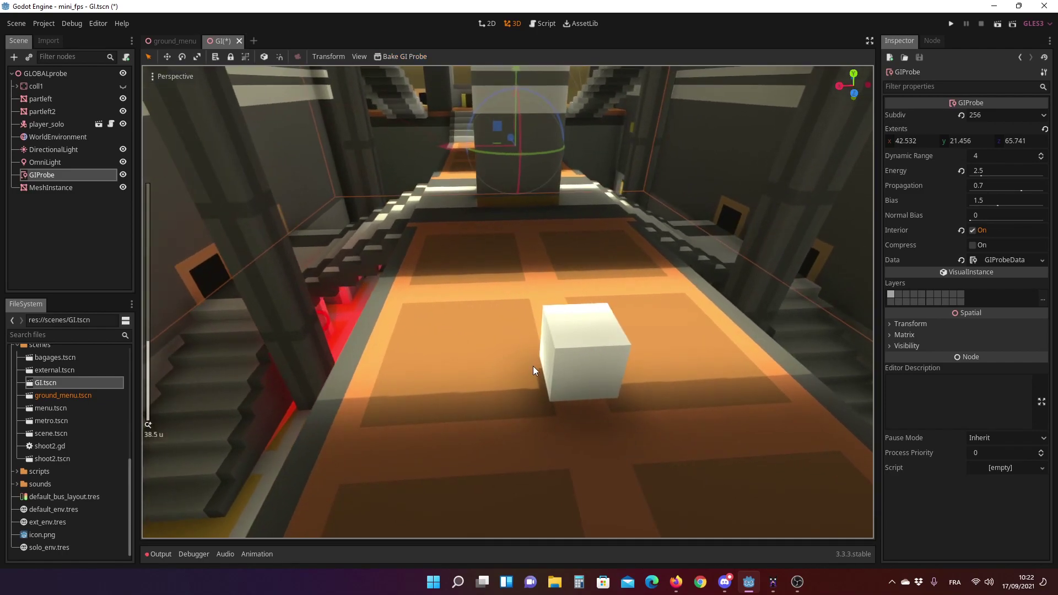
middle_click_drag(508, 410, 513, 360, "shift")
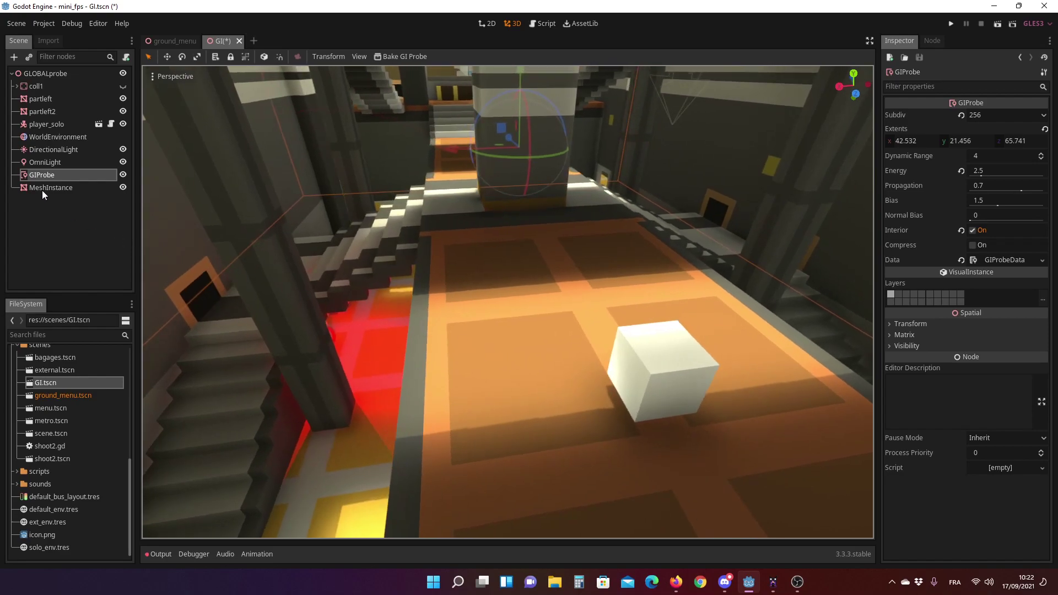
Delete the cube's MeshInstance node from the scene.
left_click(43, 189)
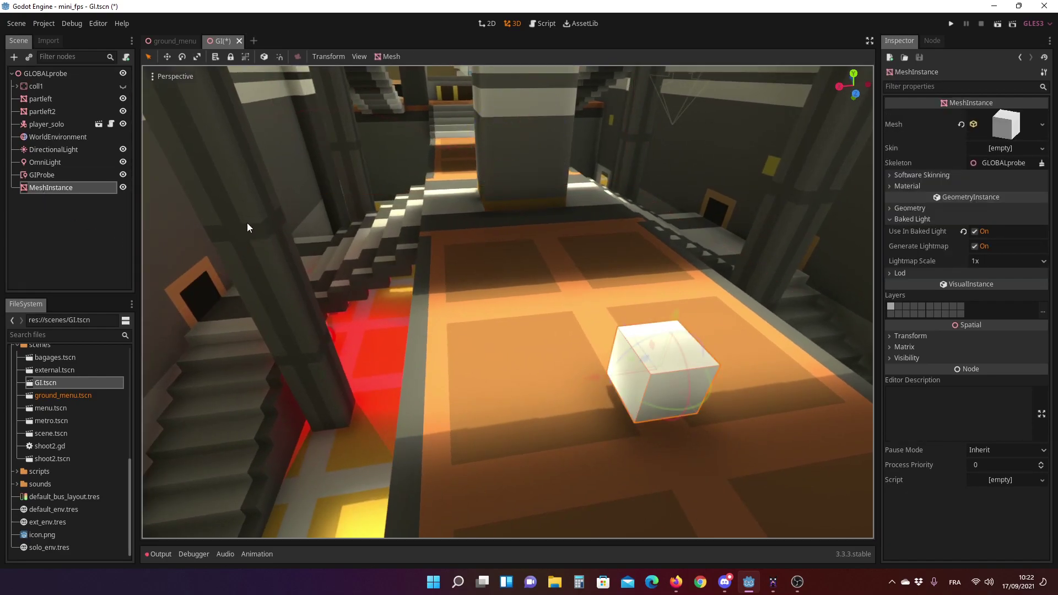
key("Delete")
key("Return")
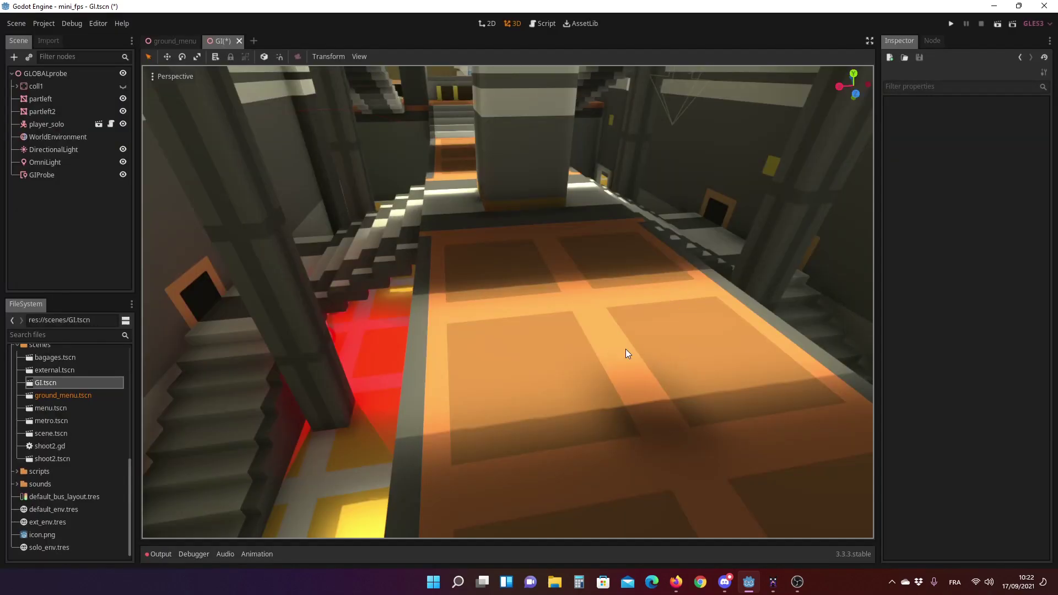
middle_click_drag(626, 354, 513, 295, "shift")
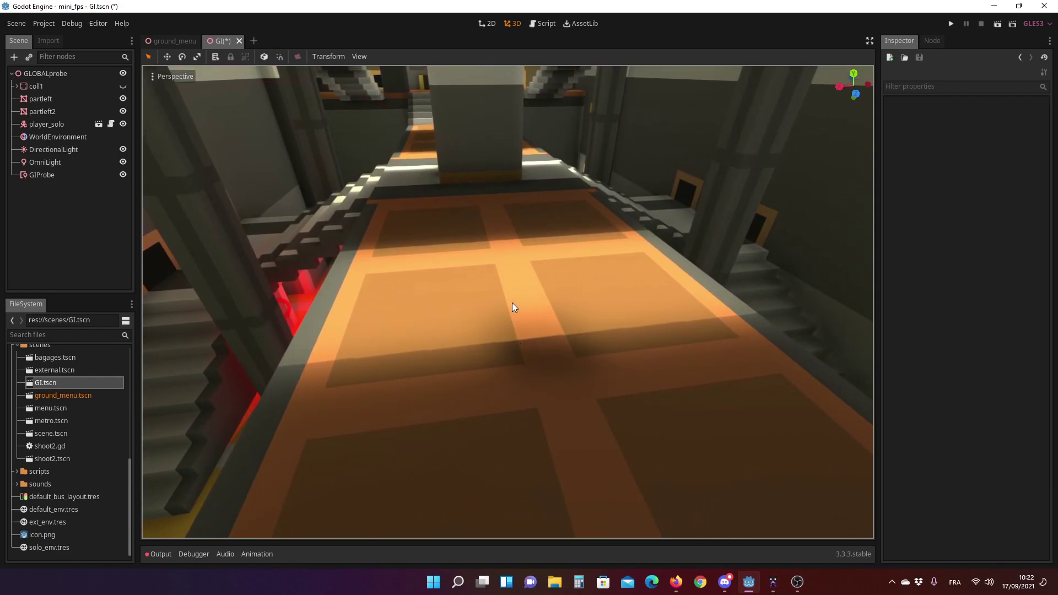
Rebake the GIProbe without the cube and review the corridor lighting.
left_click(43, 163)
left_click(45, 176)
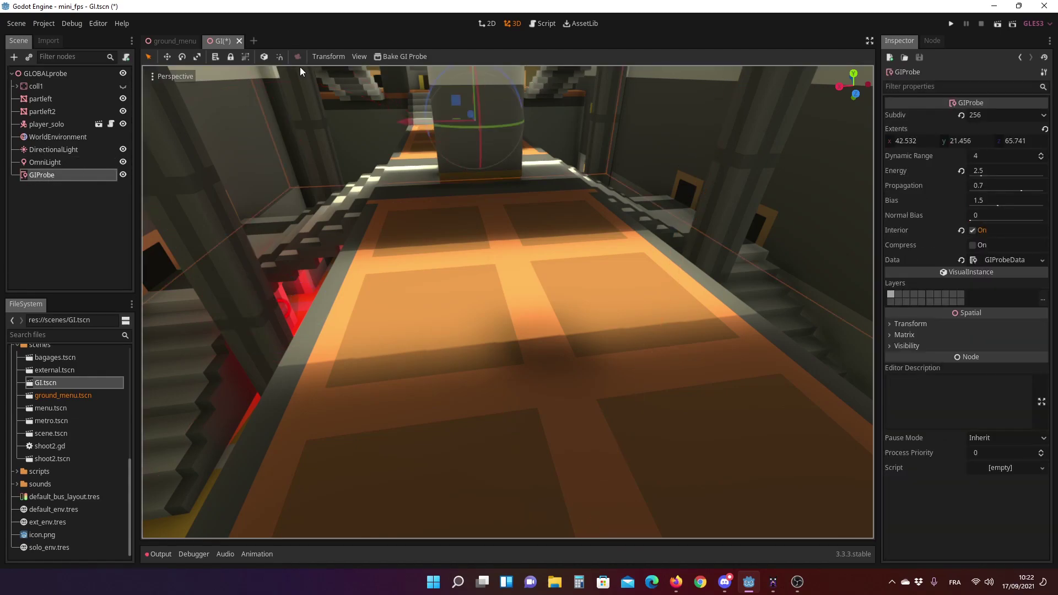
left_click(404, 61)
scroll(483, 283, "down", 3)
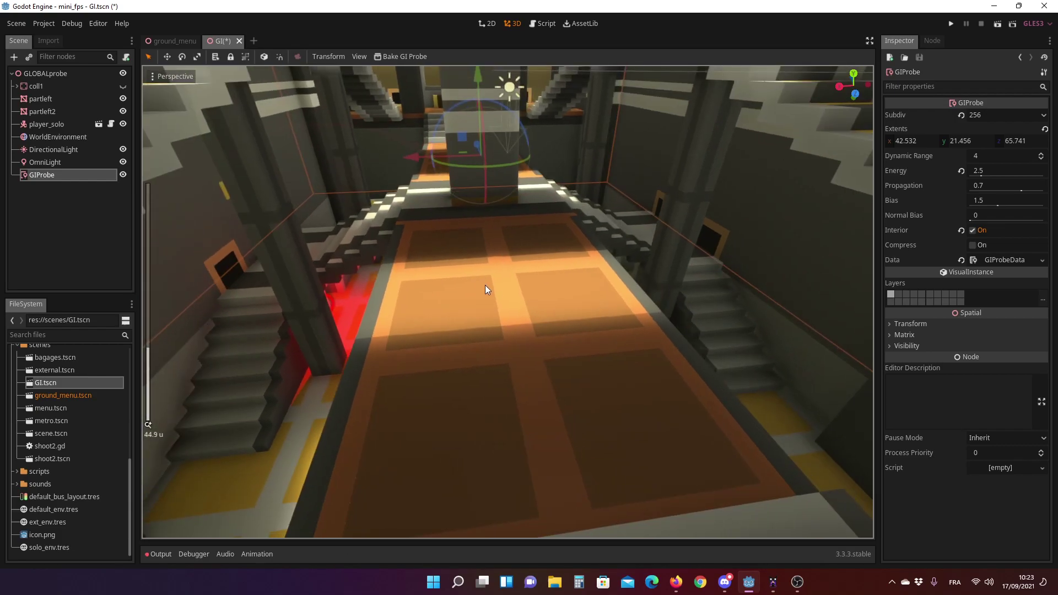
middle_click_drag(426, 225, 438, 234)
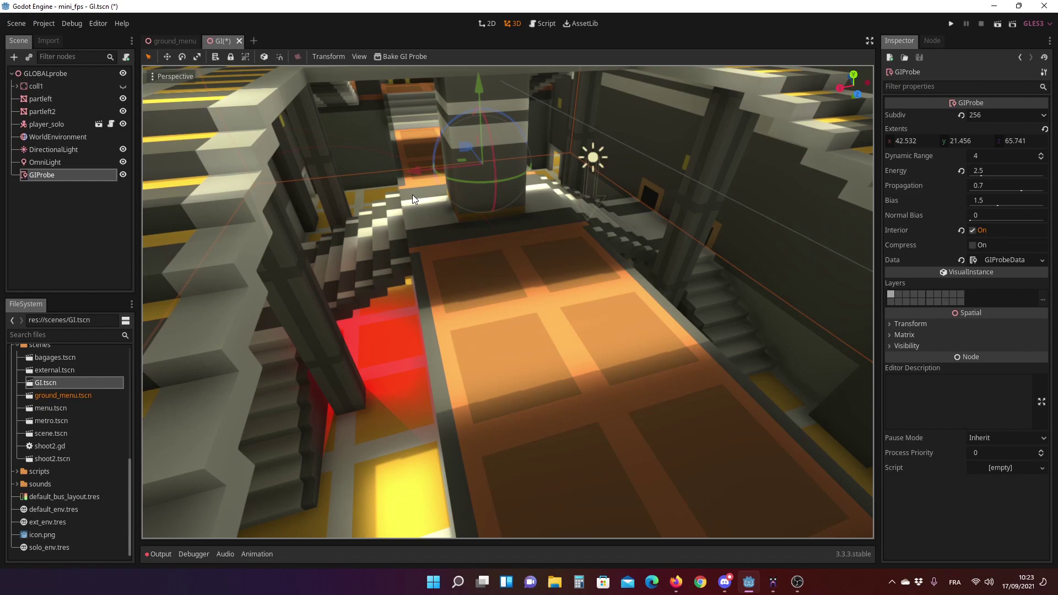
mouse_move(423, 193)
middle_mouse_down()
mouse_move(505, 228)
mouse_move(517, 203)
middle_mouse_up()
scroll(507, 221, "down", 2)
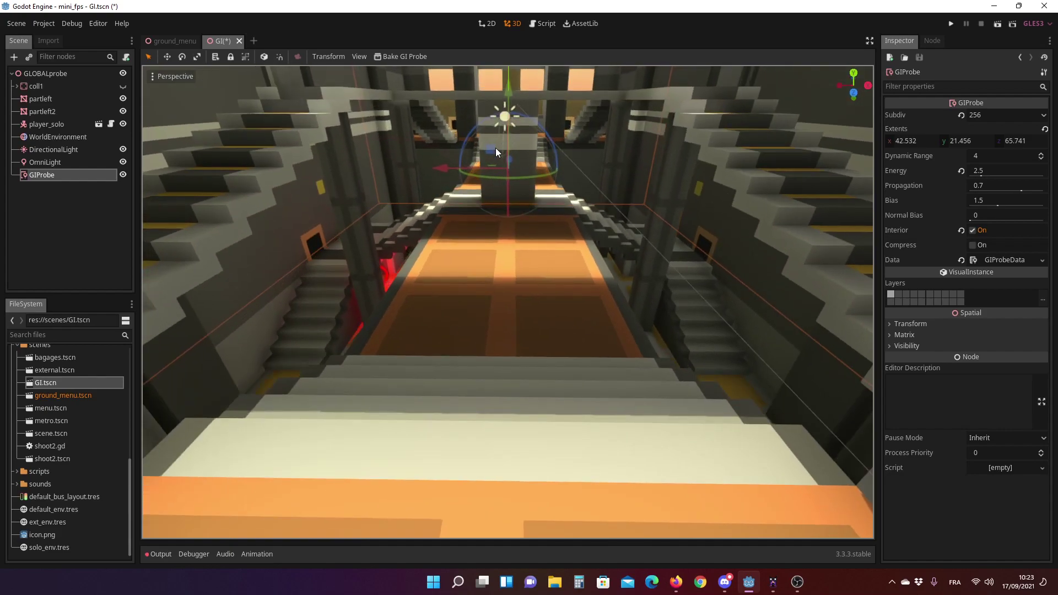
left_click(52, 136)
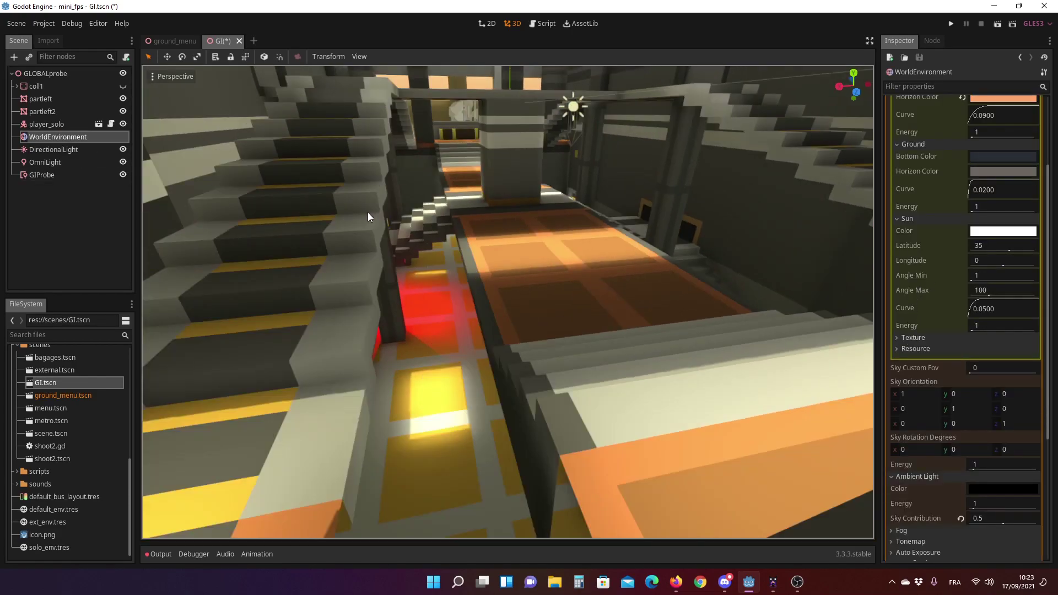
middle_click_drag(349, 214, 378, 210)
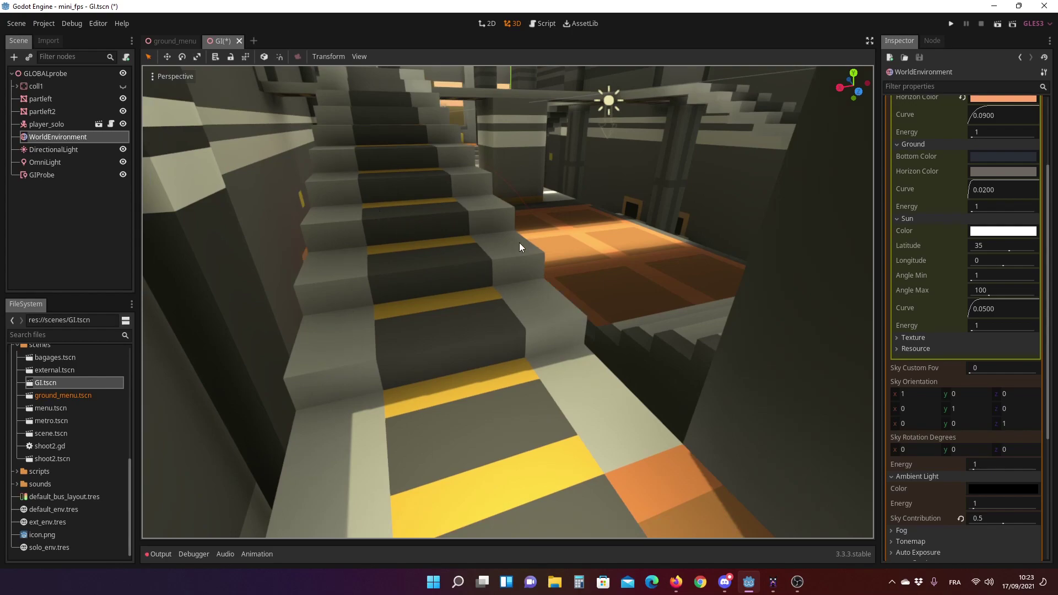
scroll(560, 360, "up", 5)
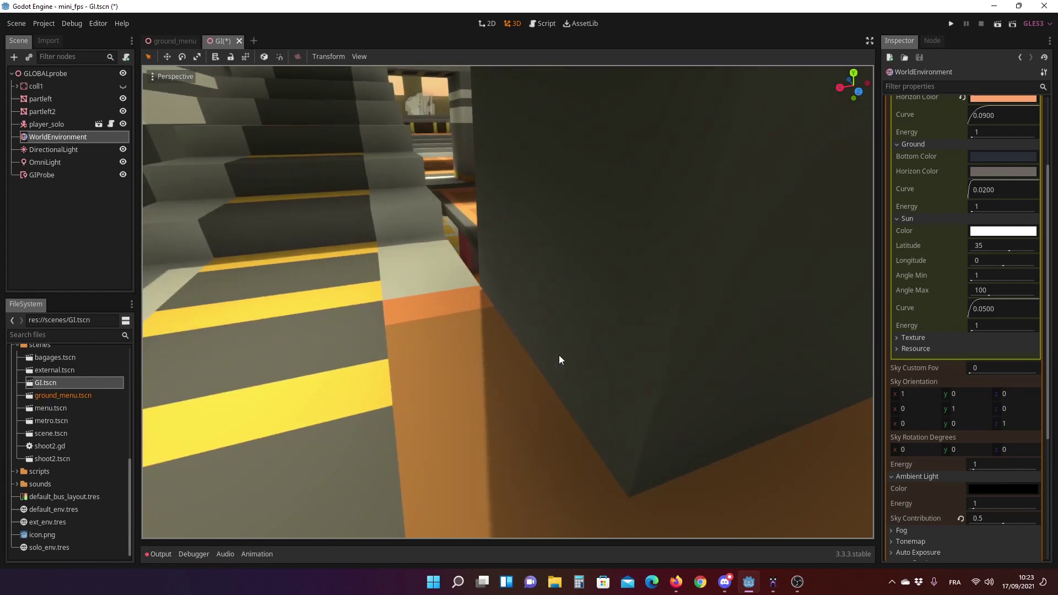
scroll(556, 363, "up", 1)
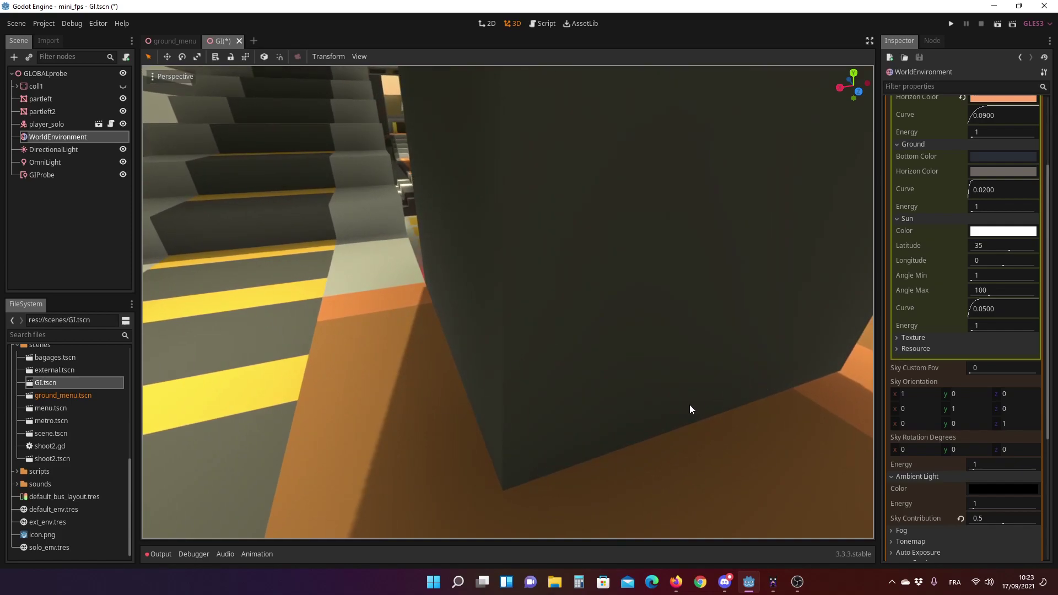
scroll(951, 314, "down", 5)
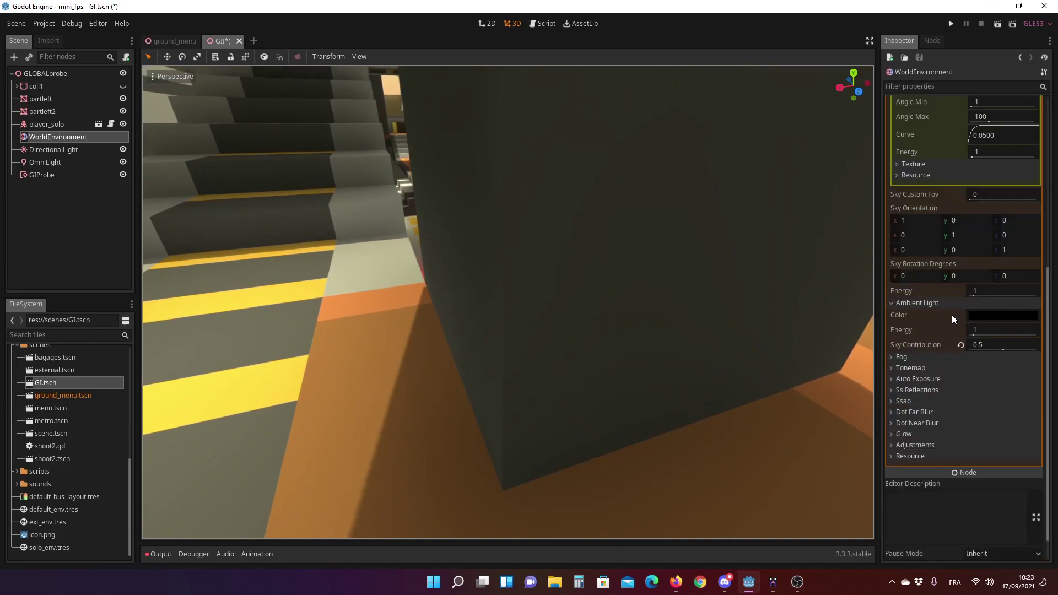
left_click(898, 402)
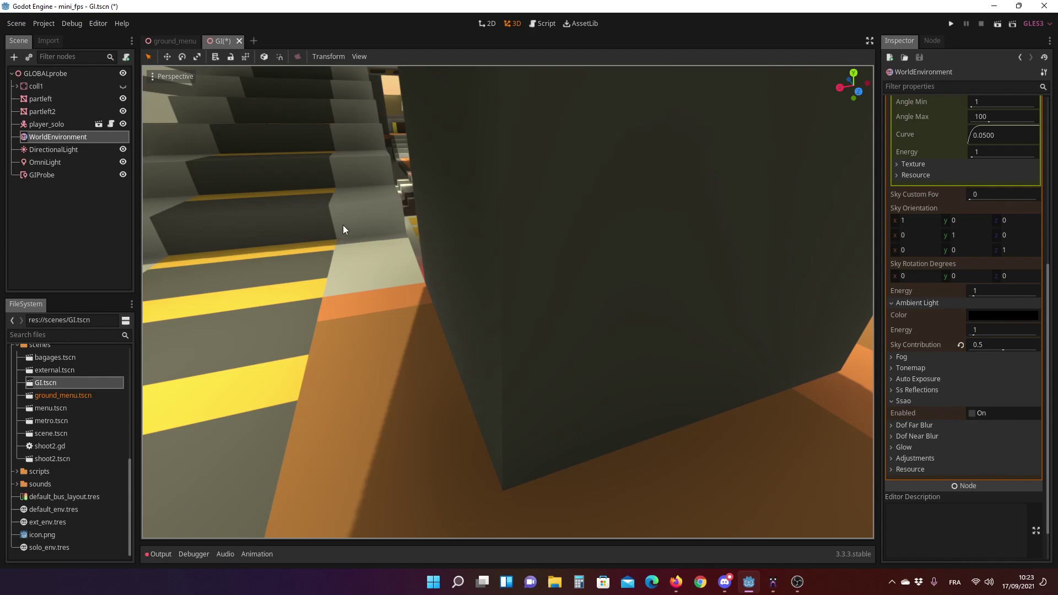
scroll(430, 259, "down", 5)
scroll(417, 255, "up", 5)
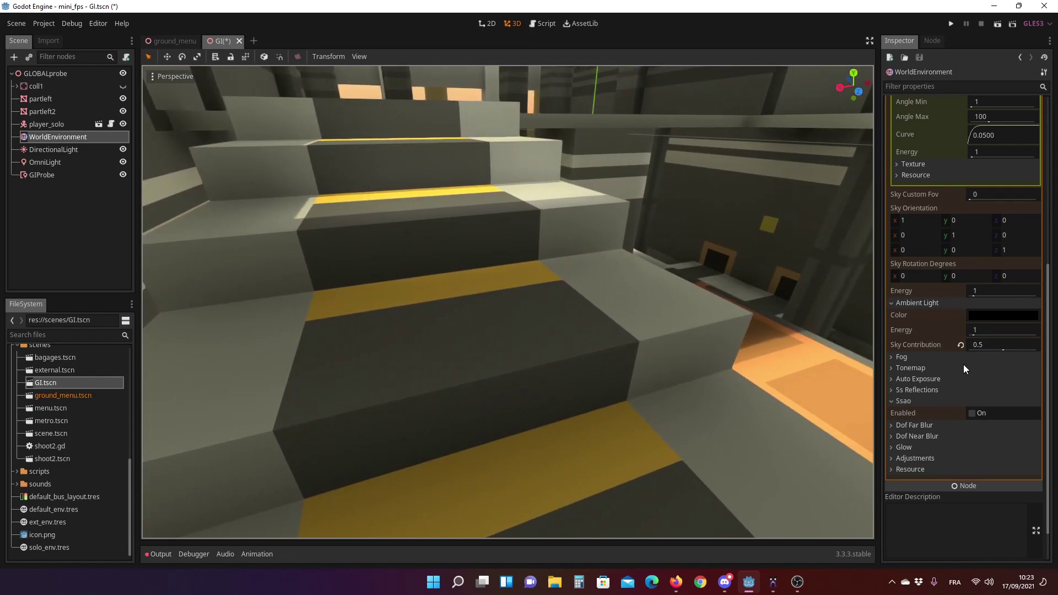
left_click(971, 413)
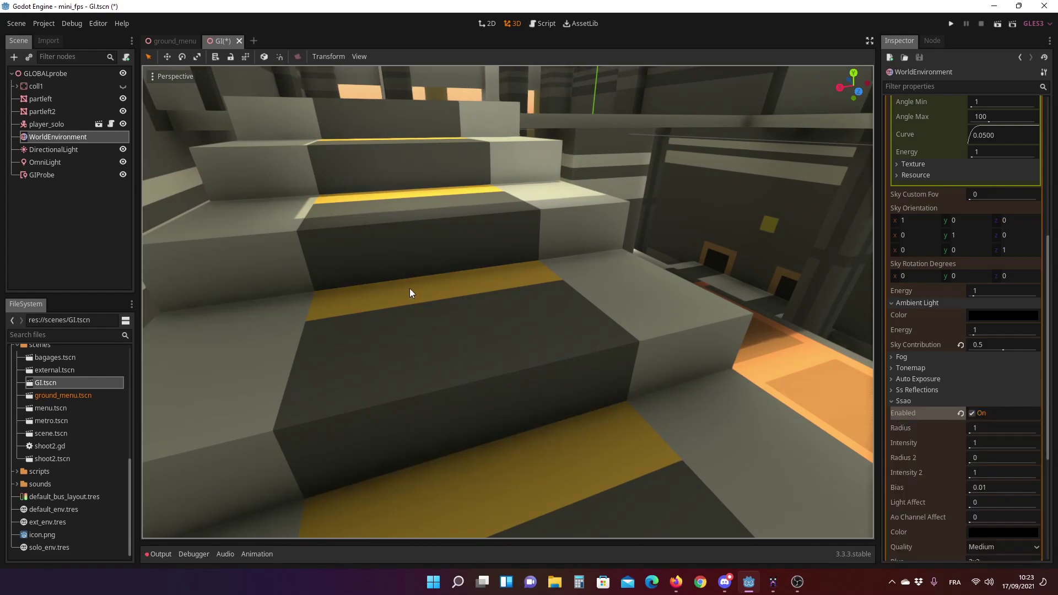
scroll(634, 356, "down", 6)
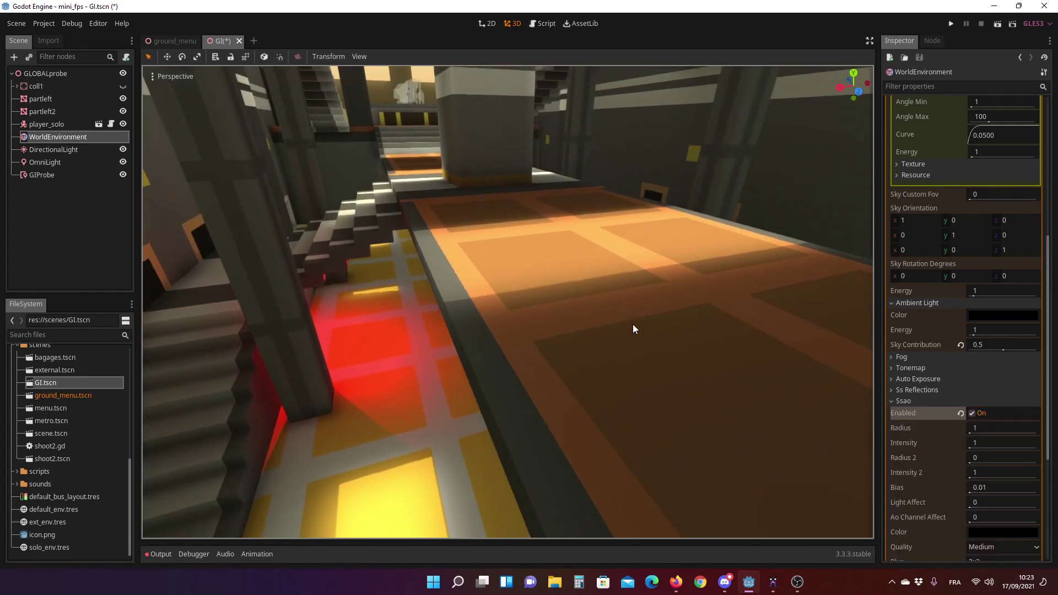
middle_click_drag(636, 354, 614, 338)
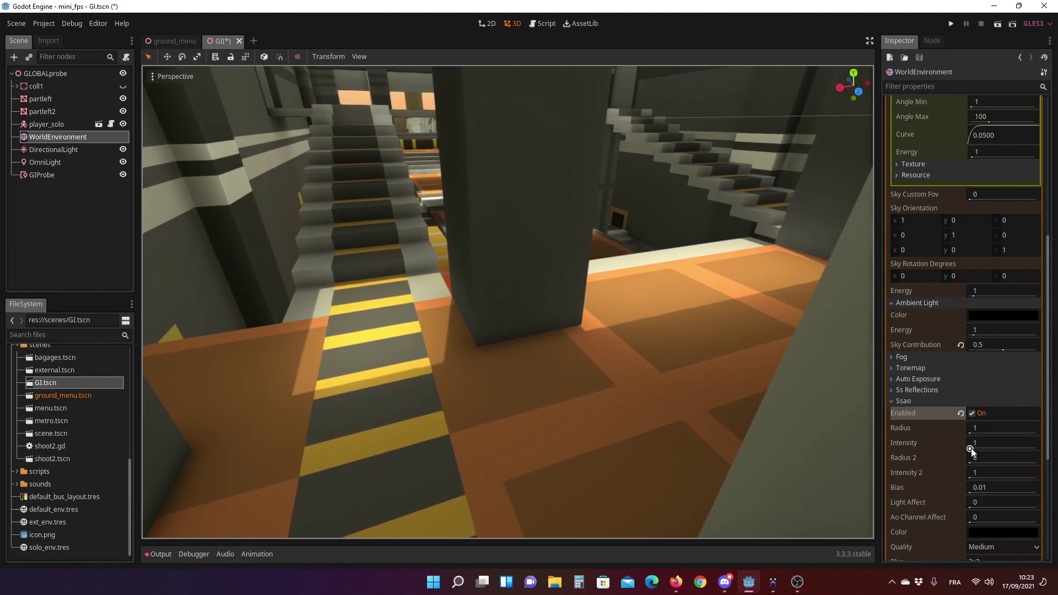
left_click_drag(971, 448, 985, 443)
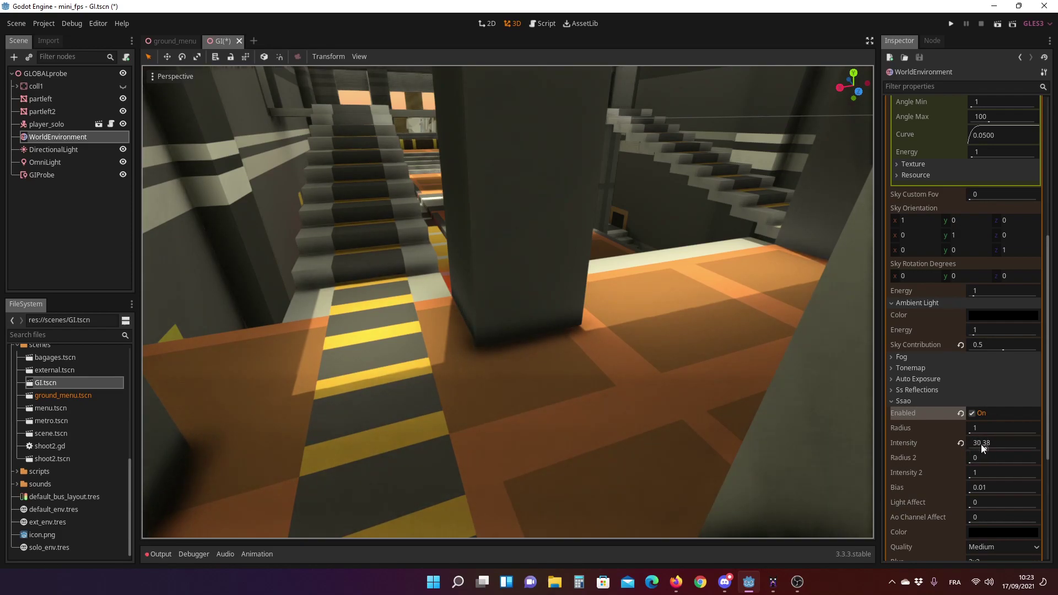
left_click(960, 443)
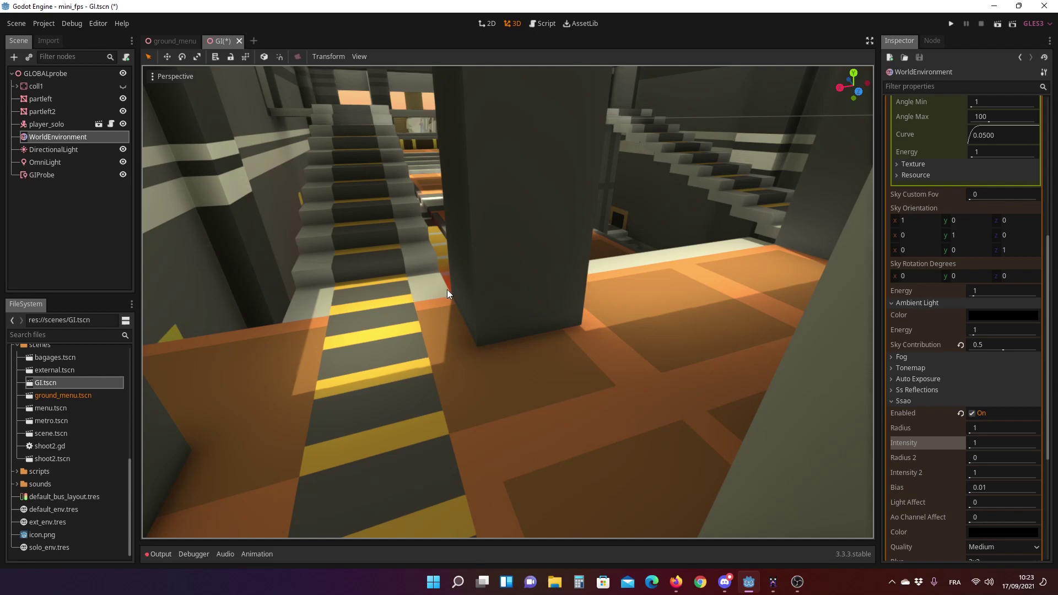
middle_click_drag(530, 241, 572, 241)
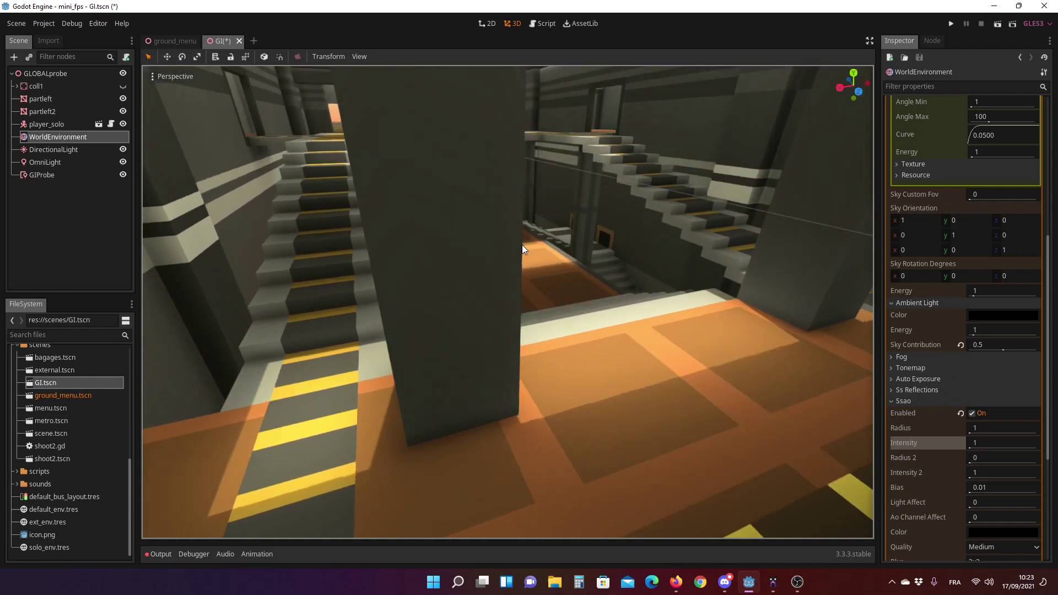
scroll(572, 240, "up", 2)
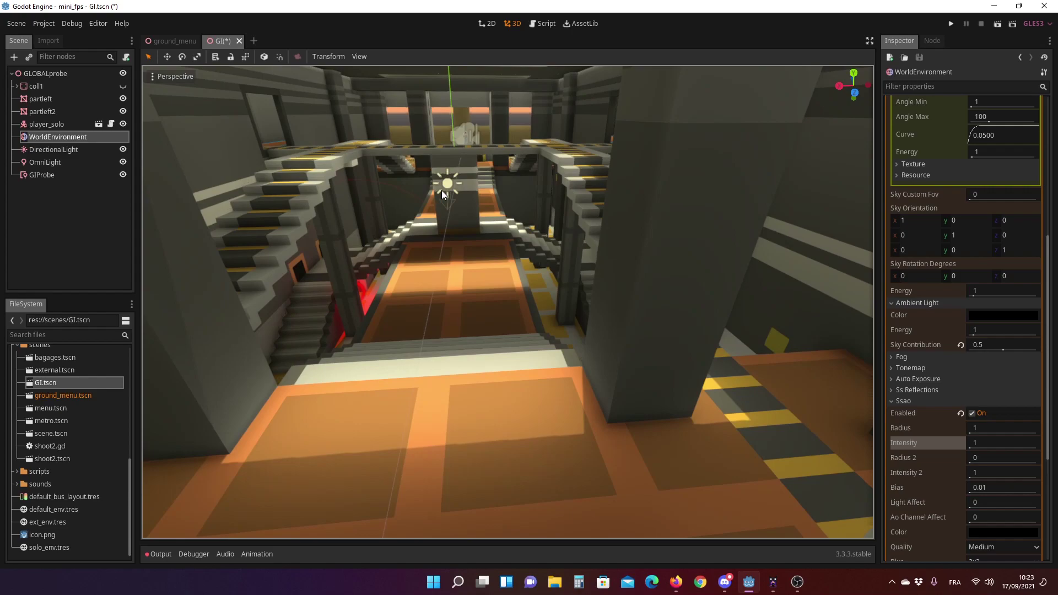
scroll(935, 414, "down", 5)
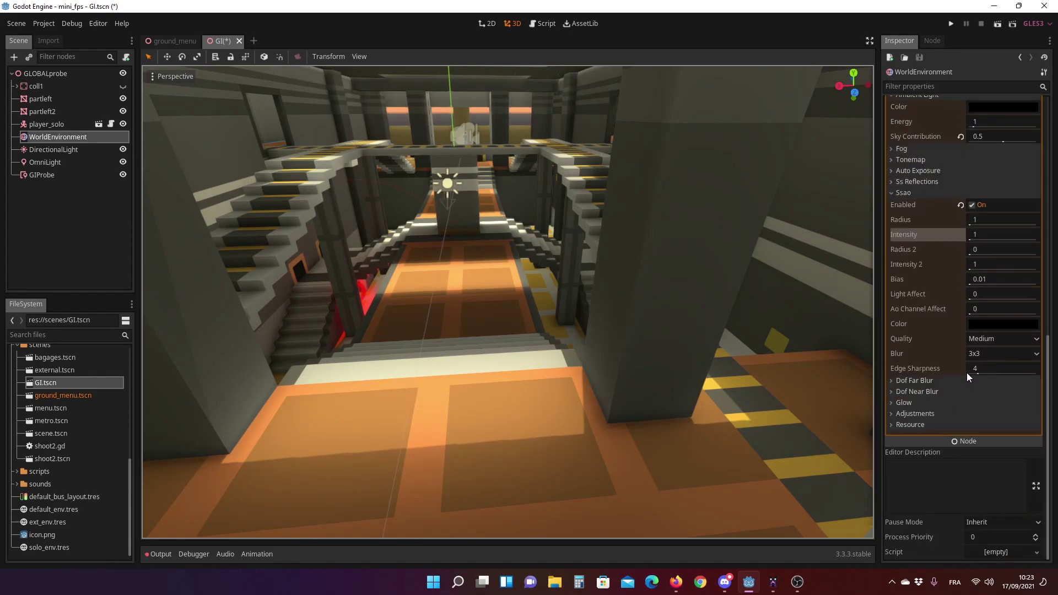
Enable WorldEnvironment Adjustments, trying brightness 1.79 before resetting brightness, contrast and saturation to 1.
left_click(931, 415)
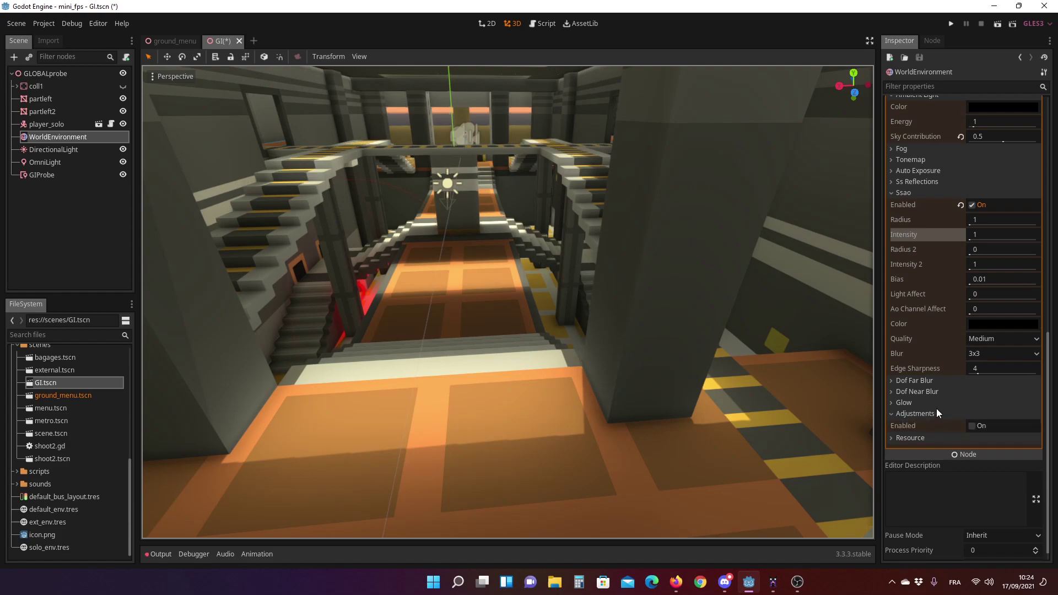
left_click(972, 426)
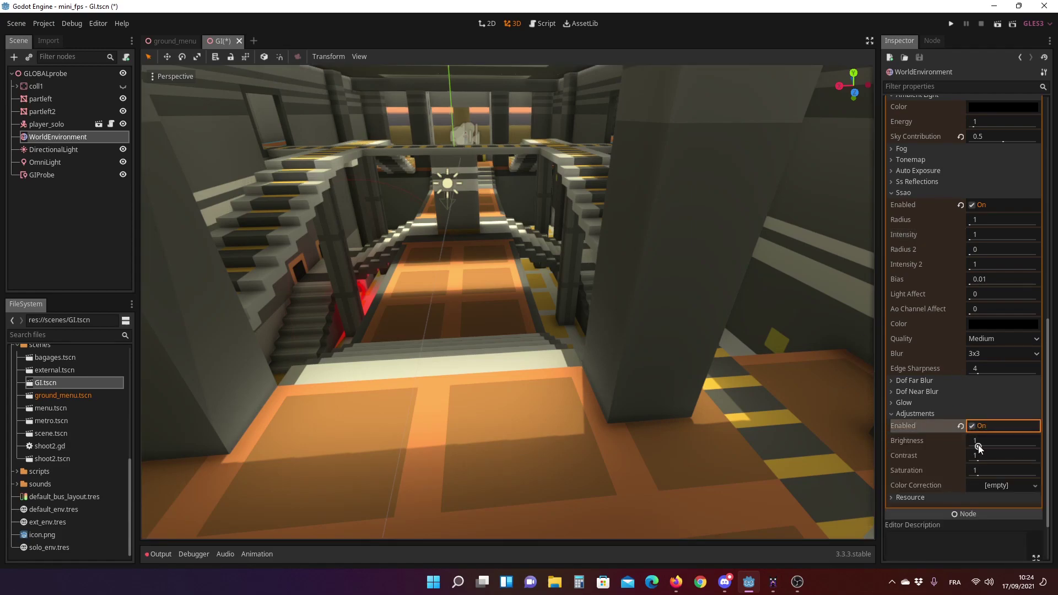
left_click_drag(978, 446, 988, 474)
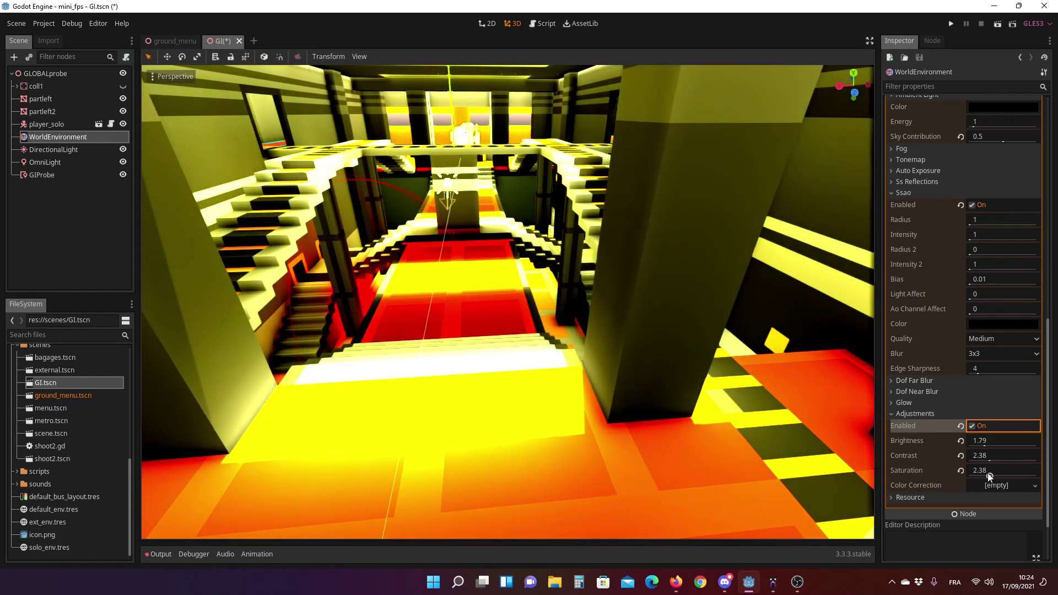
left_click(960, 441)
left_click(960, 456)
left_click(960, 469)
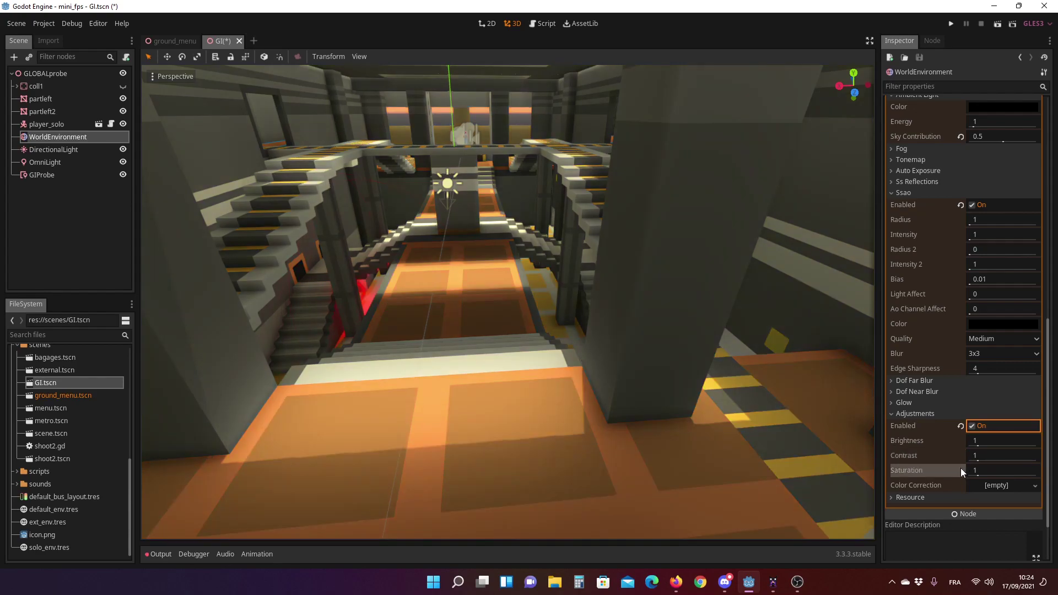
left_click(1001, 485)
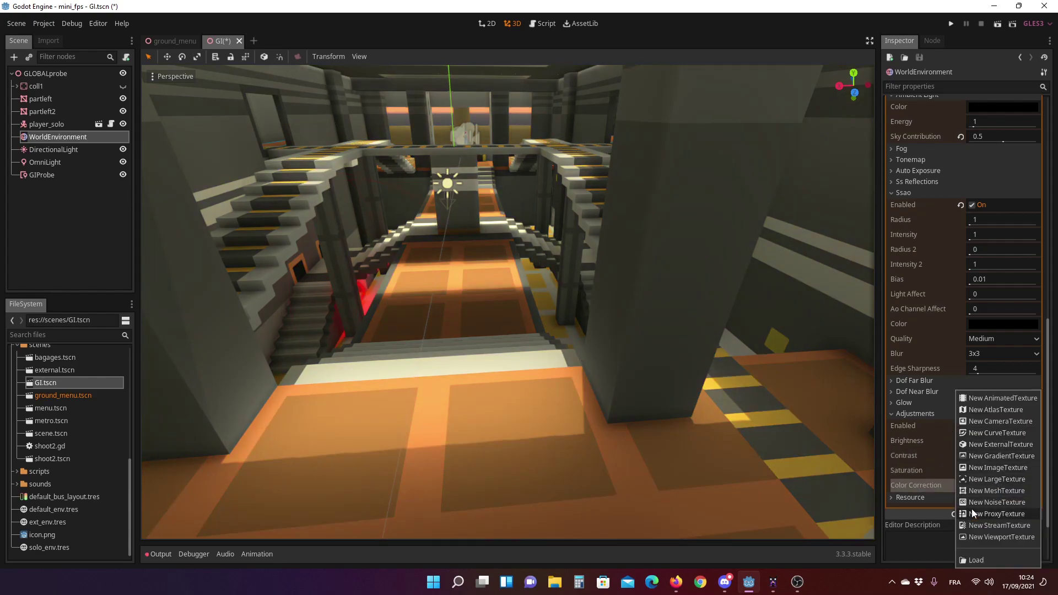
Set Color Correction to a new GradientTexture holding a new Gradient with an added middle stop.
left_click(989, 457)
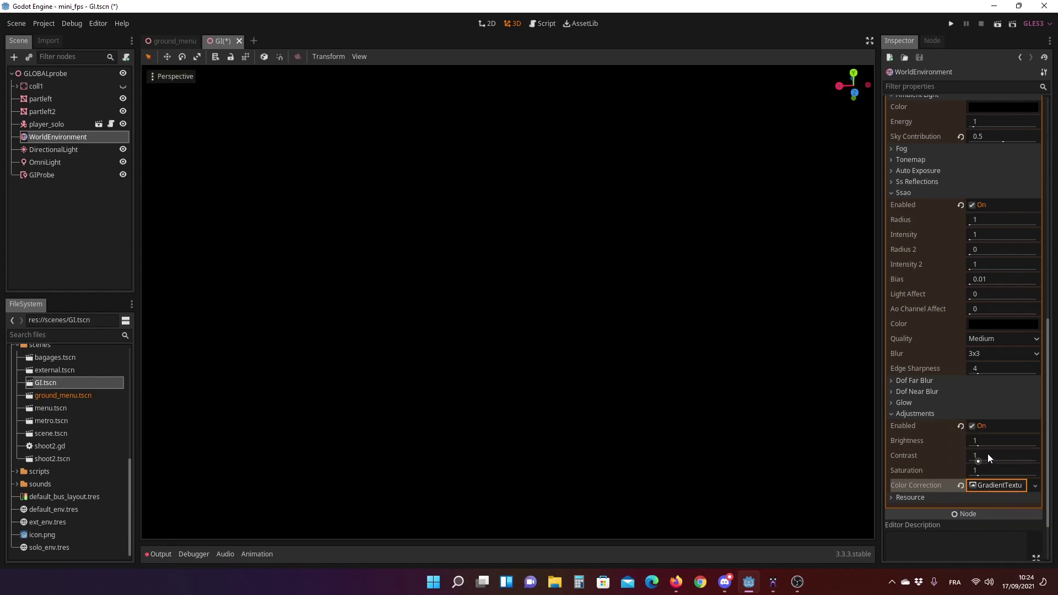
left_click(994, 486)
left_click(996, 499)
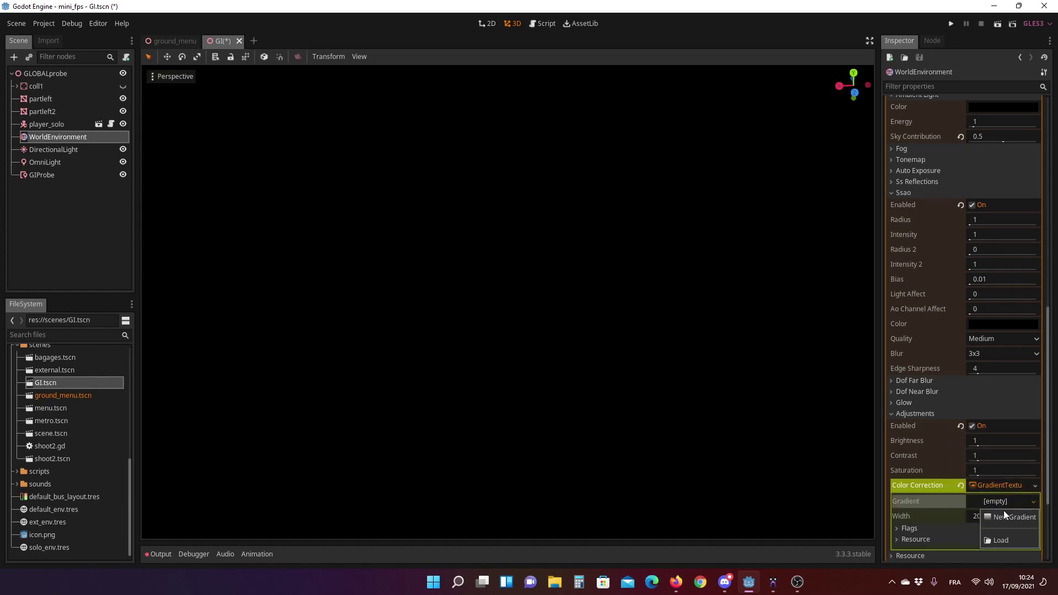
left_click(1001, 513)
scroll(453, 235, "up", 3)
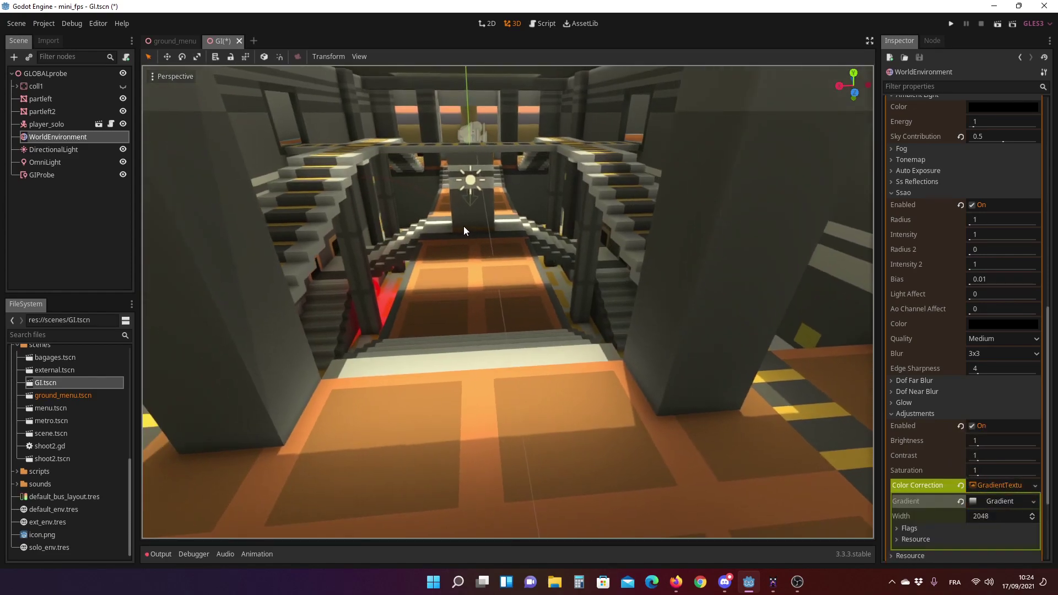
scroll(464, 226, "up", 3)
left_click(999, 501)
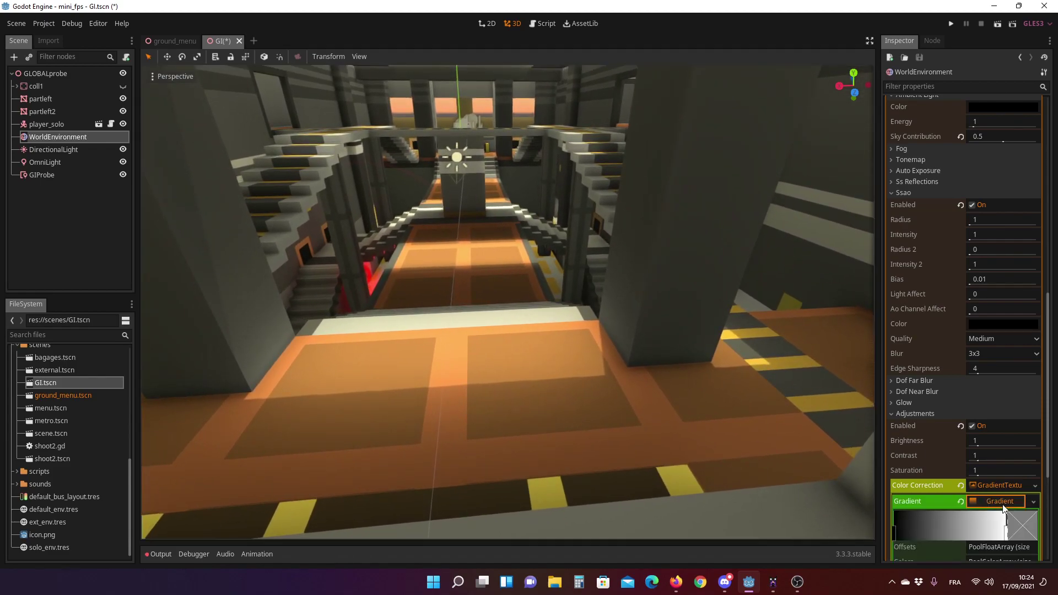
scroll(981, 378, "down", 3)
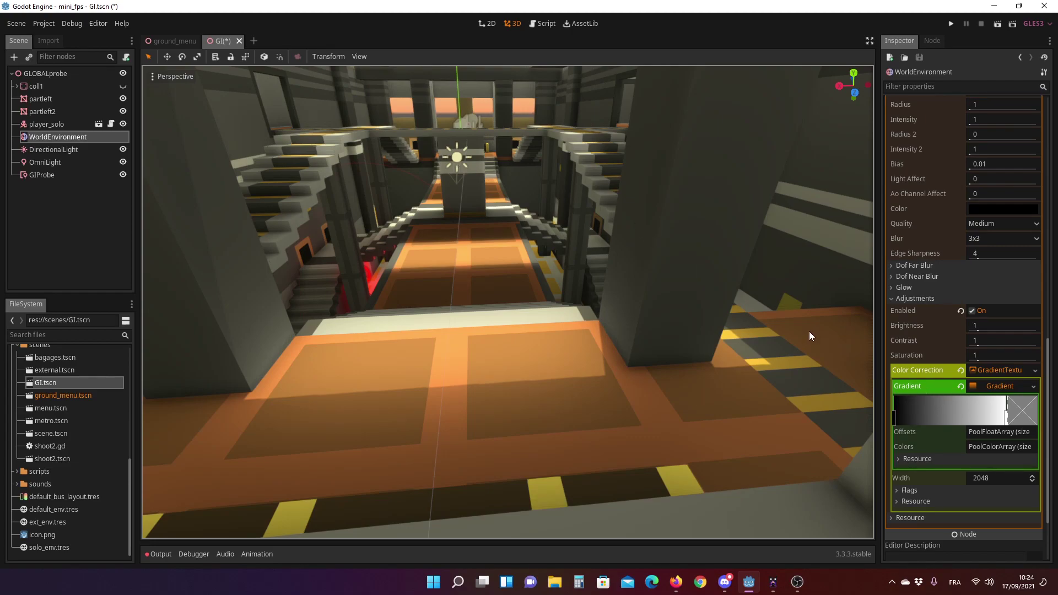
left_click(953, 417)
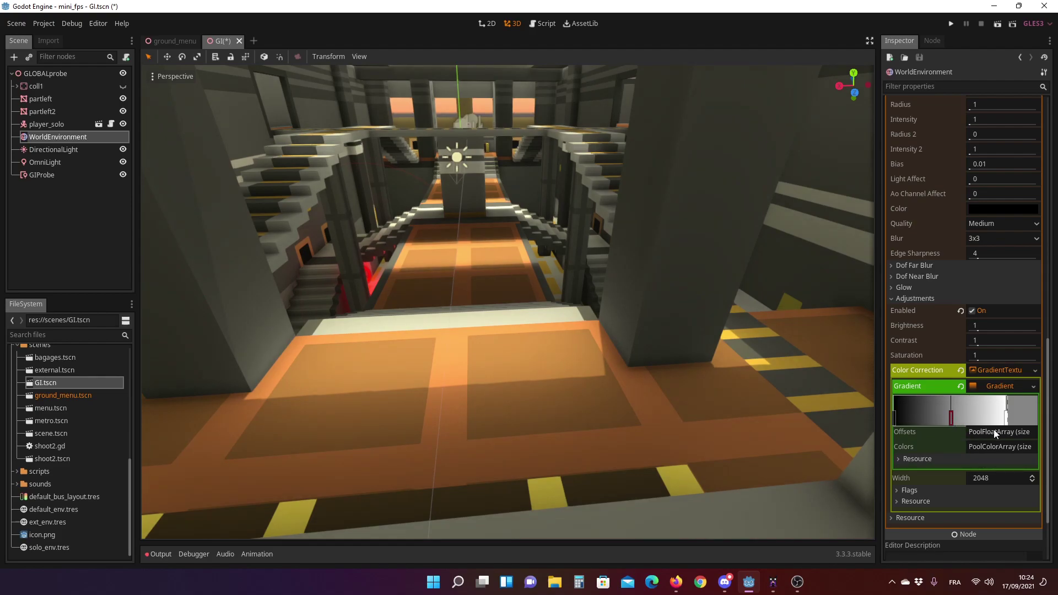
left_click(1016, 414)
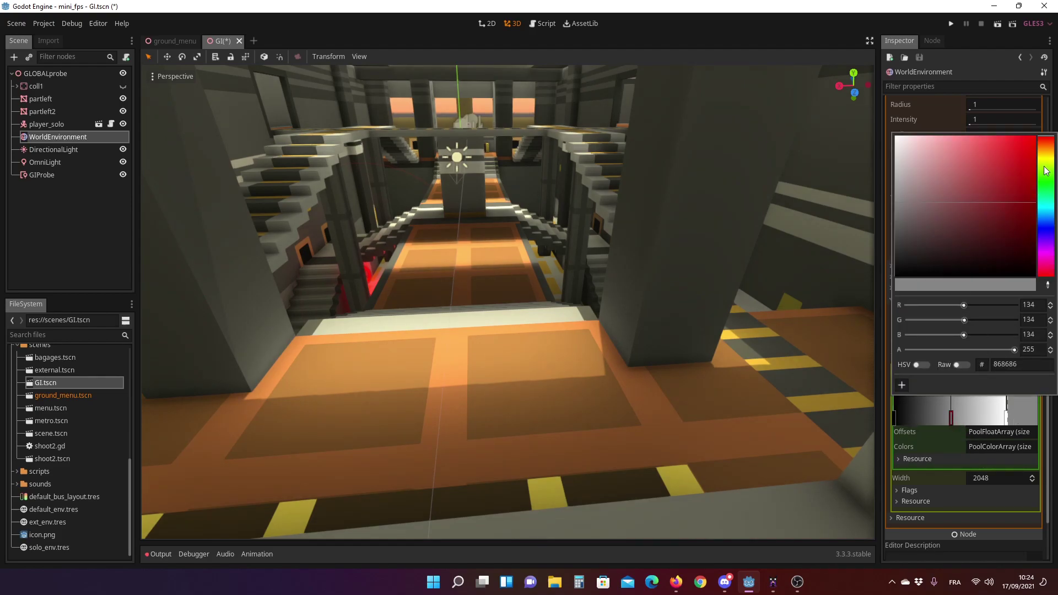
Colour the middle gradient stop olive-yellow (909036) and view the tinted level among the pillars.
left_click_drag(1047, 171, 1046, 159)
mouse_move(956, 150)
left_mouse_down()
mouse_move(963, 145)
mouse_move(983, 198)
left_mouse_up()
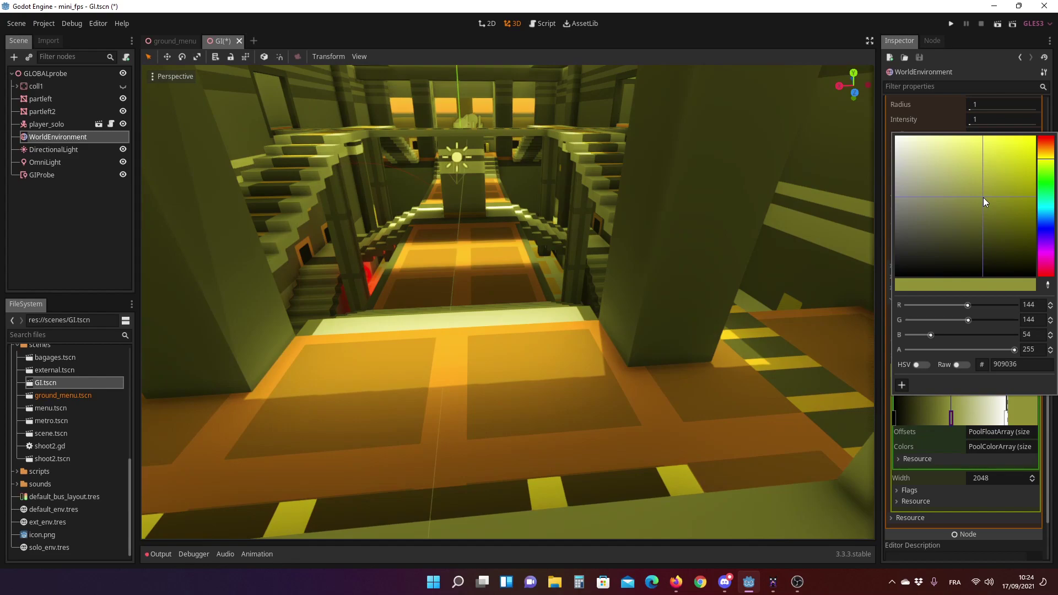
scroll(482, 196, "up", 5)
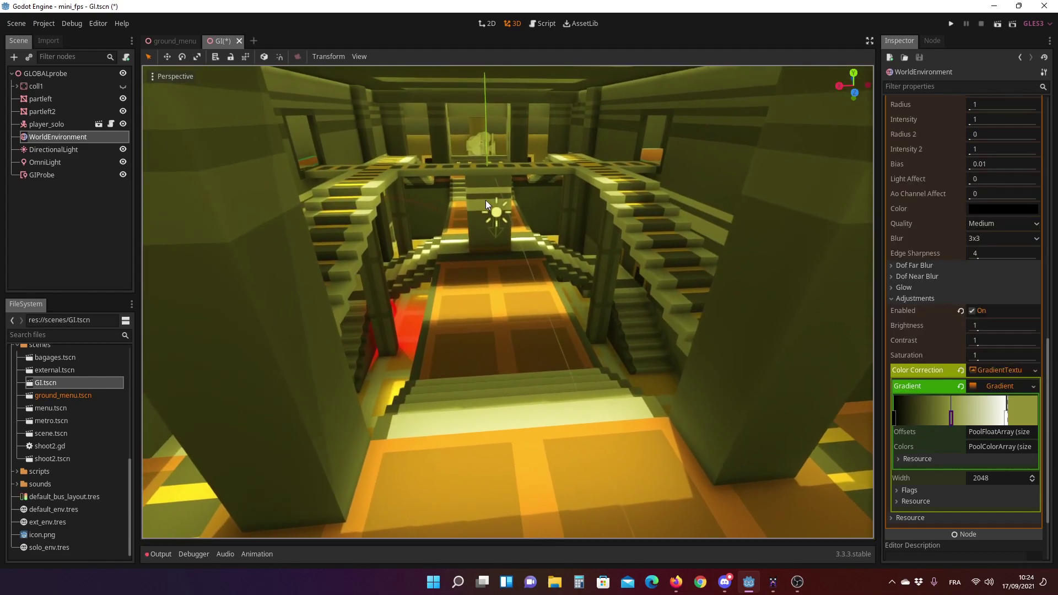
scroll(488, 194, "up", 3)
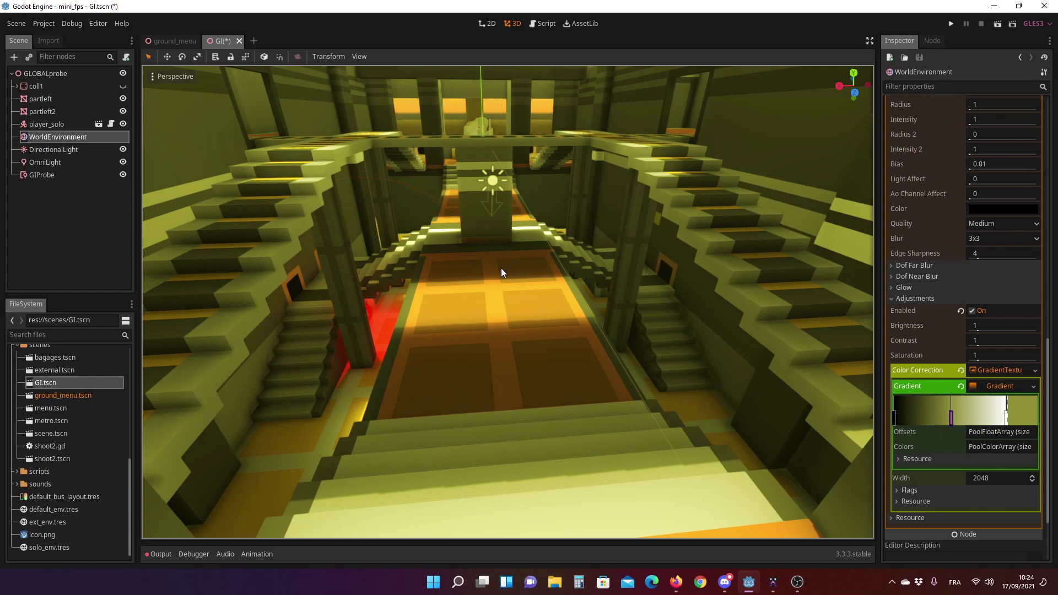
right_click_drag(501, 268, 453, 250)
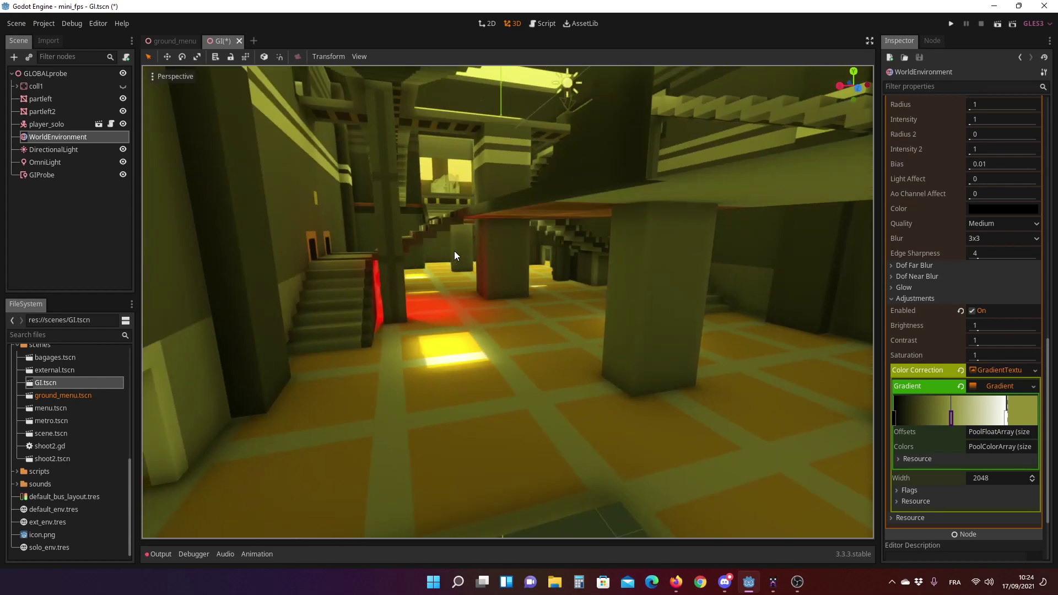
scroll(454, 251, "up", 3)
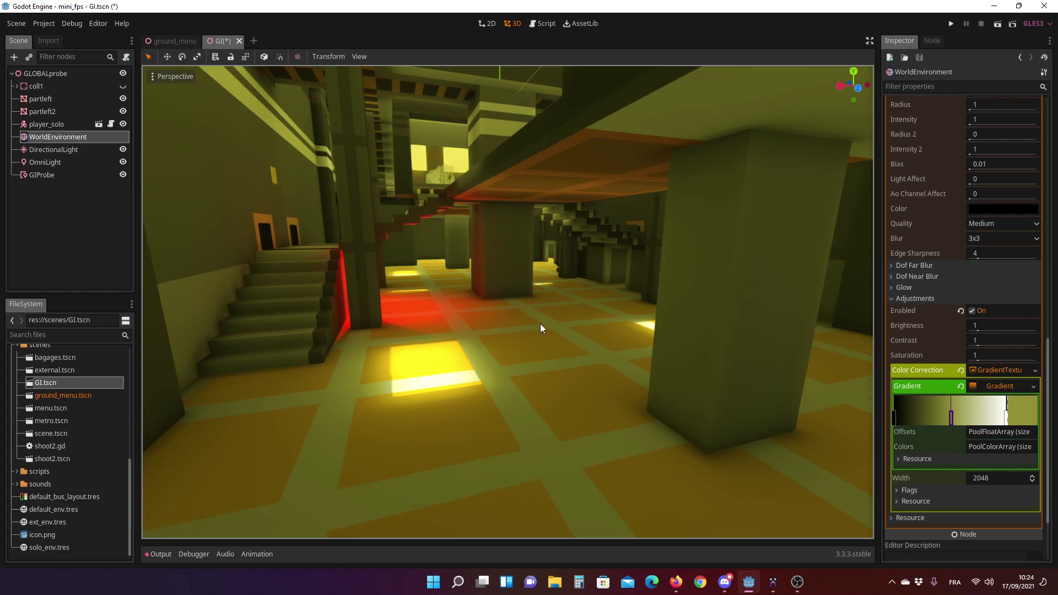
scroll(516, 299, "up", 2)
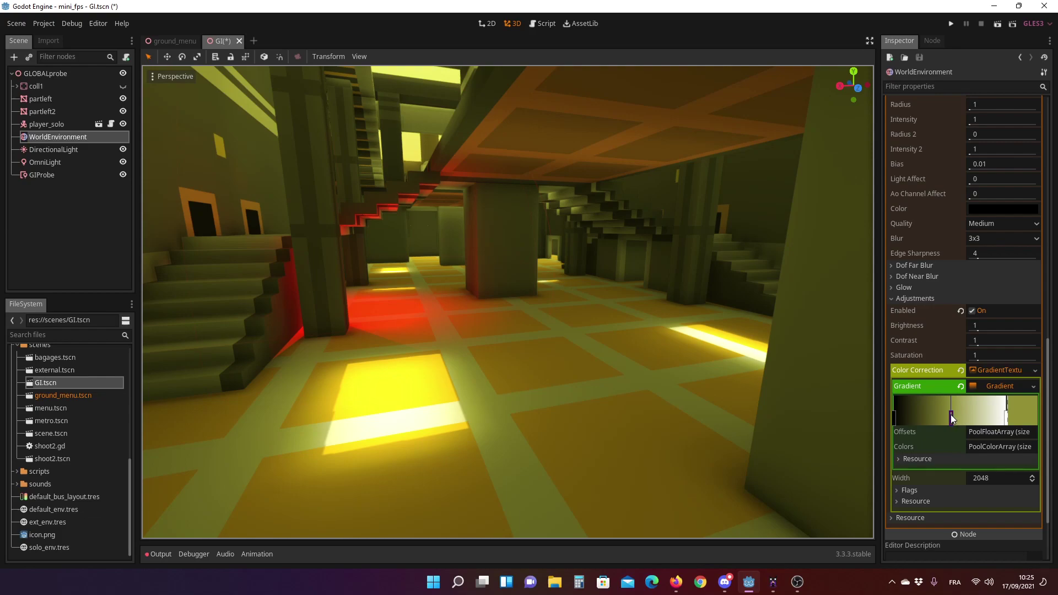
Shift the middle gradient stop's hue to warm brown 906e36 and view the corridor.
left_click(1019, 417)
mouse_move(1046, 179)
left_mouse_down()
mouse_move(1050, 200)
mouse_move(1046, 152)
left_mouse_up()
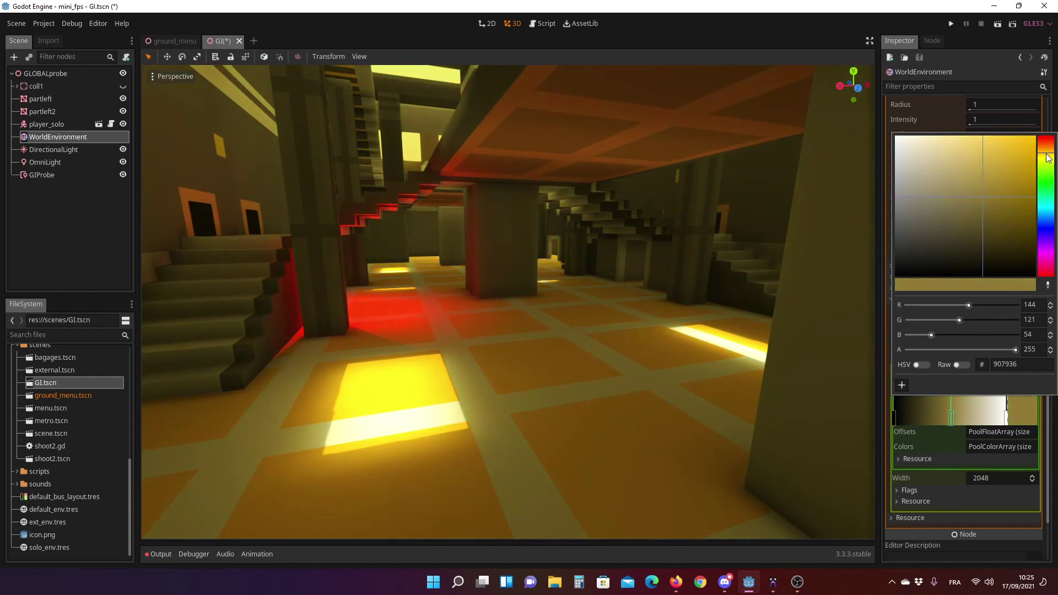
left_click(1045, 152)
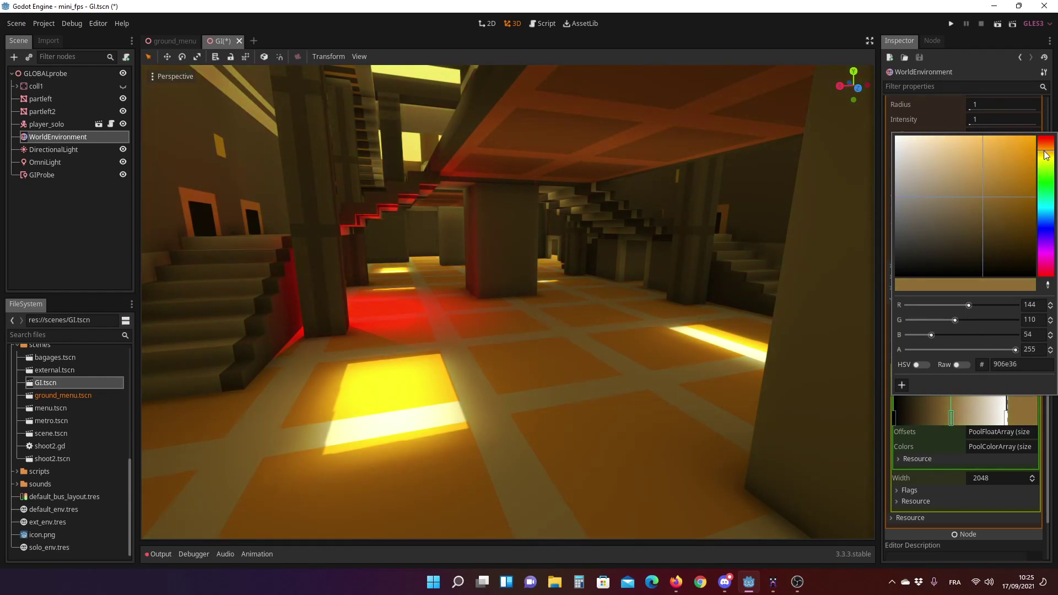
left_click(663, 211)
scroll(663, 211, "up", 5)
scroll(628, 216, "up", 5)
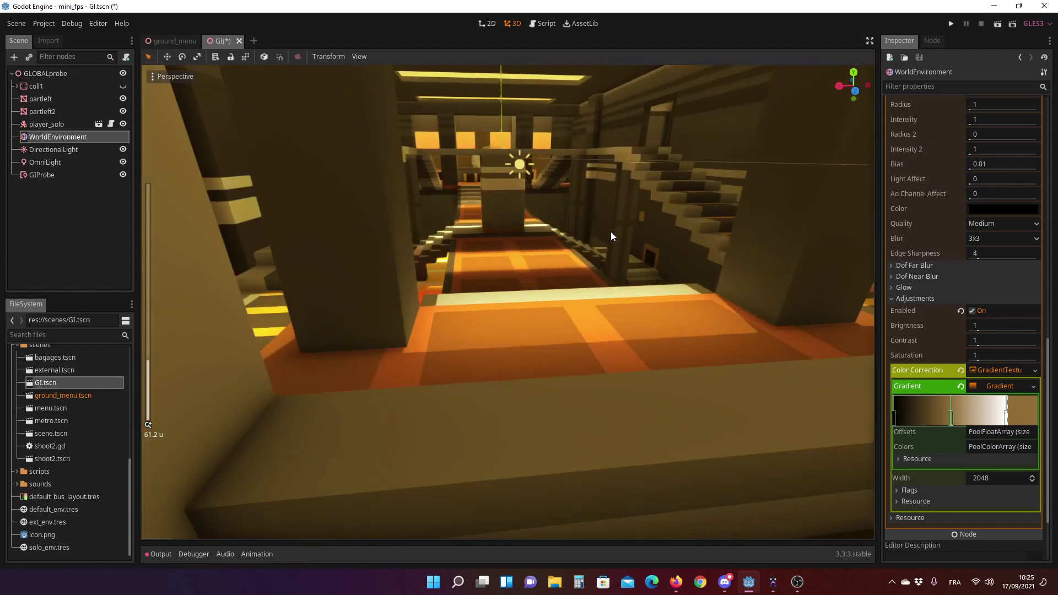
scroll(611, 231, "up", 5)
mouse_move(609, 219)
middle_mouse_down()
mouse_move(575, 227)
mouse_move(563, 248)
mouse_move(481, 246)
mouse_move(481, 268)
mouse_move(504, 236)
middle_mouse_up()
scroll(499, 210, "up", 2)
scroll(510, 217, "up", 4)
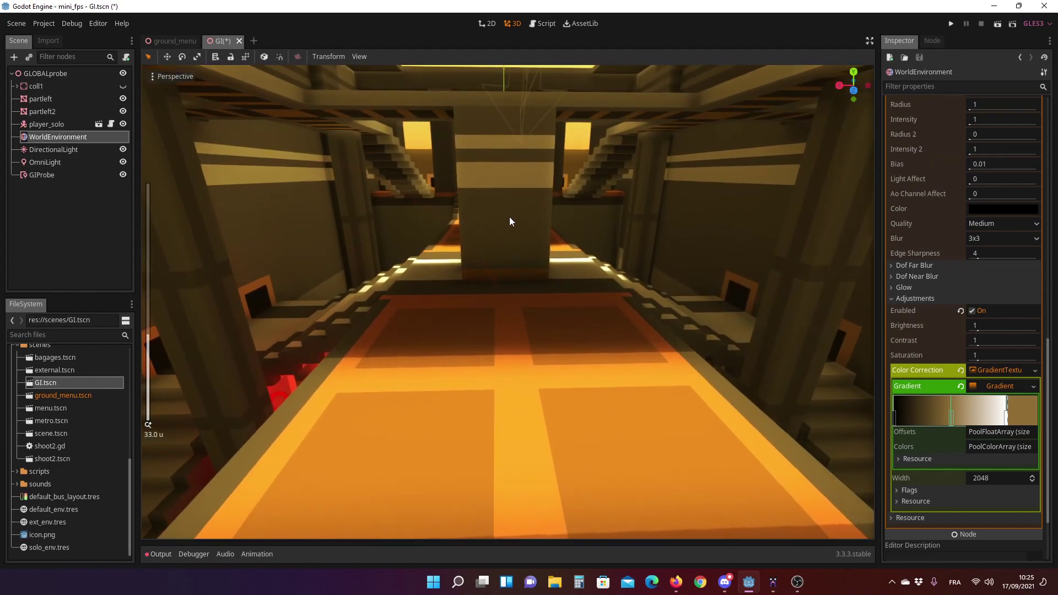